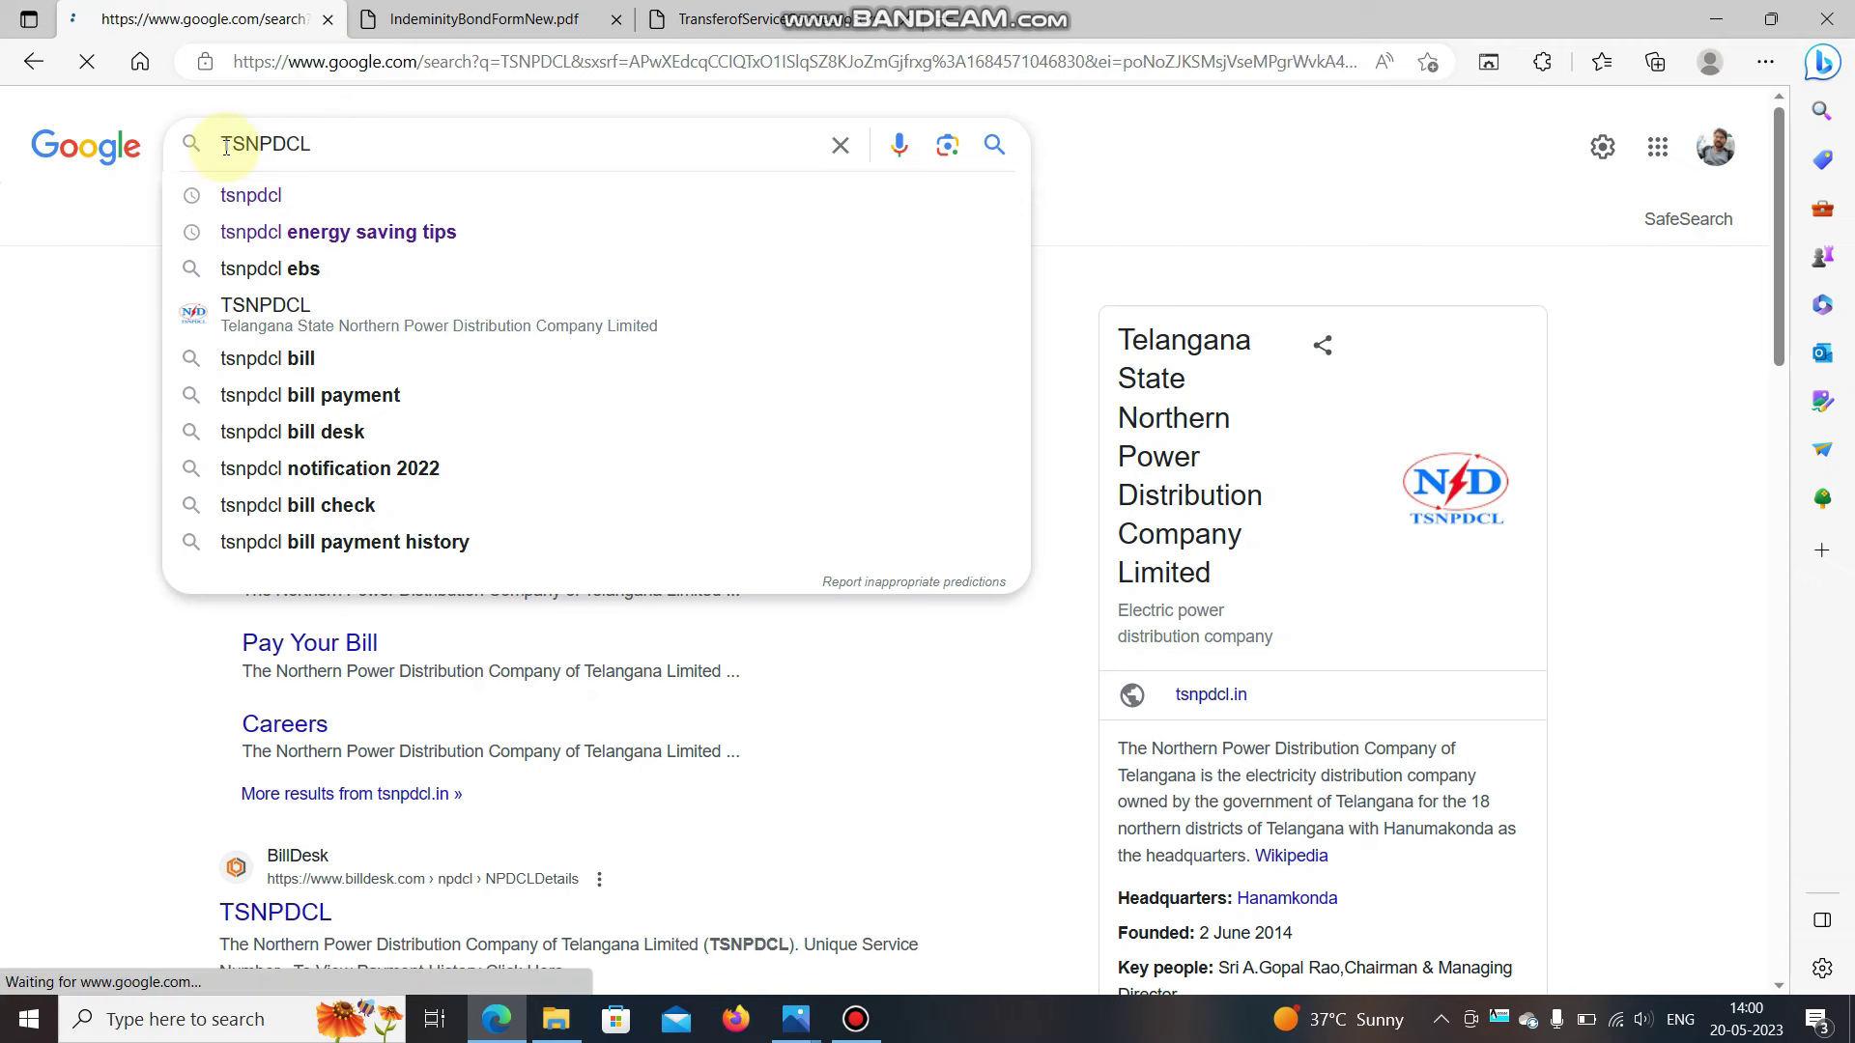
Search Google for TSNPDCL and open the official tsnpdcl.in website.
{"action": "key", "text": "Return"}
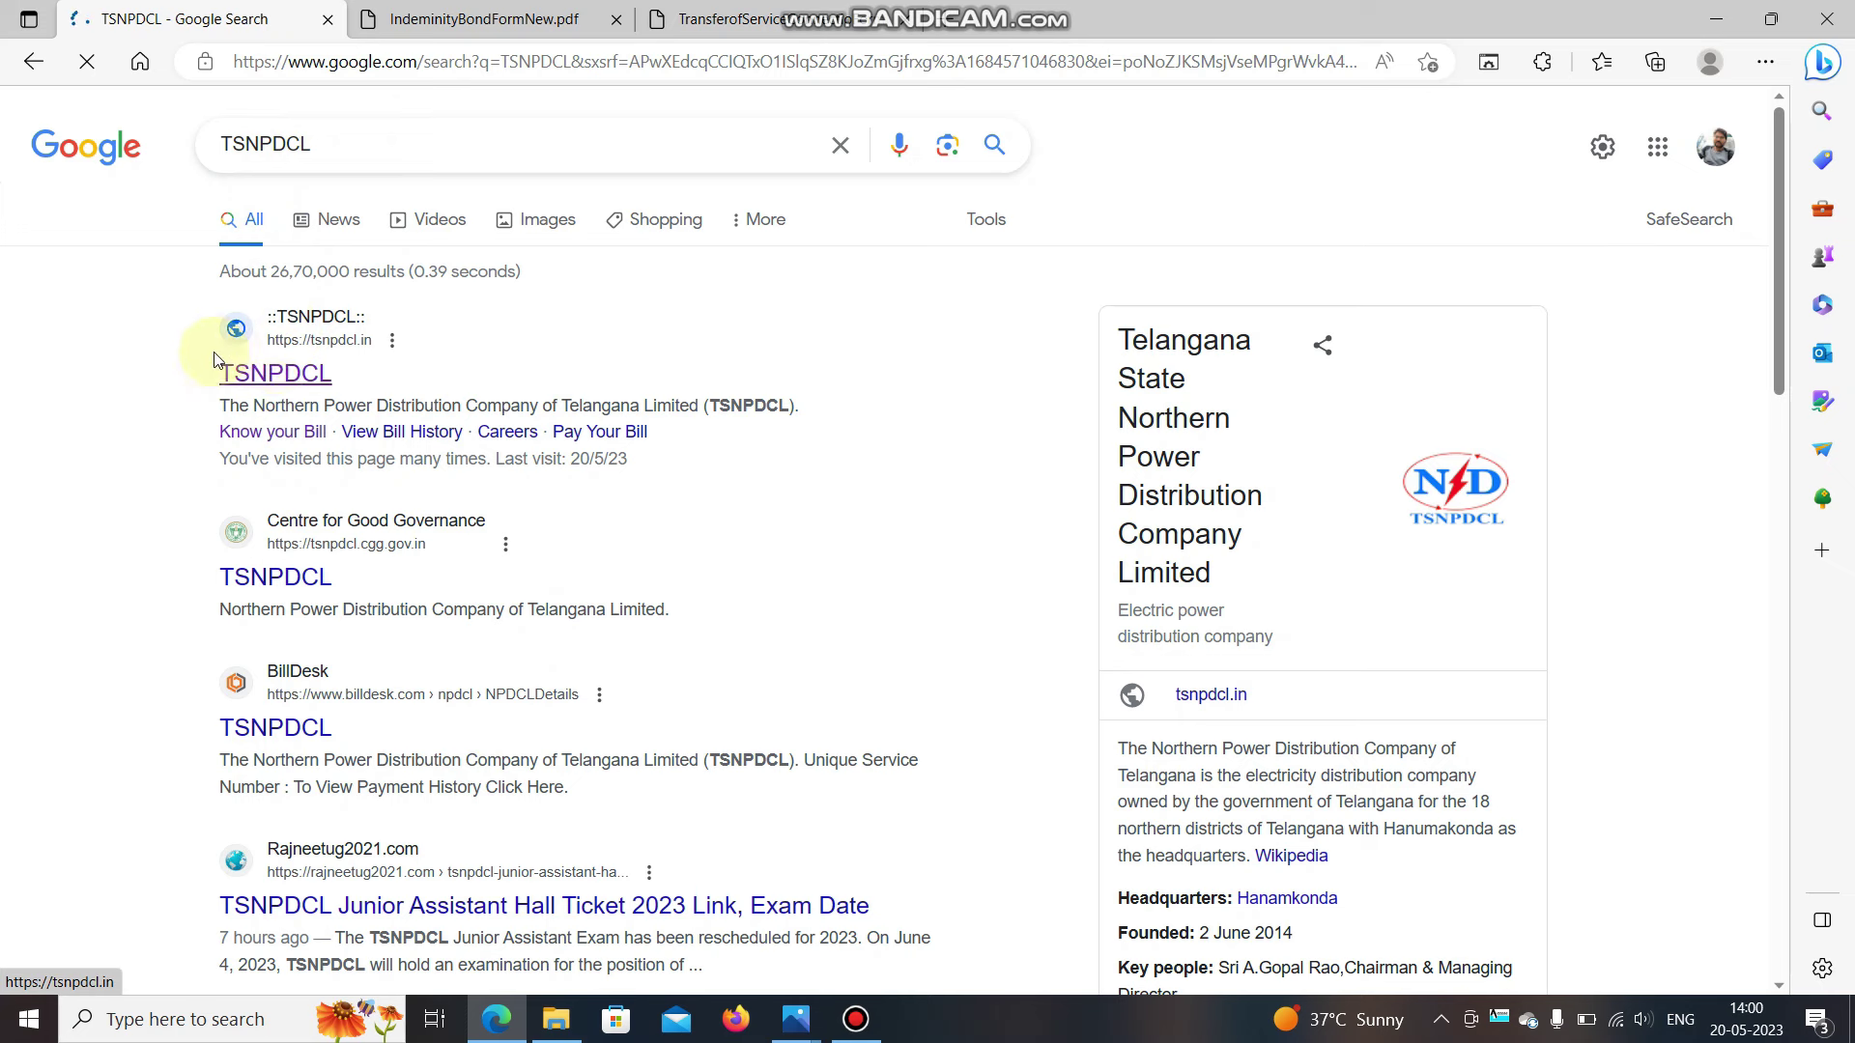
{"action": "left_click", "coordinate": [314, 375]}
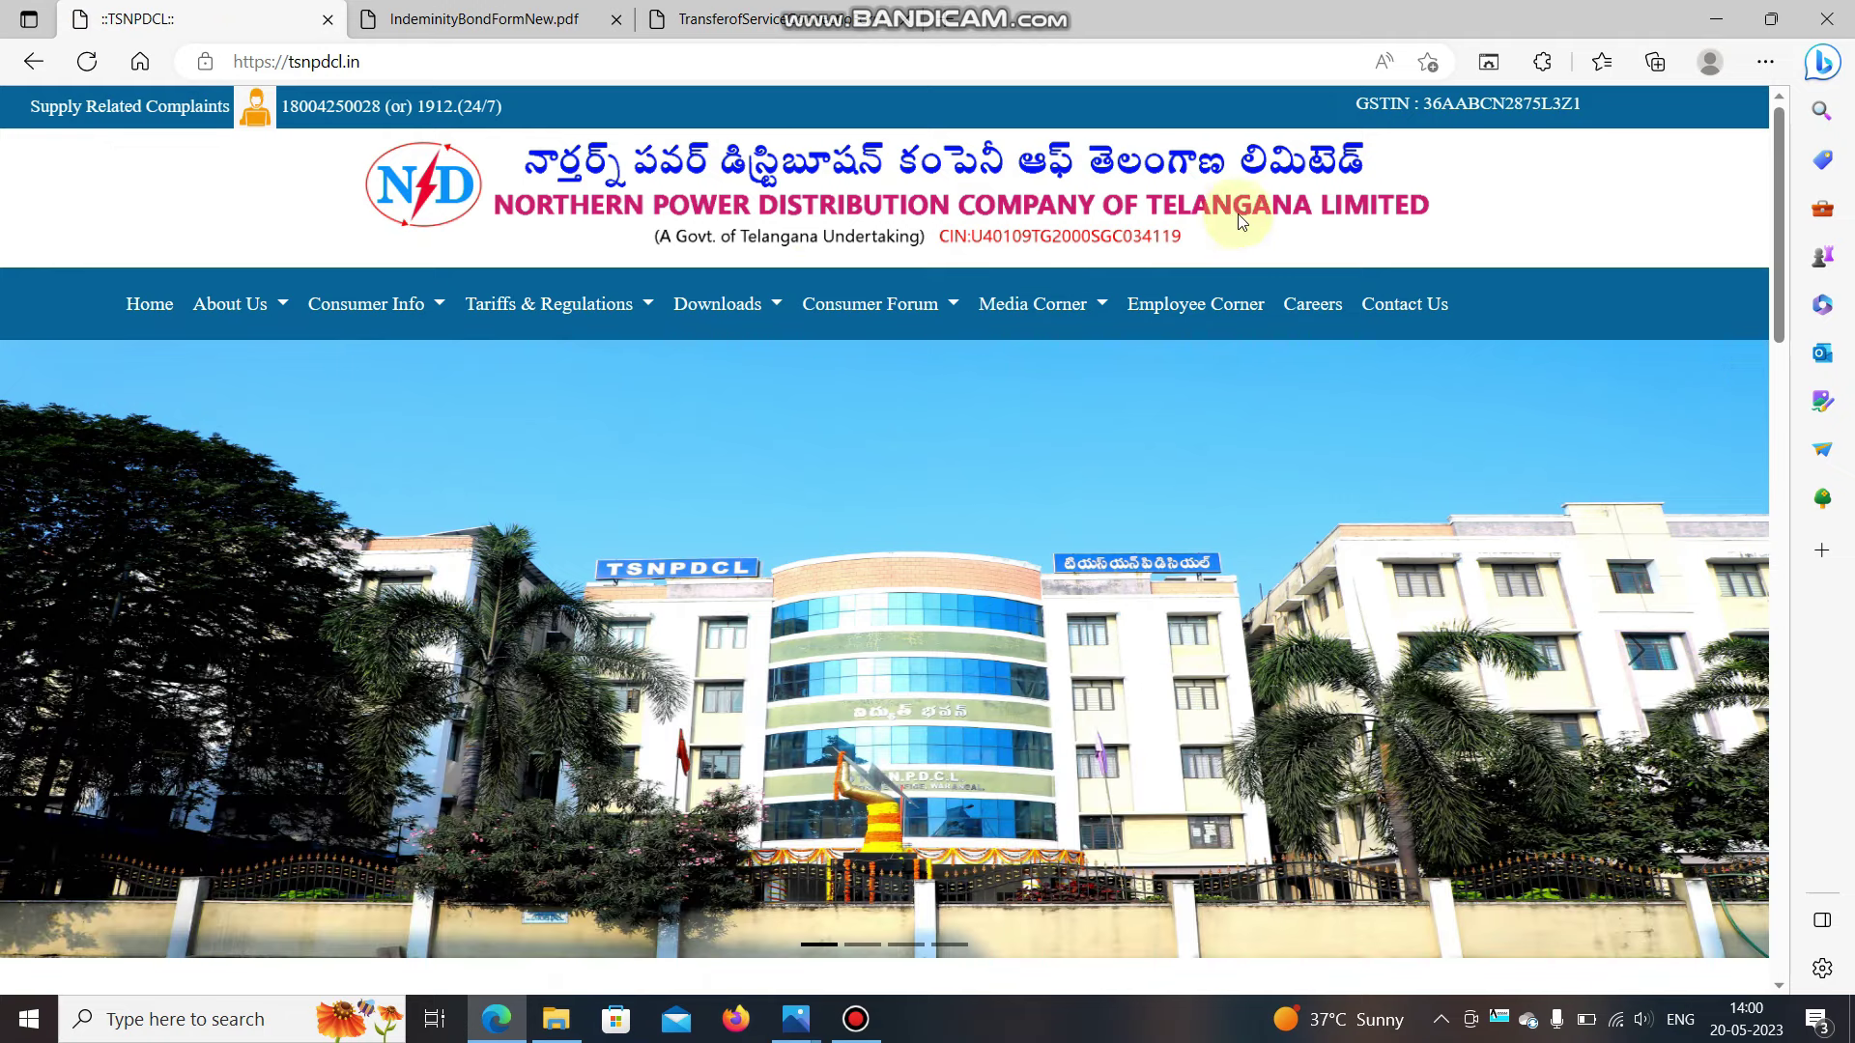
Go to New Service Connection services and open the LT Name Change request page.
{"action": "scroll", "coordinate": [676, 549], "scroll_direction": "down", "scroll_amount": 2}
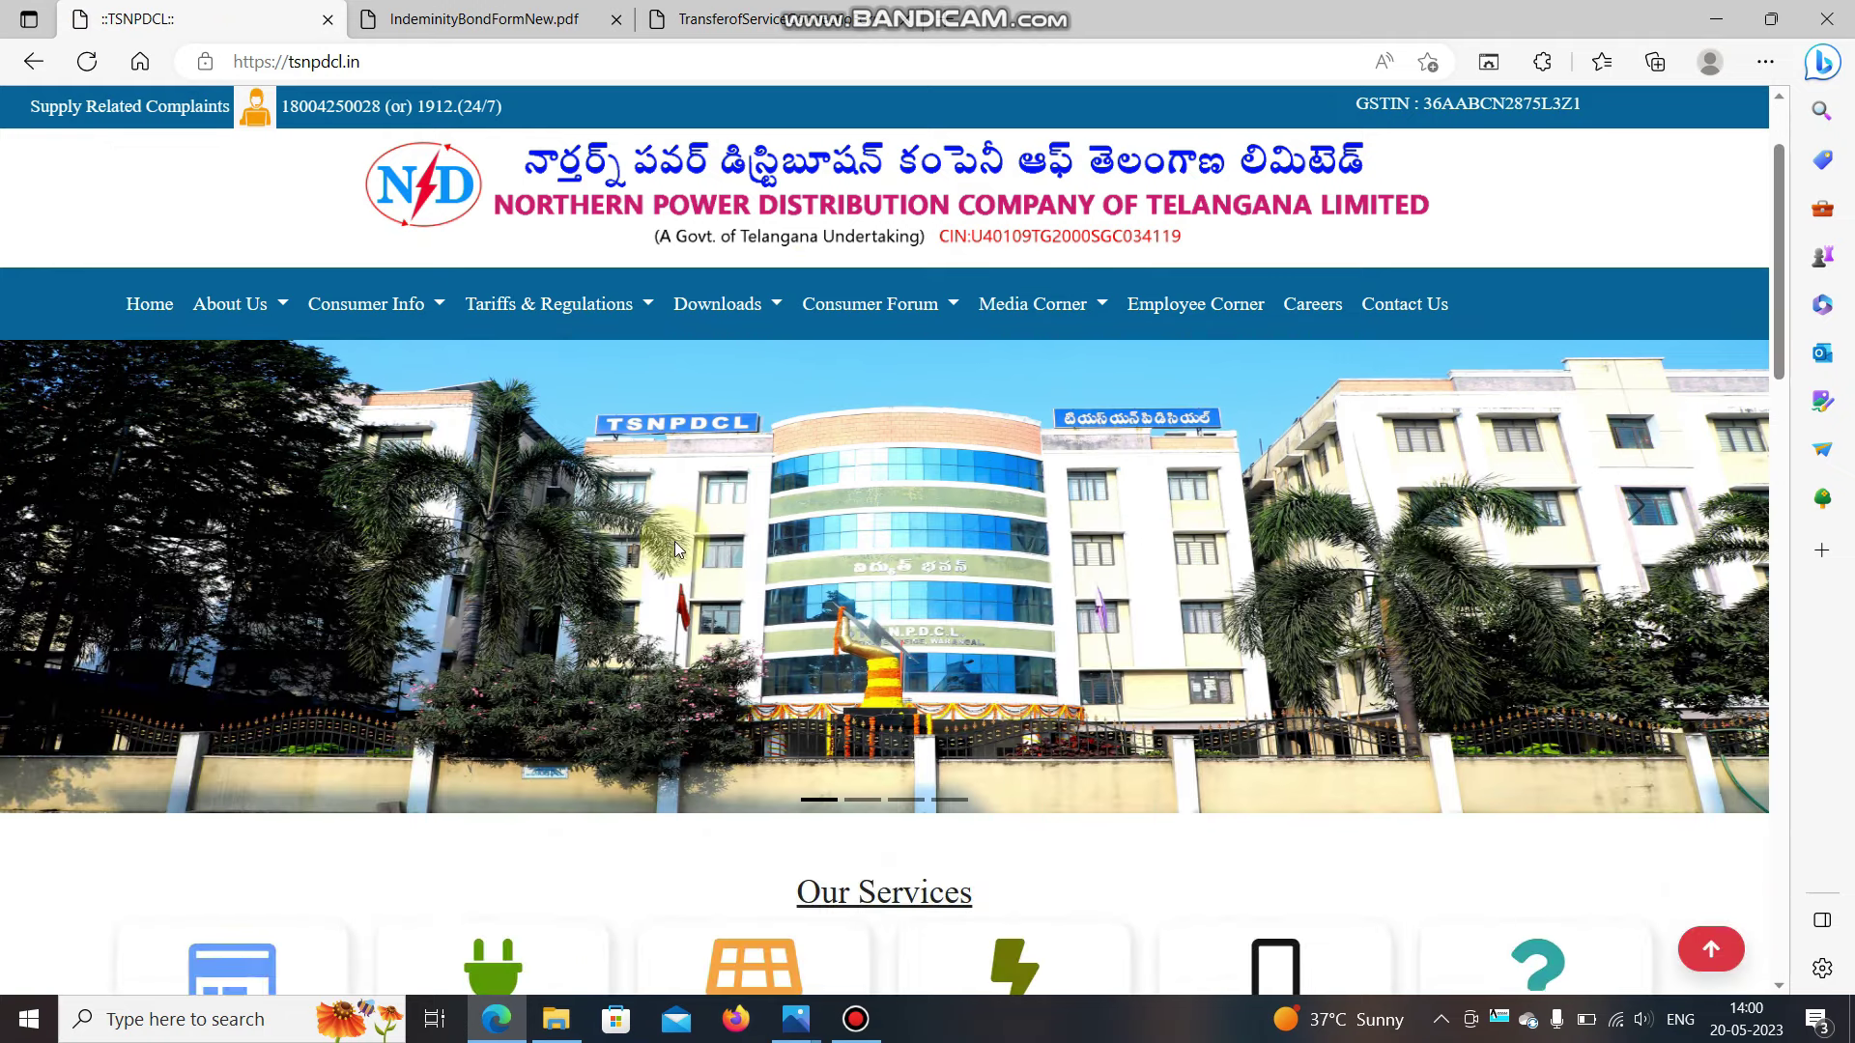
{"action": "scroll", "coordinate": [677, 549], "scroll_direction": "down", "scroll_amount": 3}
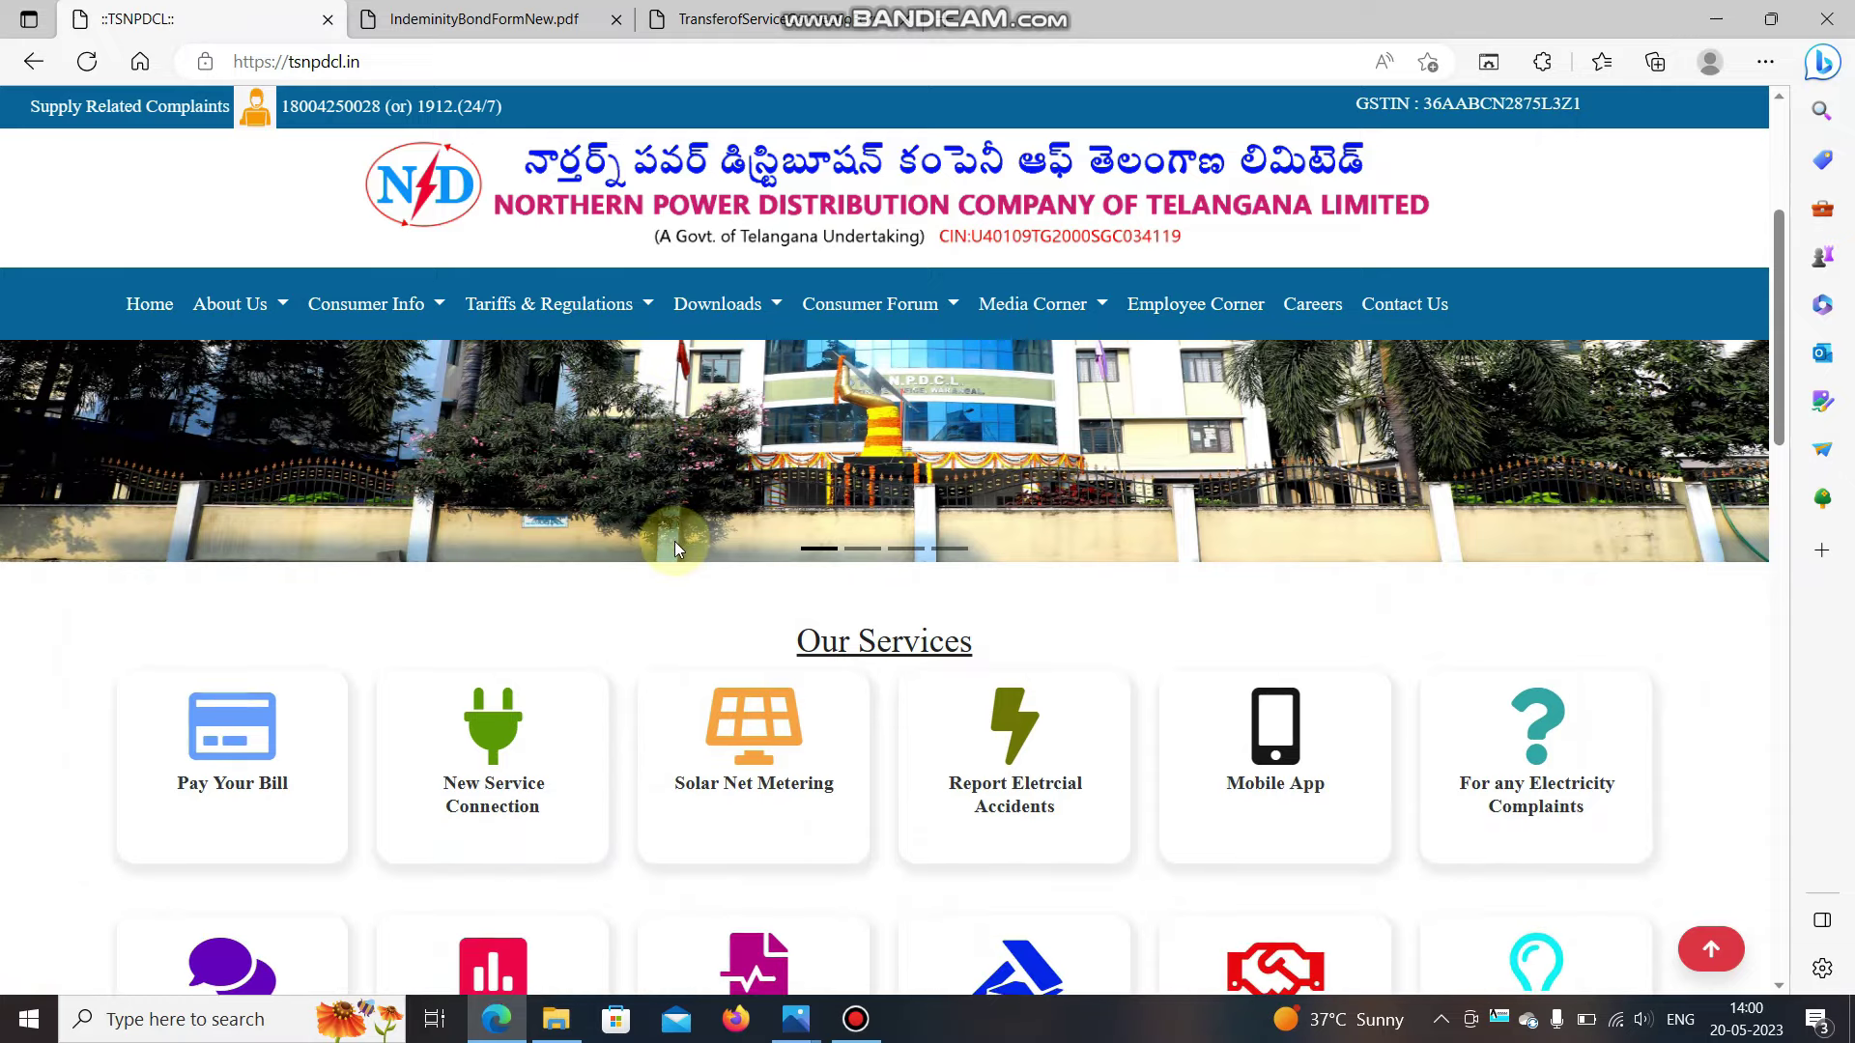
{"action": "left_click", "coordinate": [509, 713]}
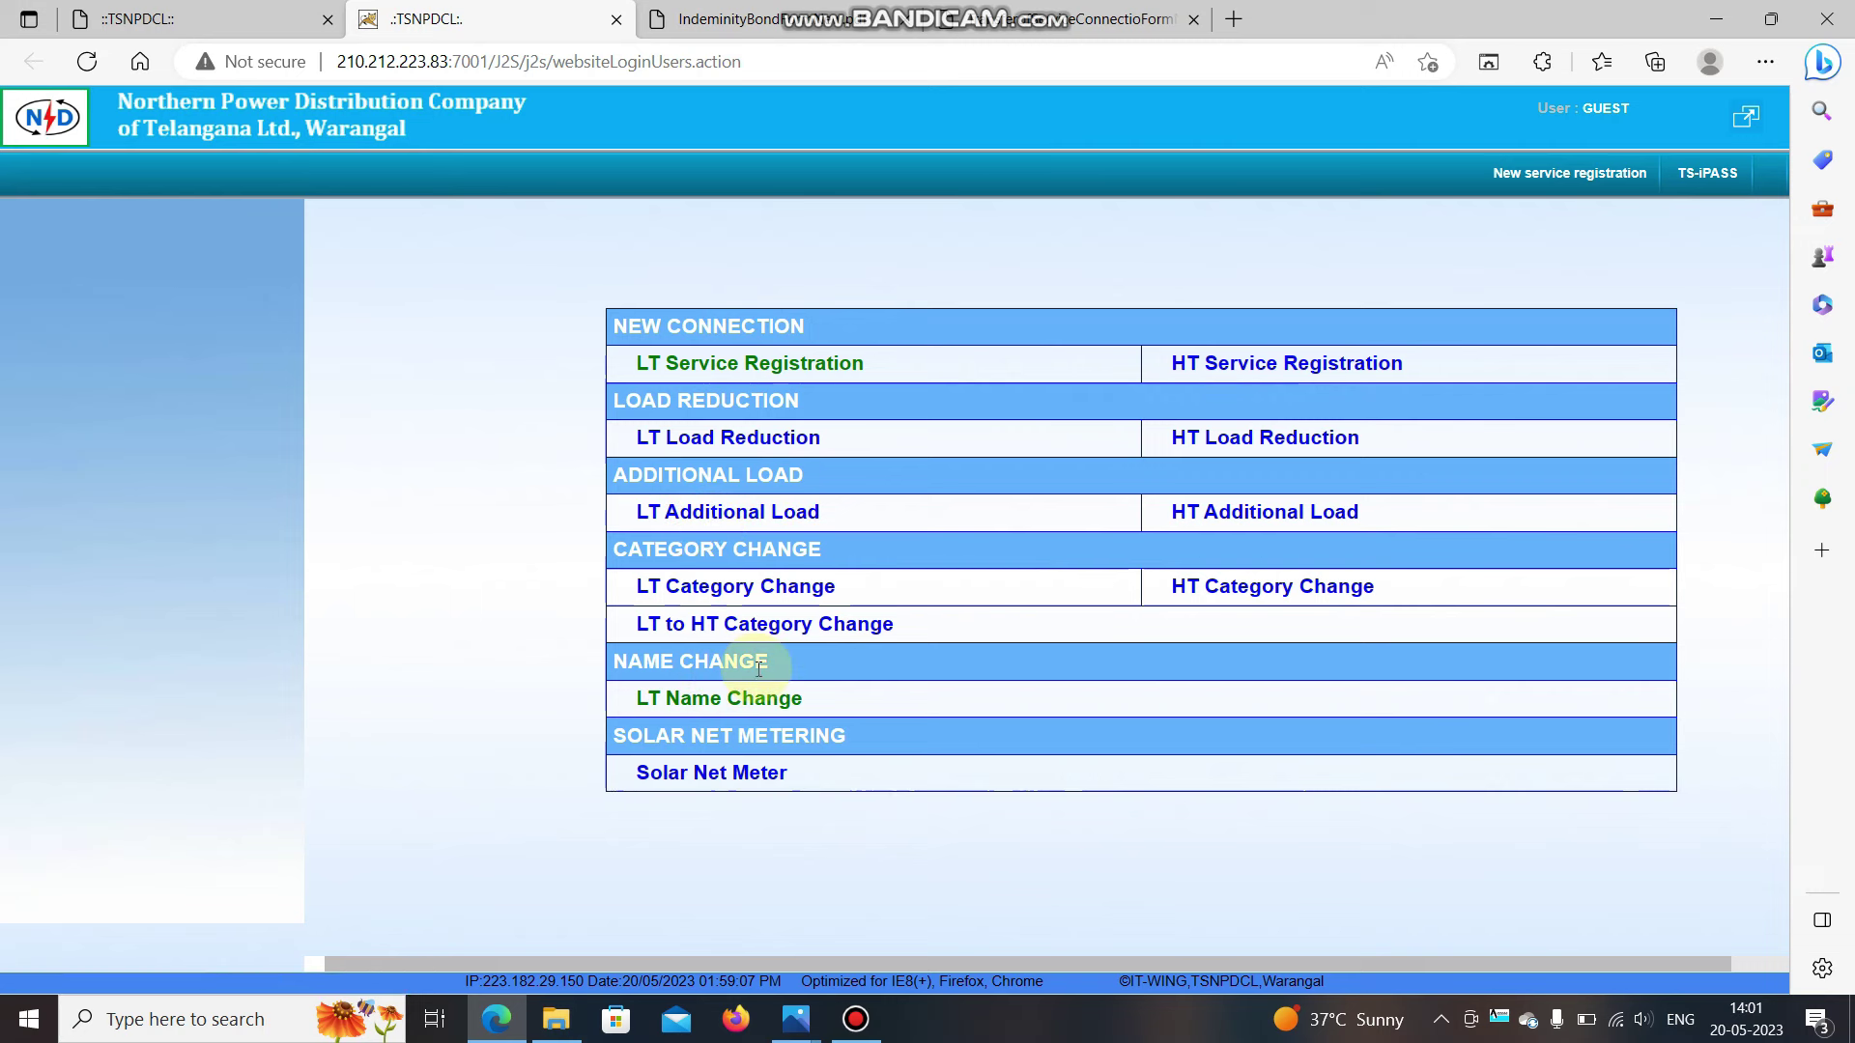
{"action": "left_click", "coordinate": [697, 700]}
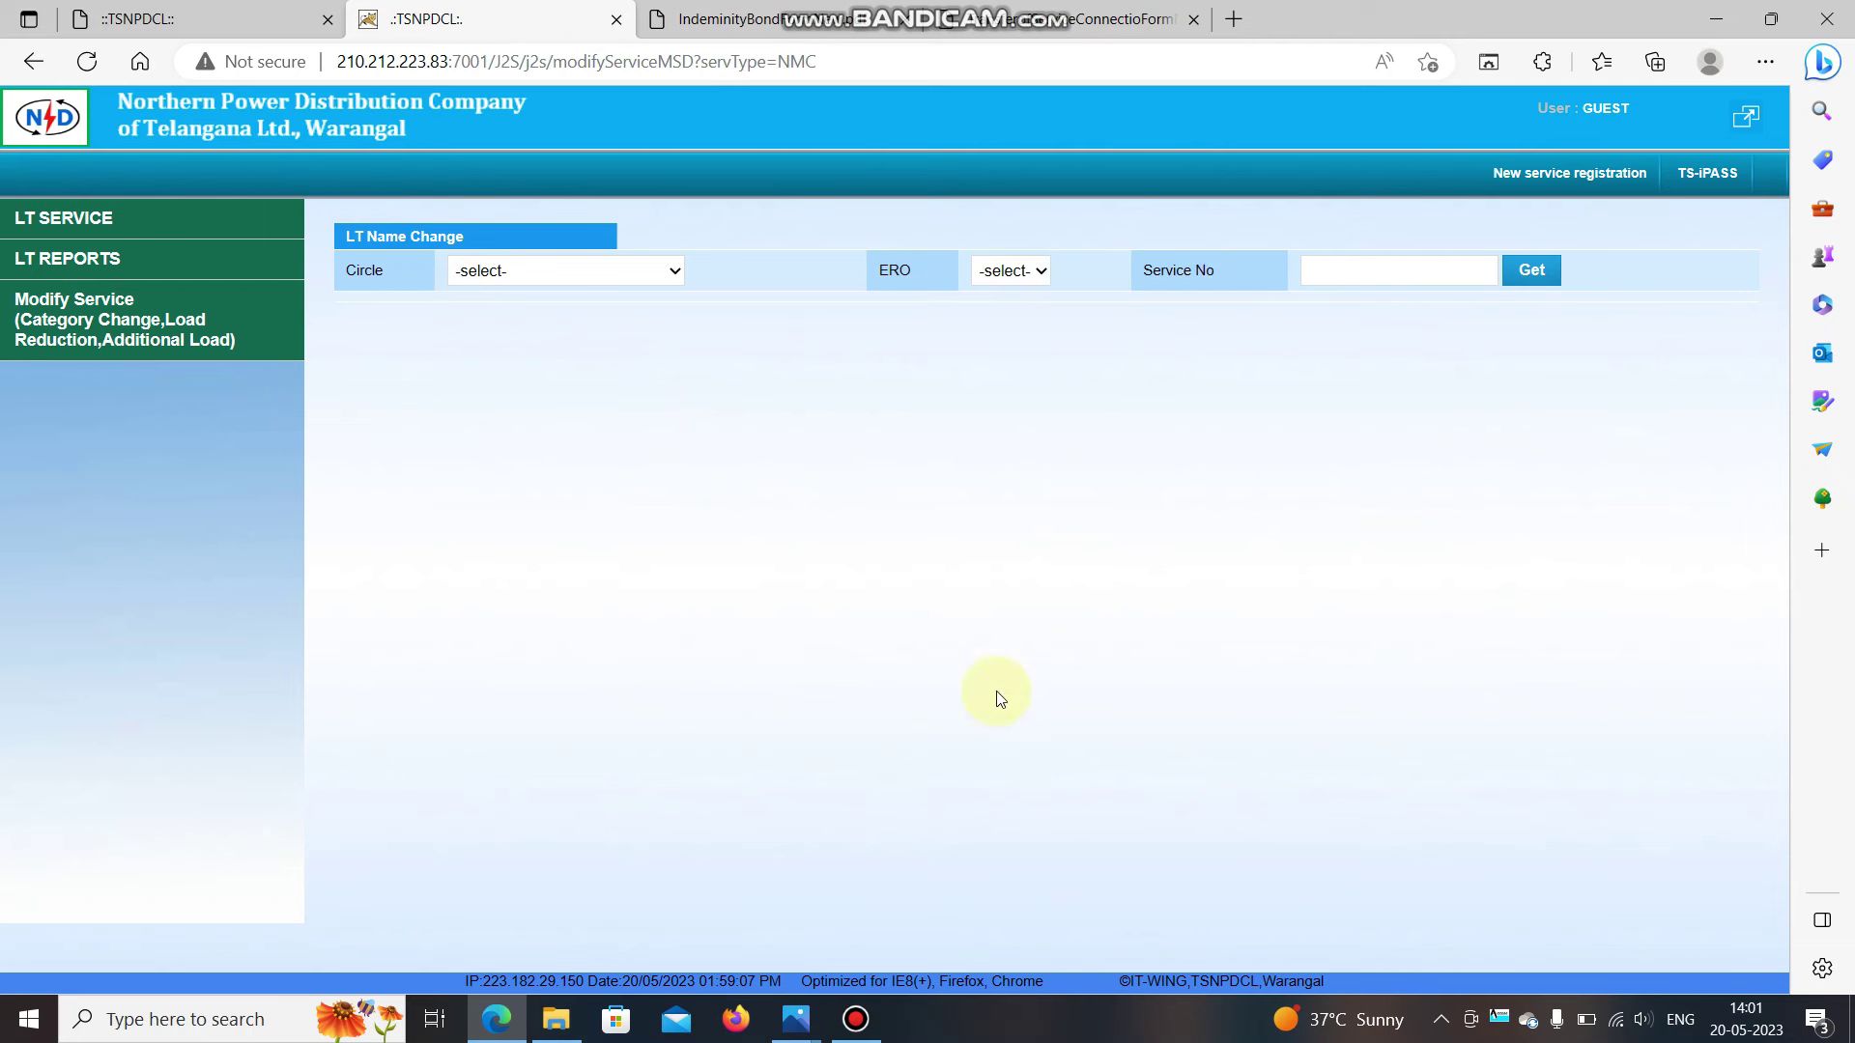
{"action": "left_click", "coordinate": [795, 1019]}
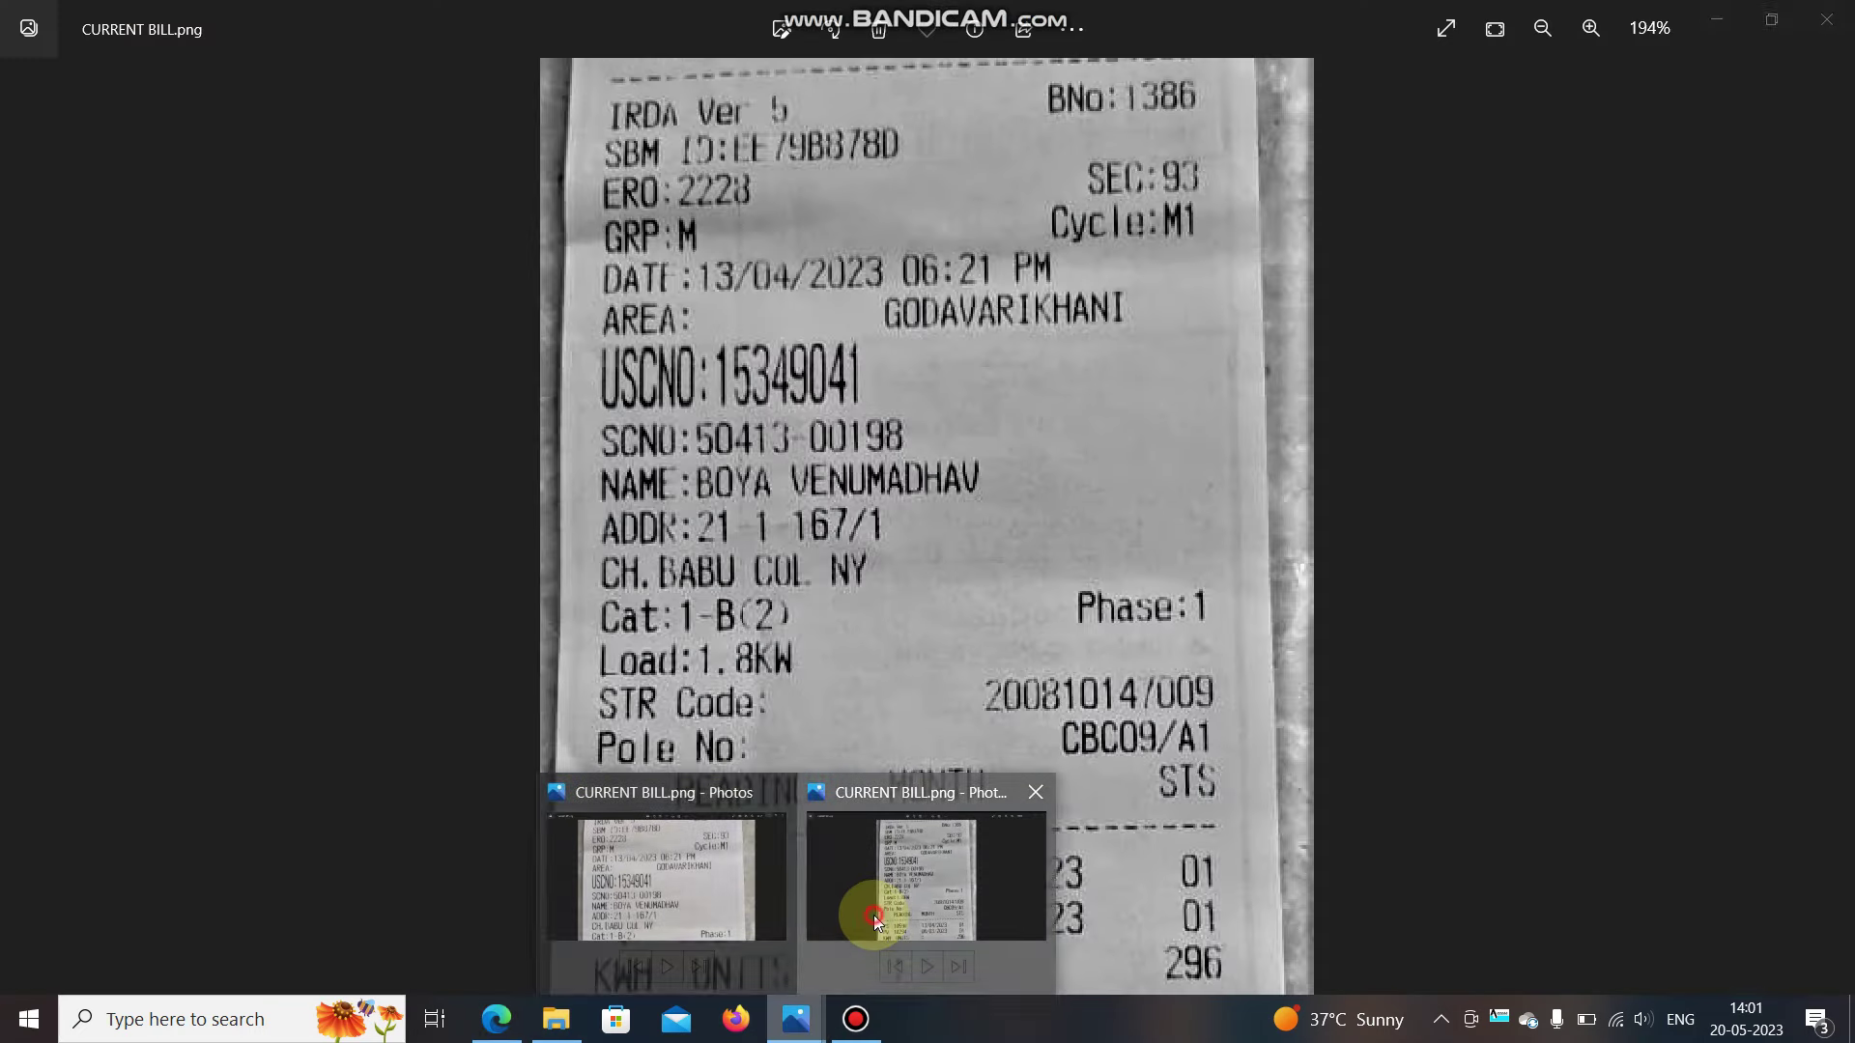
Enlarge the CURRENT BILL.png photo so its ERO code and service details are readable.
{"action": "left_click", "coordinate": [873, 914]}
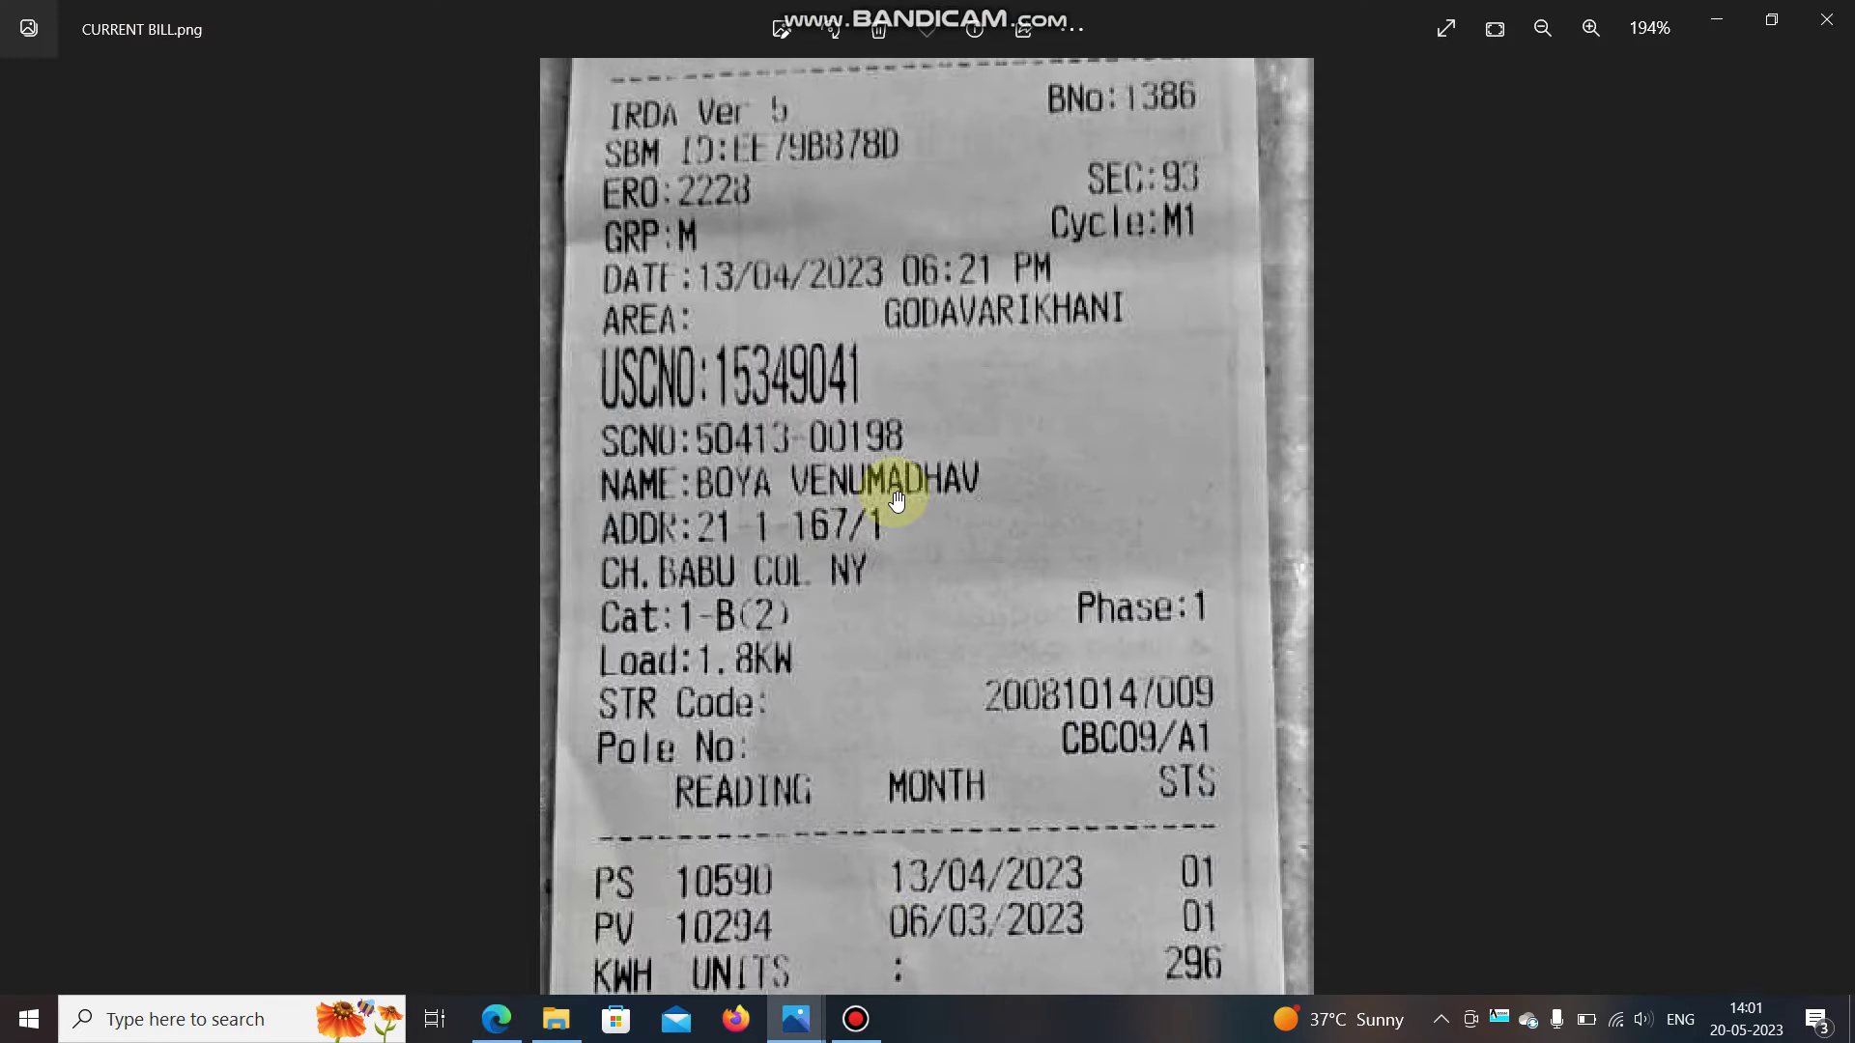
{"action": "scroll", "coordinate": [897, 499], "scroll_direction": "up", "scroll_amount": 2}
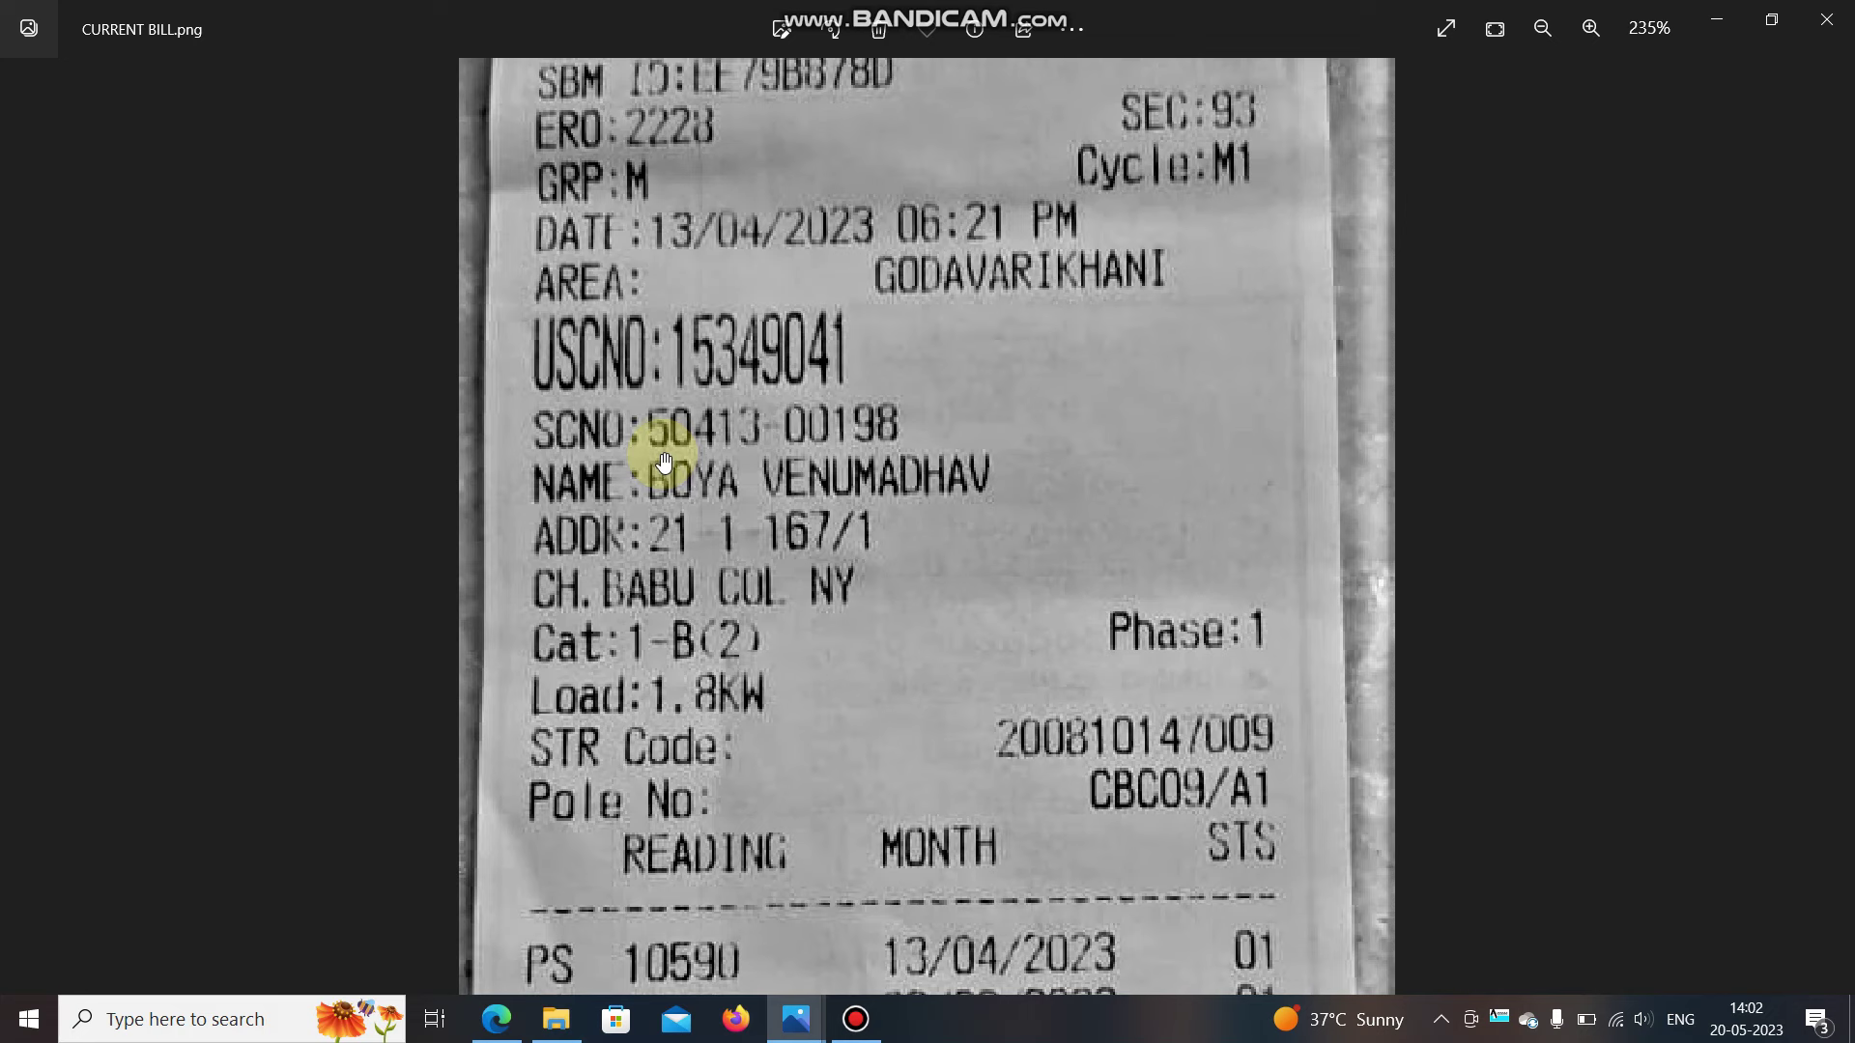
{"action": "left_click", "coordinate": [497, 1020]}
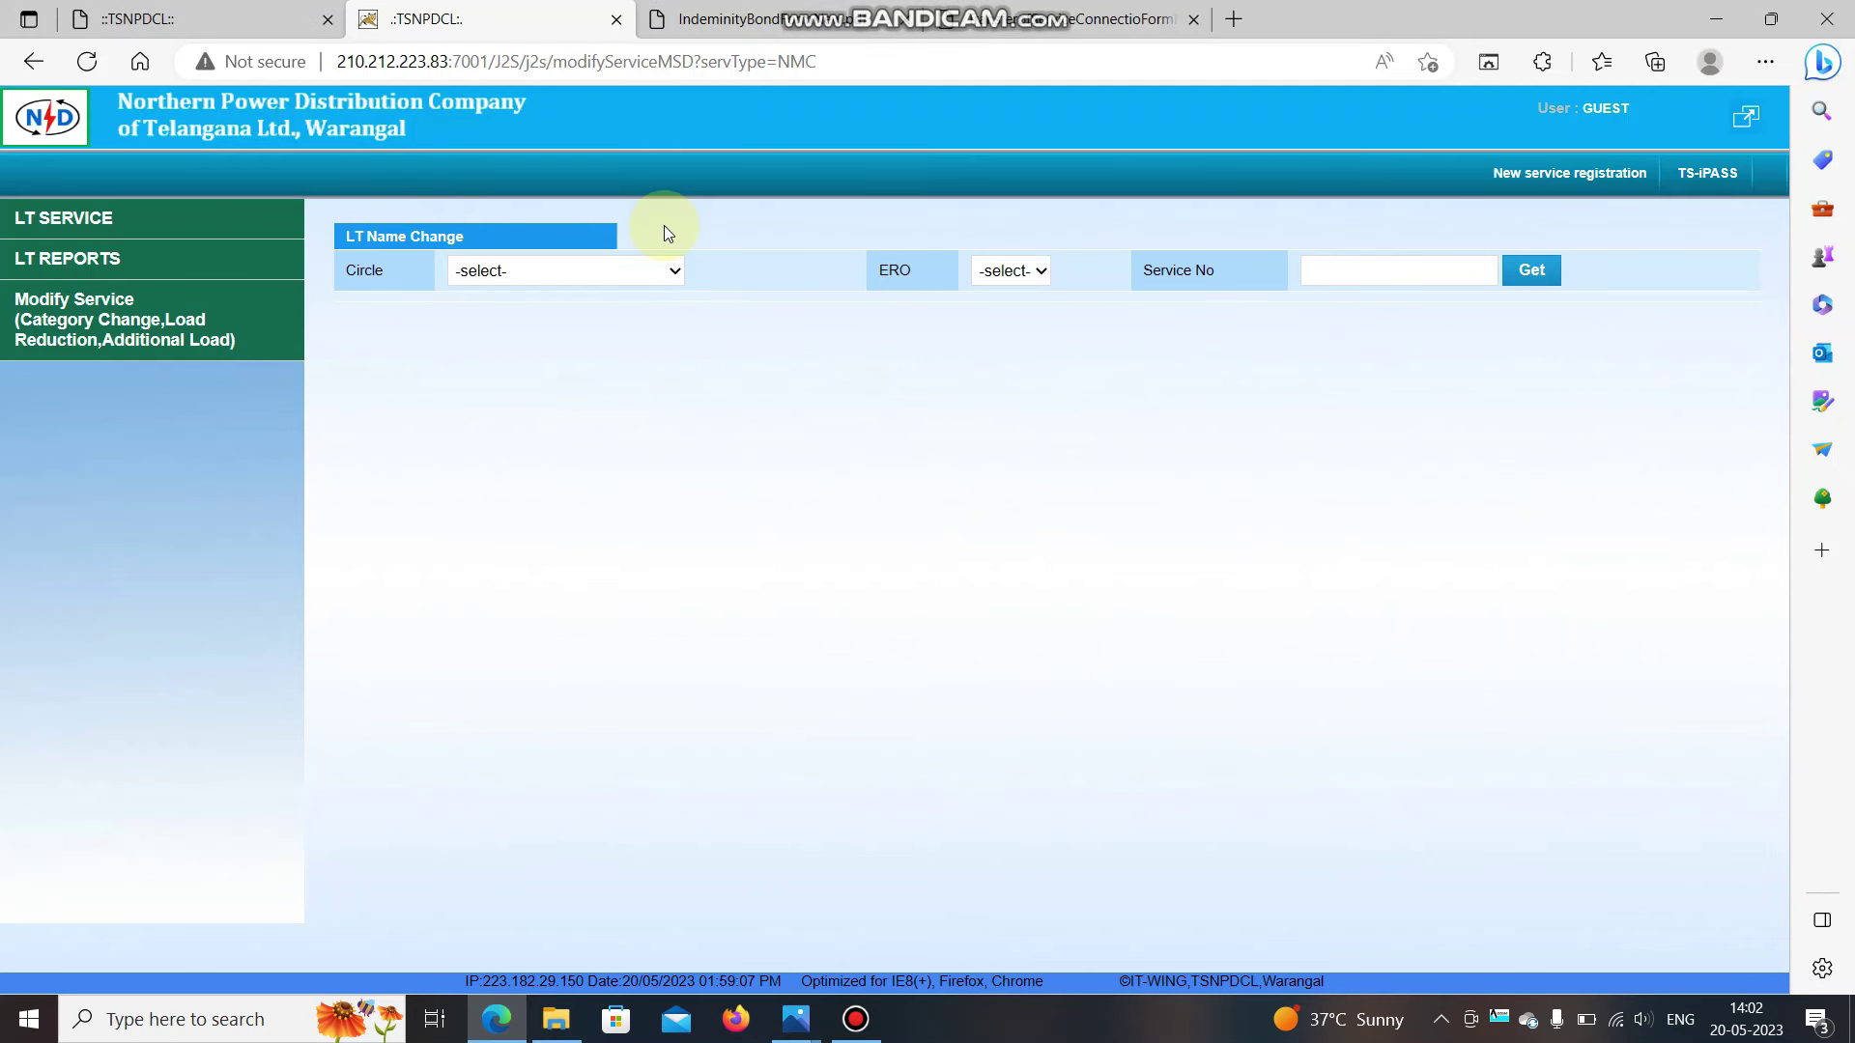
Set Circle to PEDDAPALLY and ERO to ERO/GODAVARI KHANI.
{"action": "left_click", "coordinate": [663, 269]}
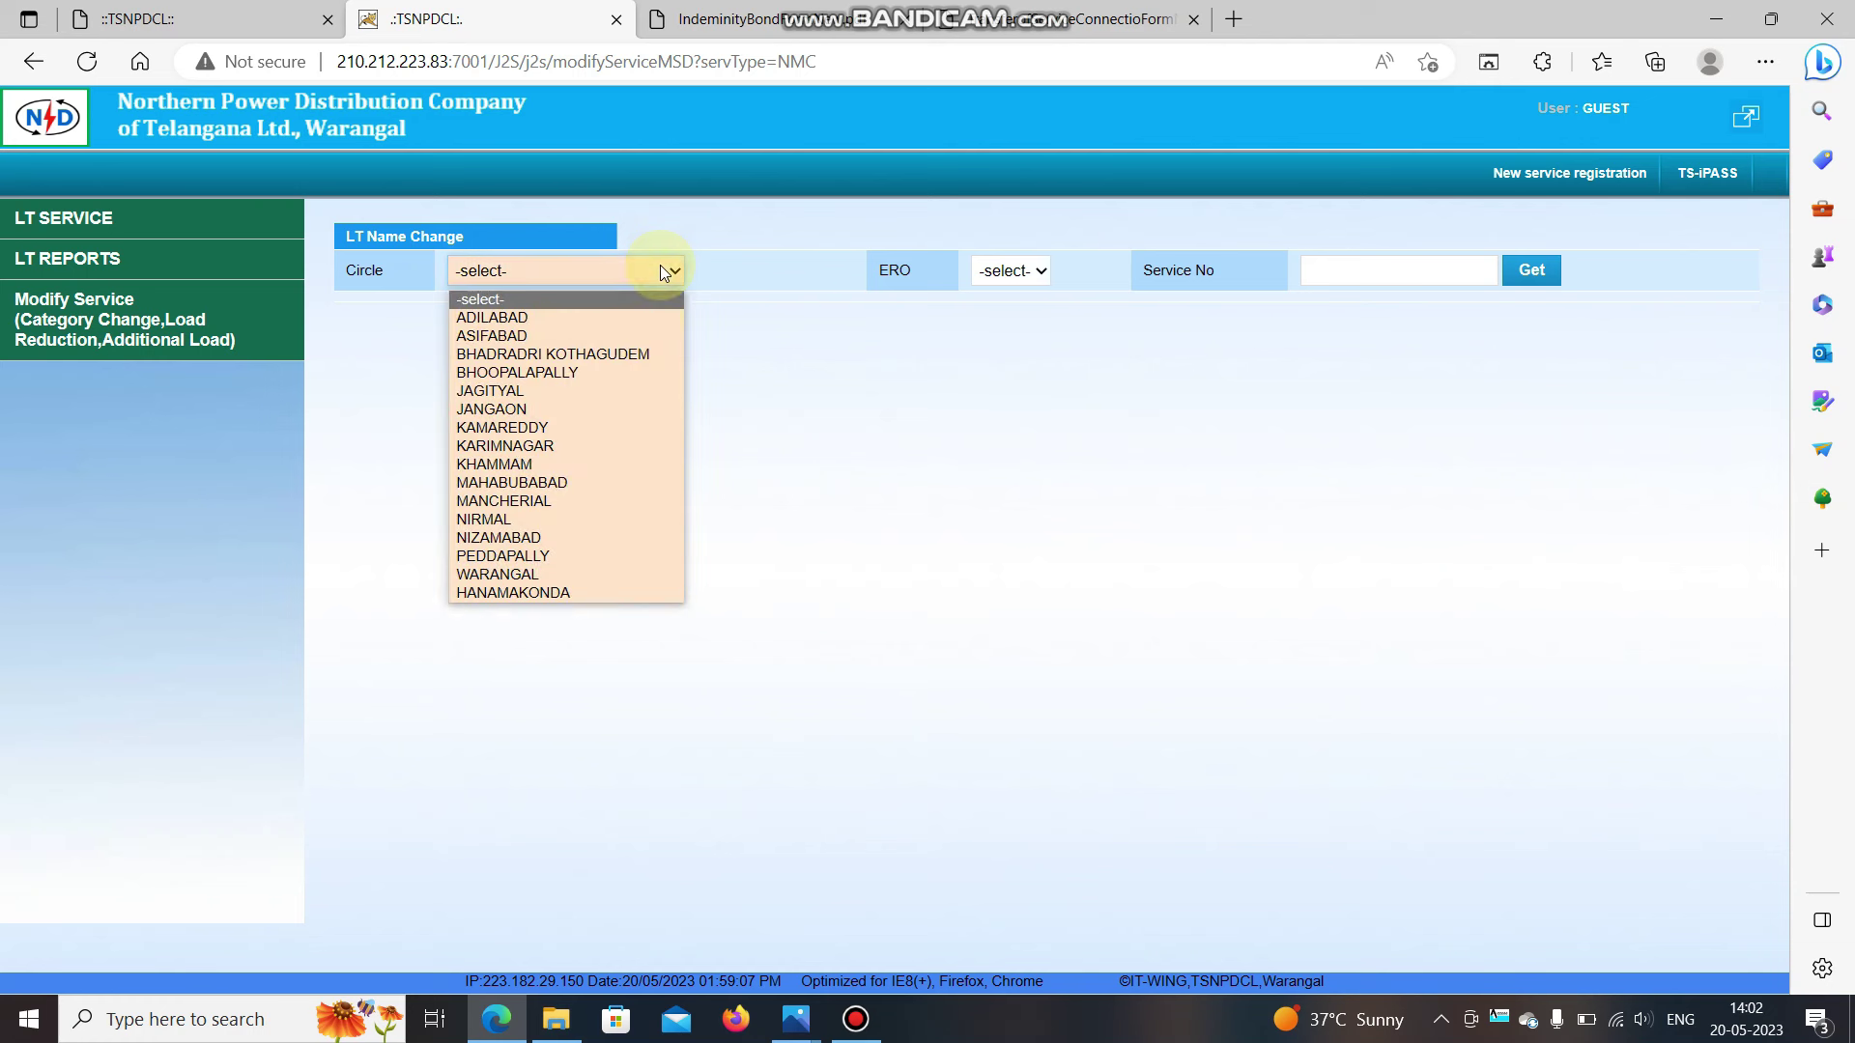
{"action": "left_click", "coordinate": [618, 557]}
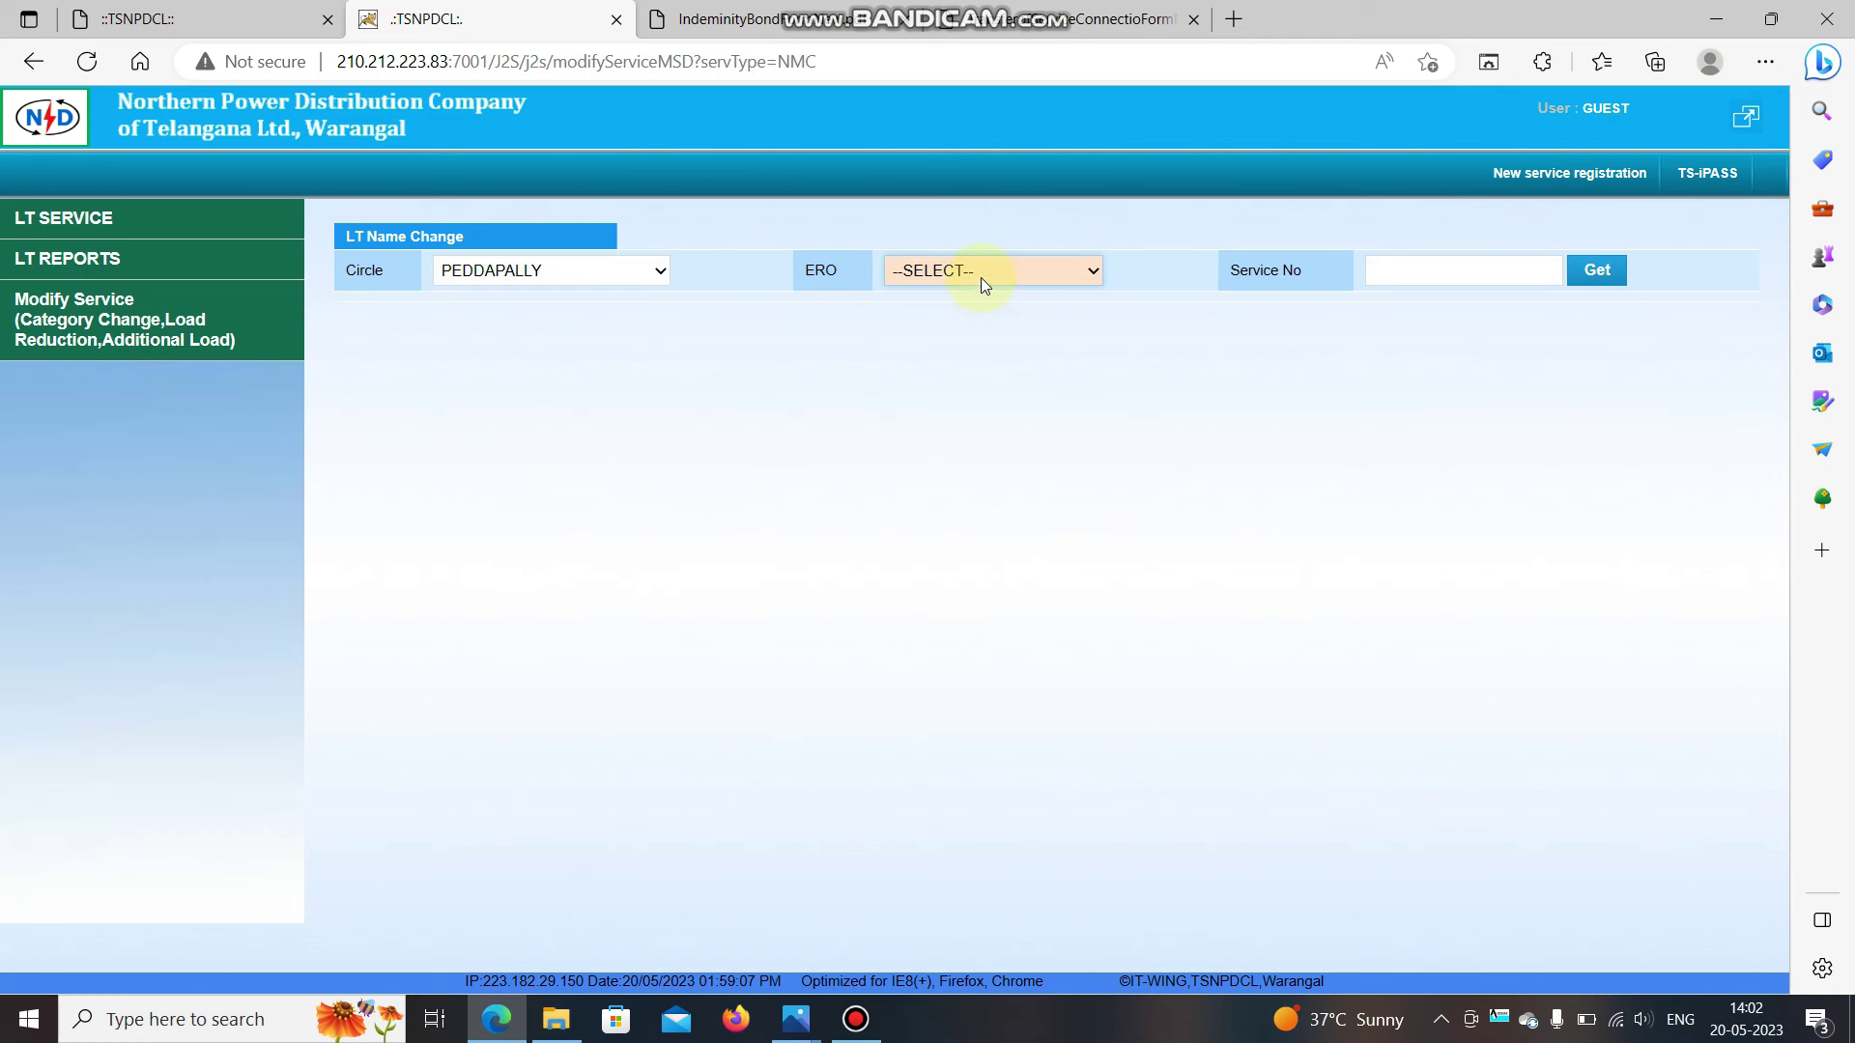
{"action": "left_click", "coordinate": [987, 270]}
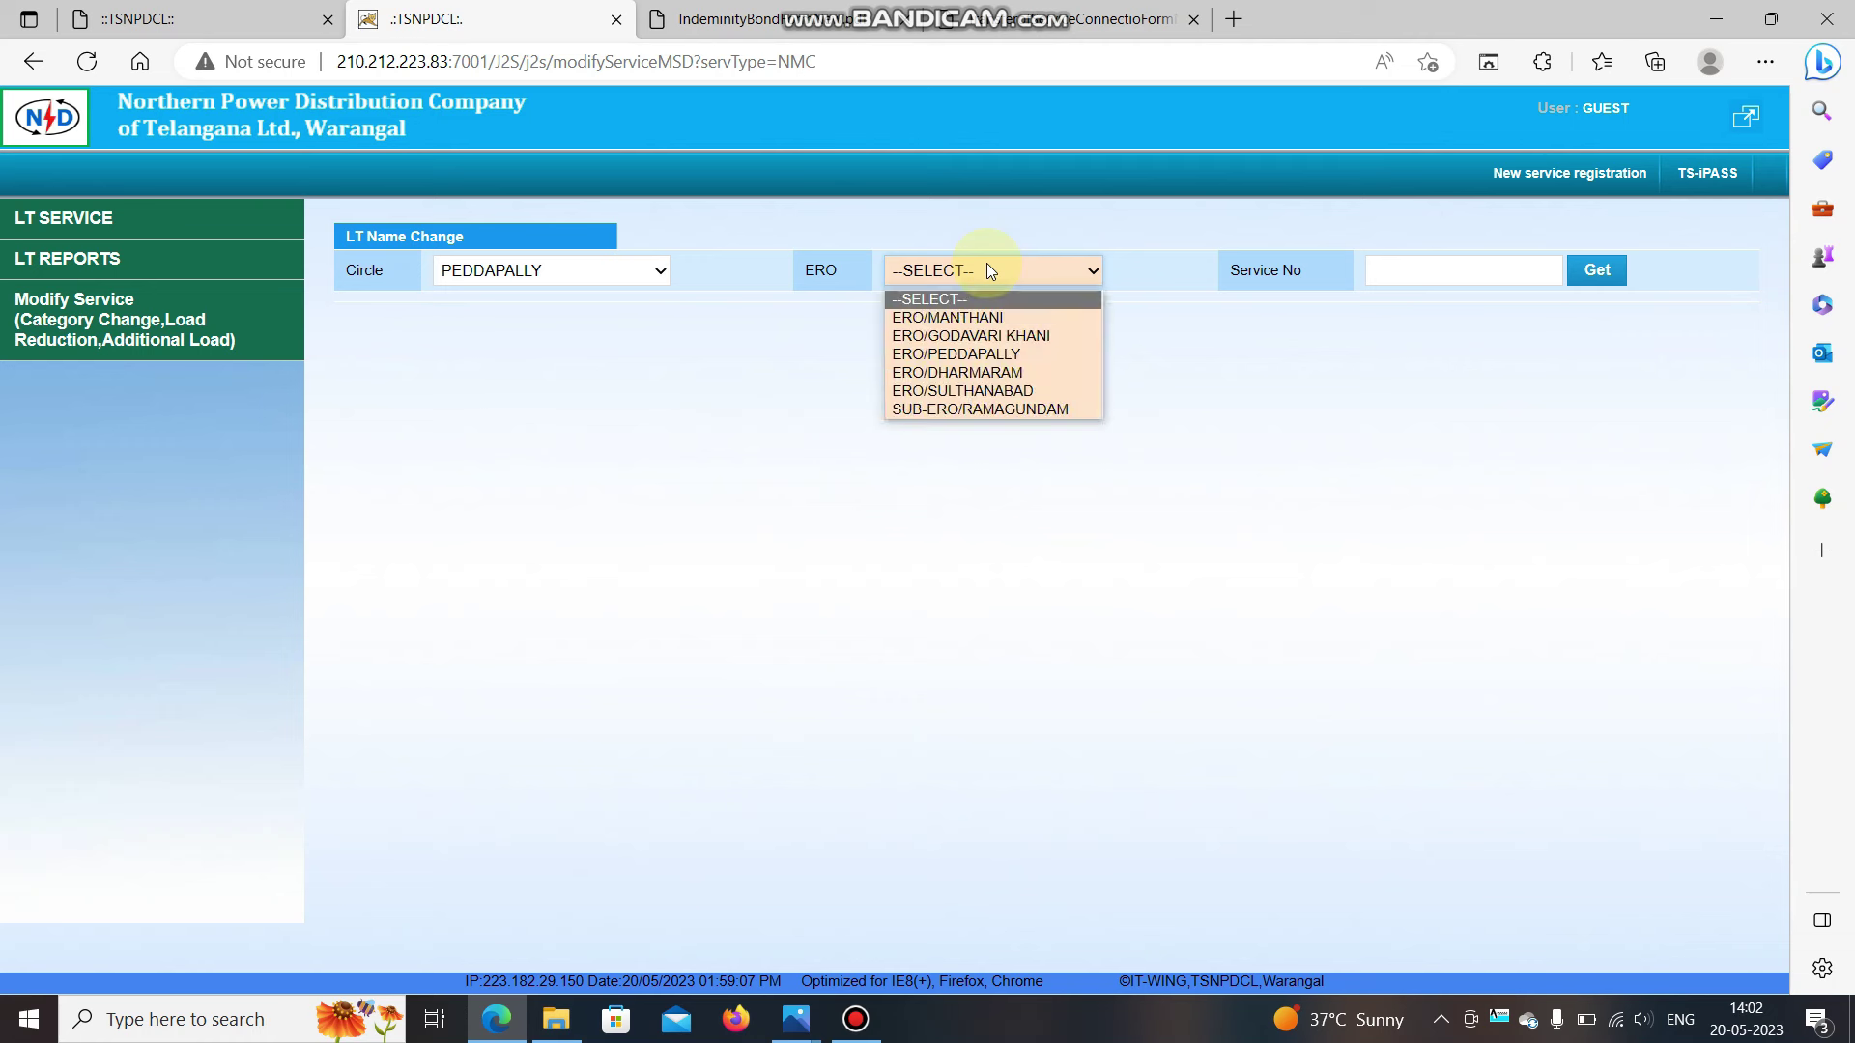
{"action": "left_click", "coordinate": [1011, 334]}
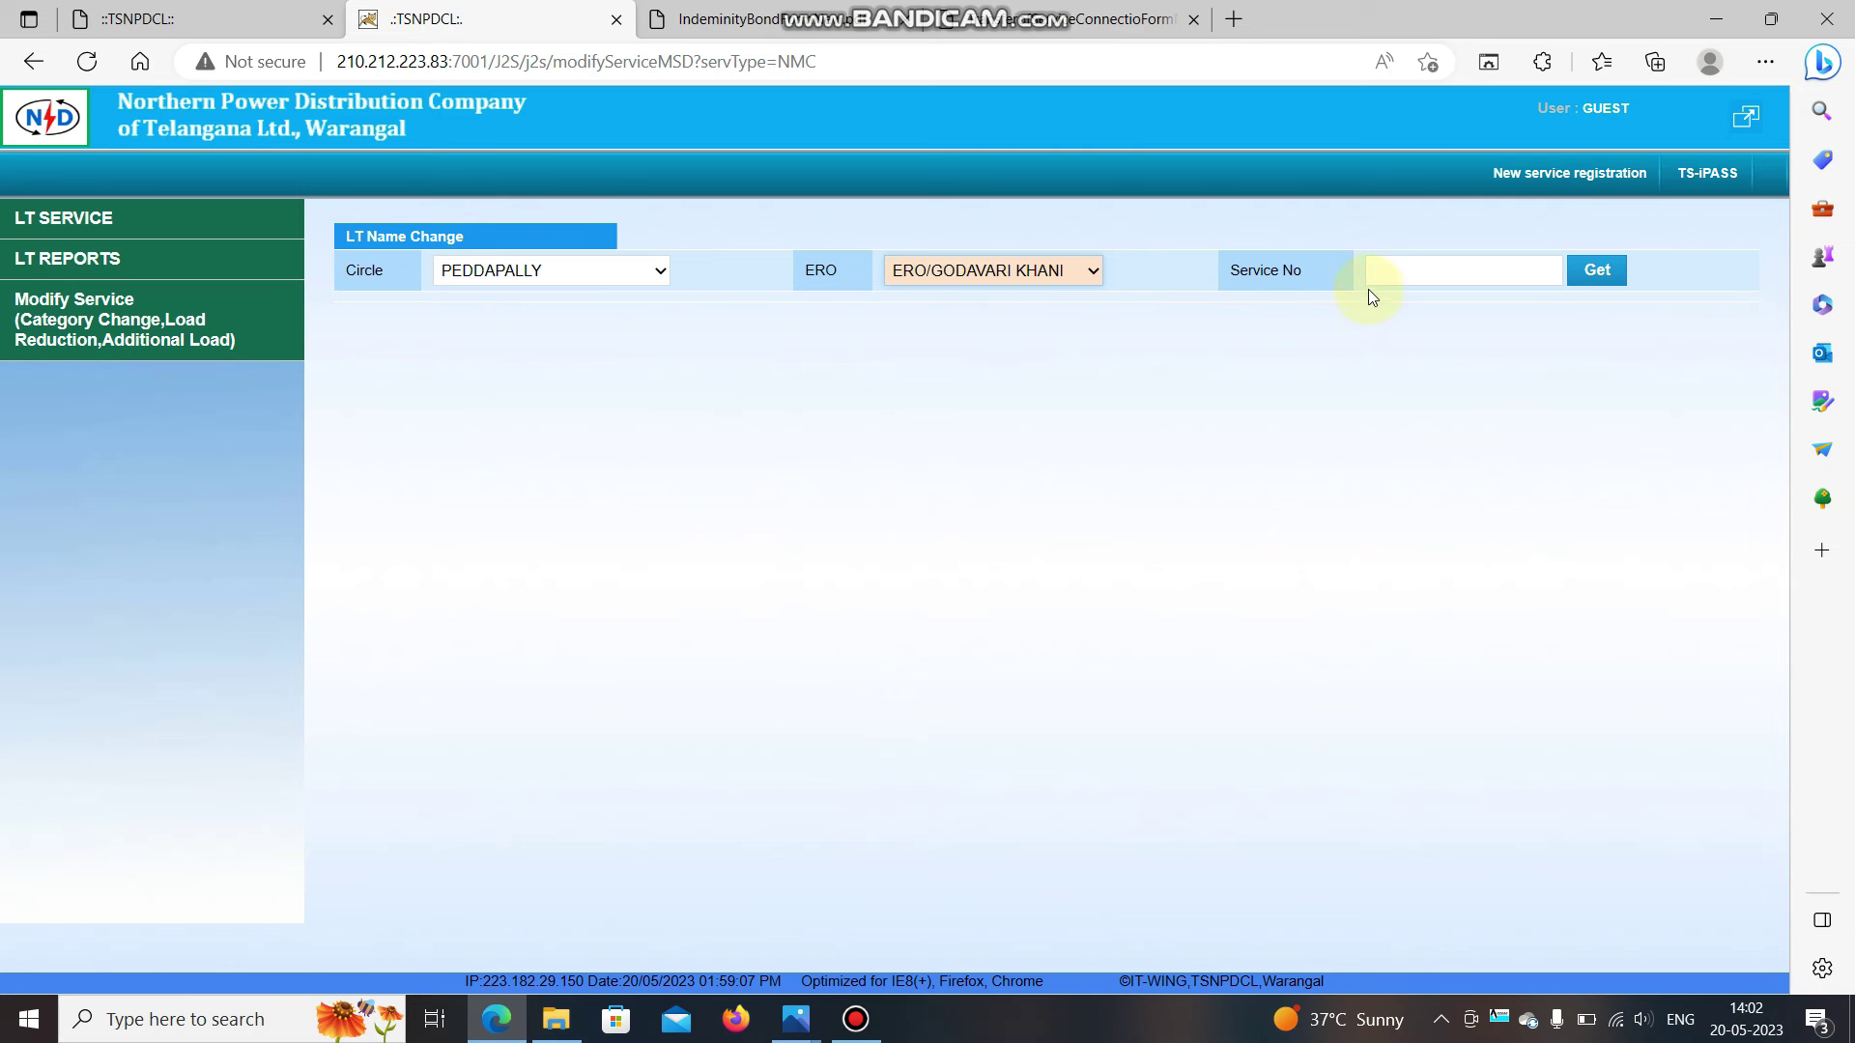
Enter the bill's service number and fetch the connection details.
{"action": "left_click", "coordinate": [1410, 274]}
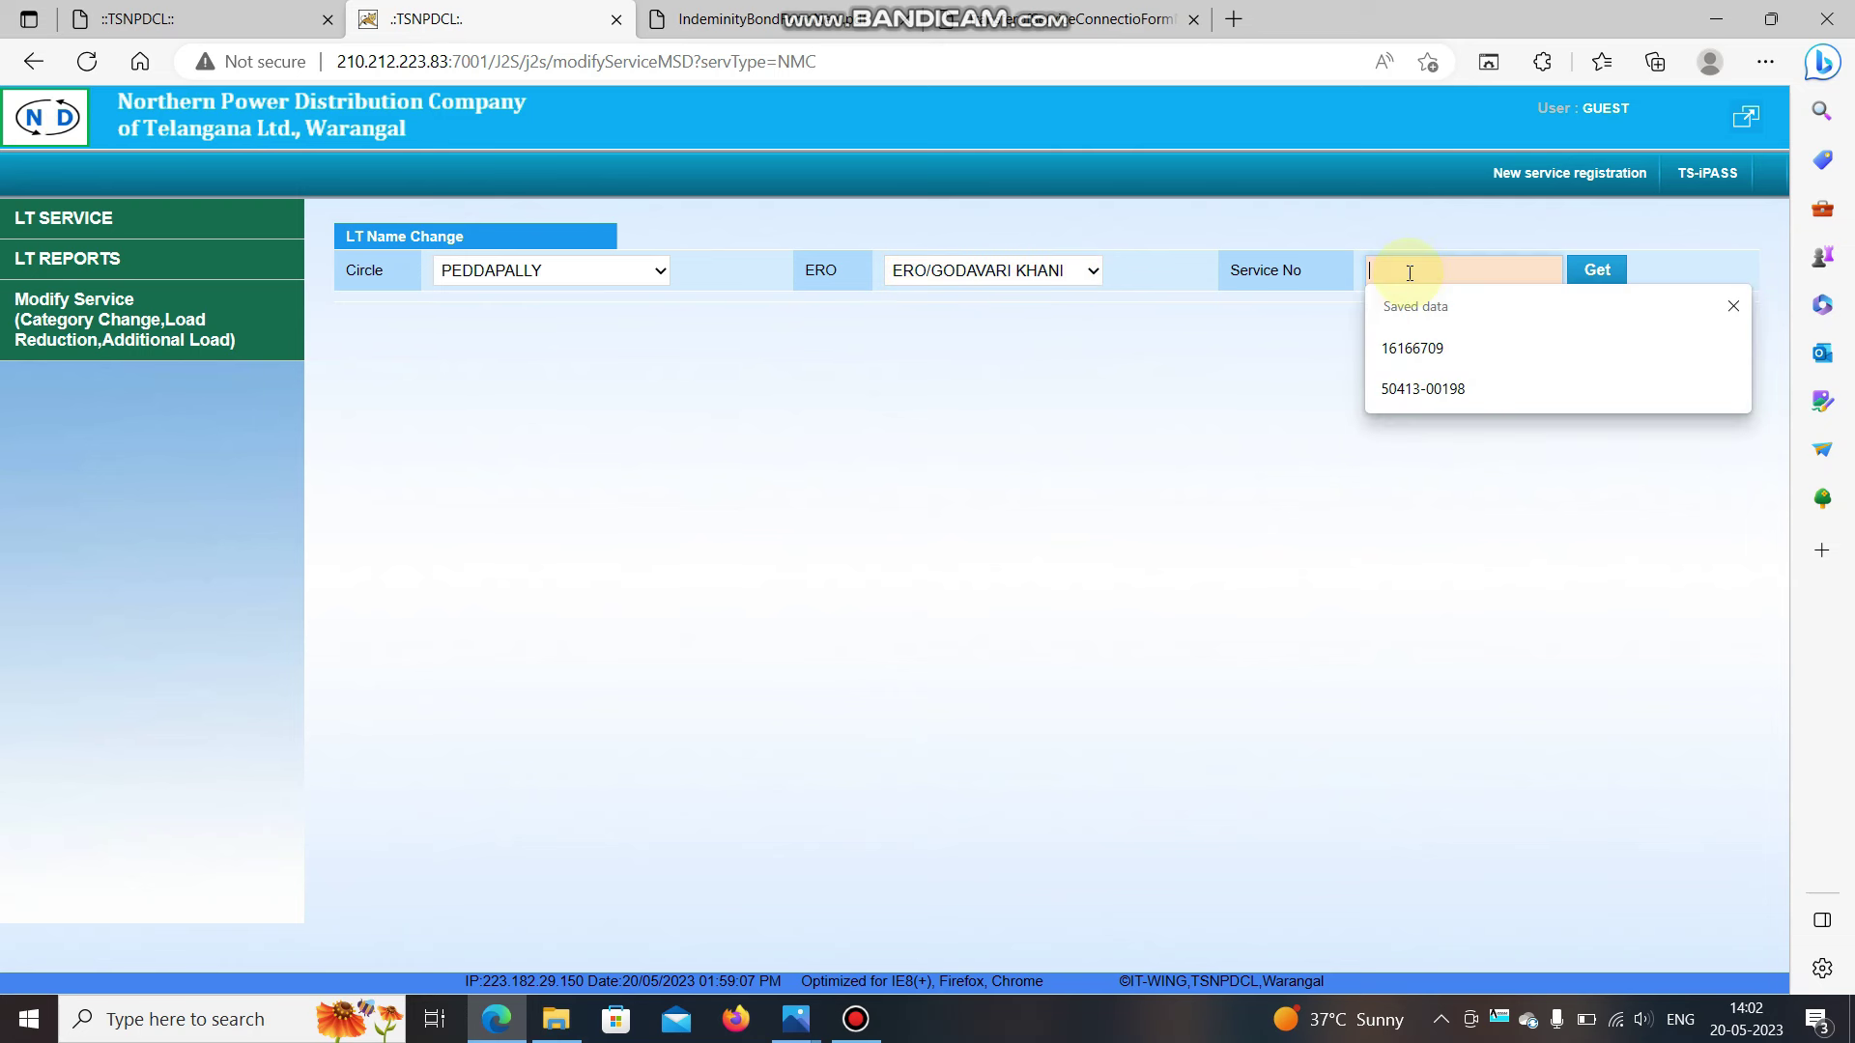
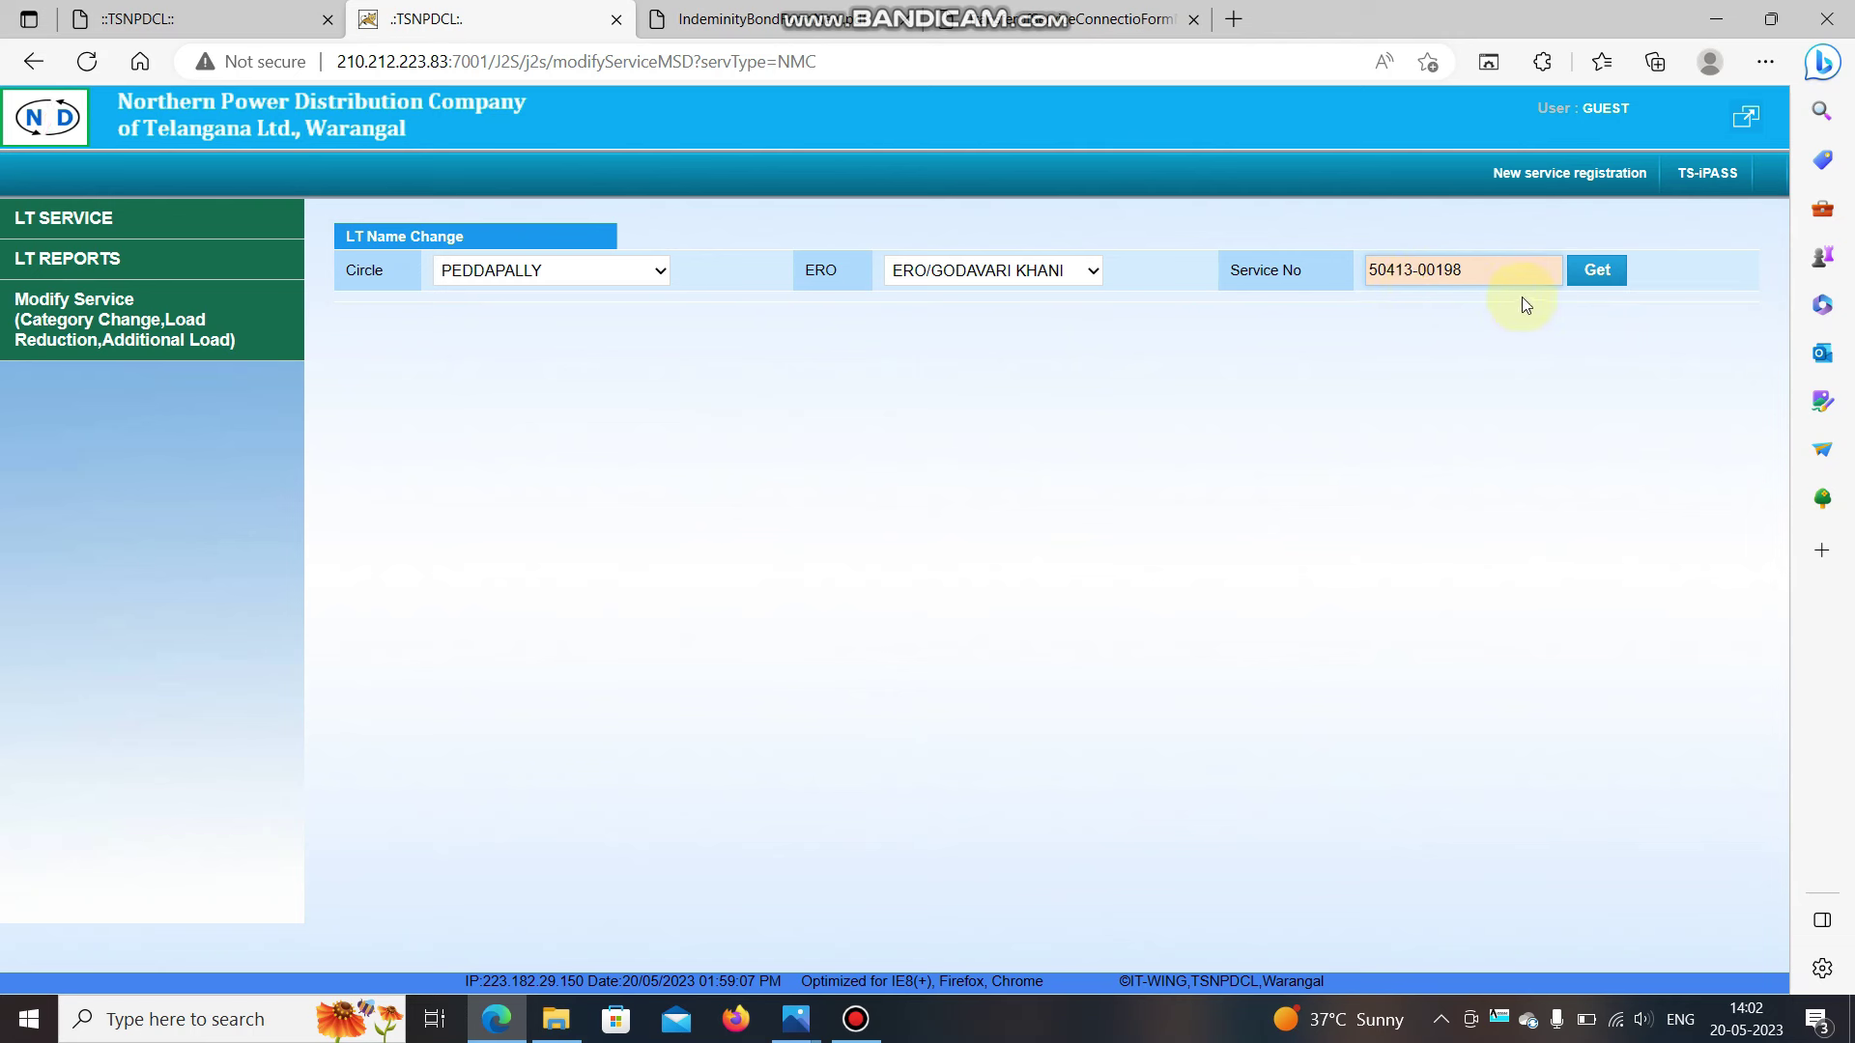
{"action": "left_click", "coordinate": [1600, 268]}
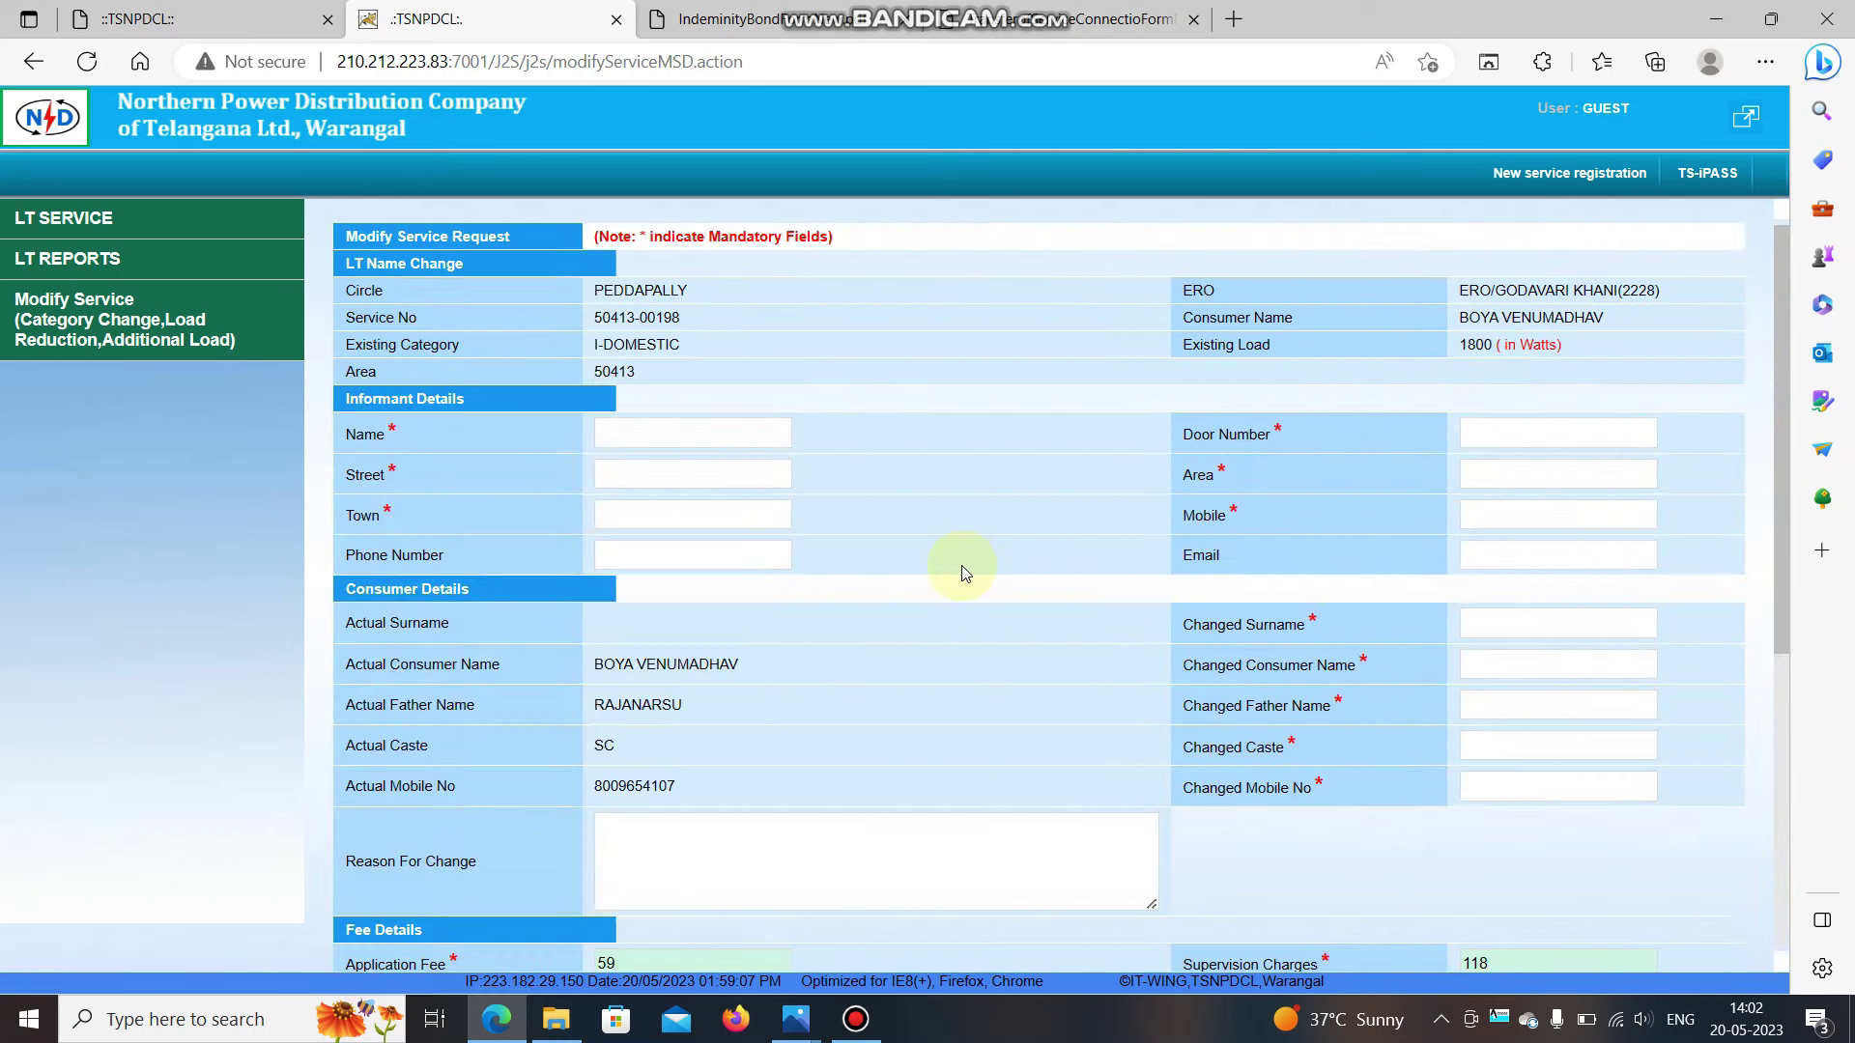
Fill in the informant's name, door number H.NO-11, and street and area XYZ.
{"action": "scroll", "coordinate": [961, 565], "scroll_direction": "down", "scroll_amount": 1}
{"action": "scroll", "coordinate": [961, 565], "scroll_direction": "up", "scroll_amount": 1}
{"action": "left_click", "coordinate": [642, 437]}
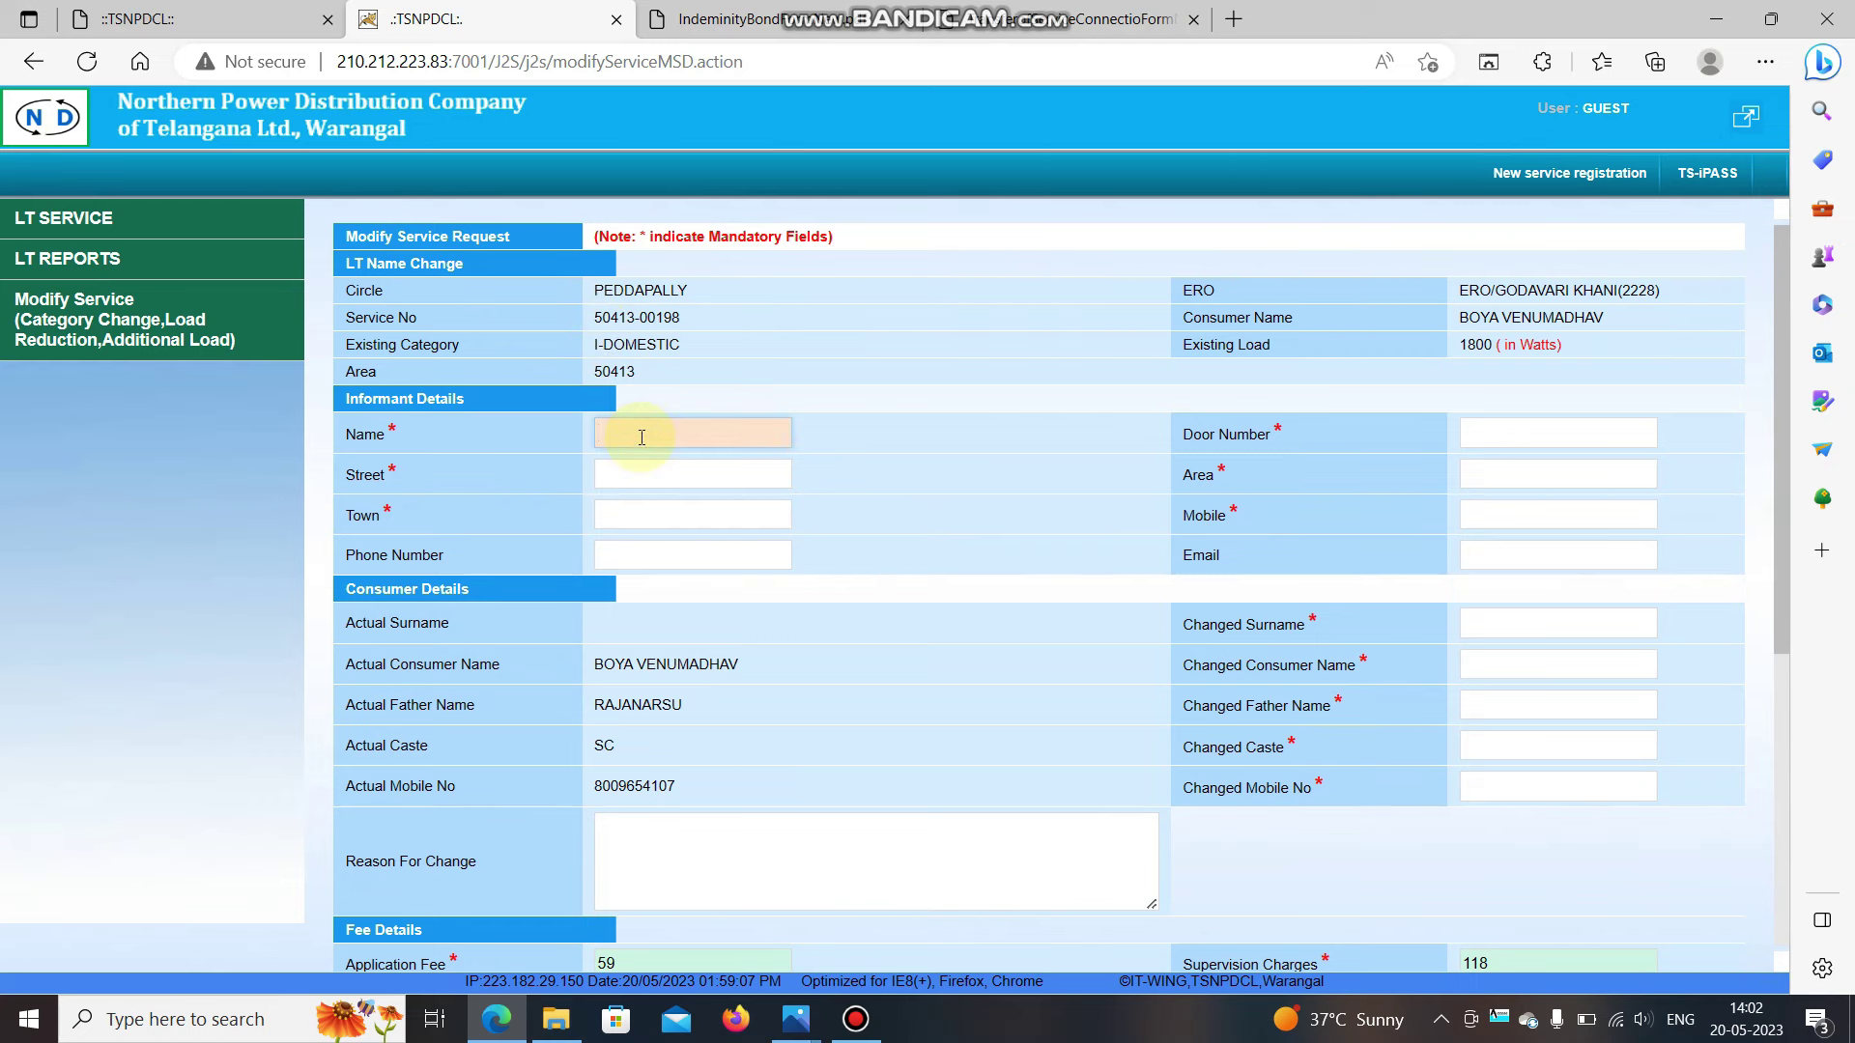
{"action": "scroll", "coordinate": [641, 437], "scroll_direction": "down", "scroll_amount": 1}
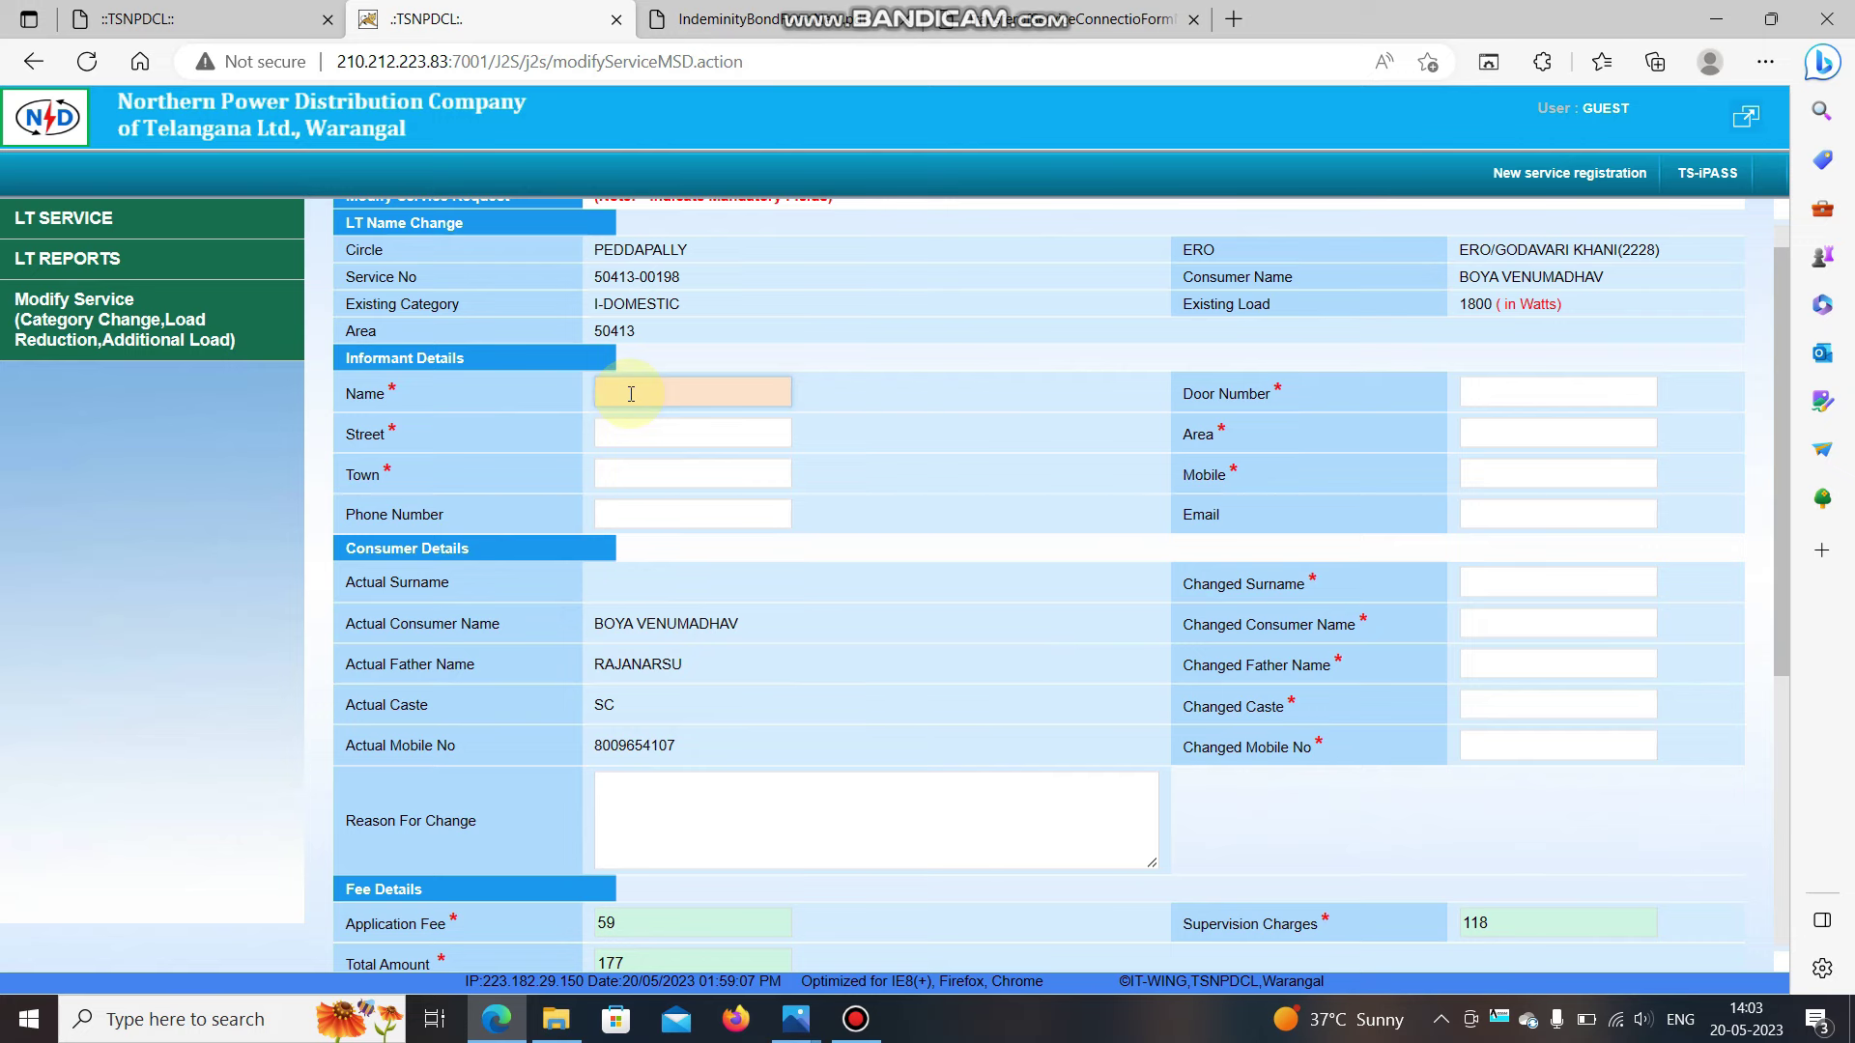
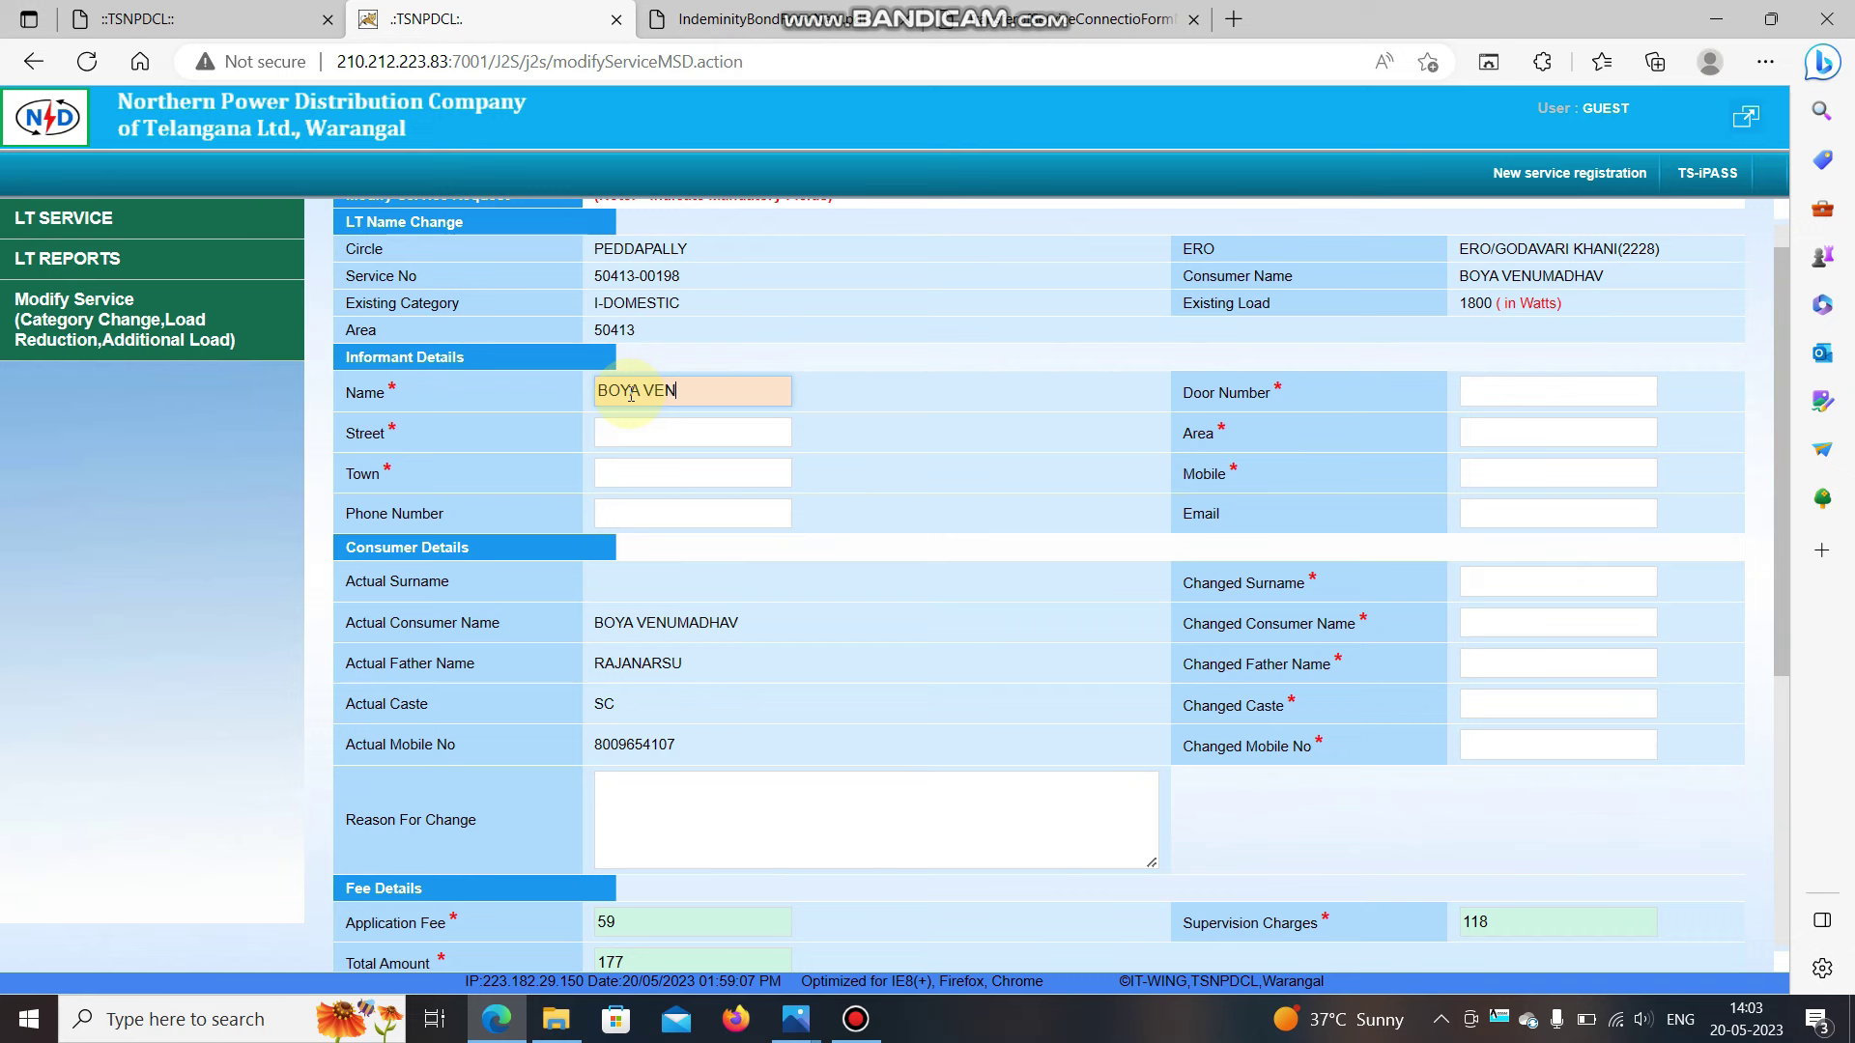
{"action": "key", "text": "Tab"}
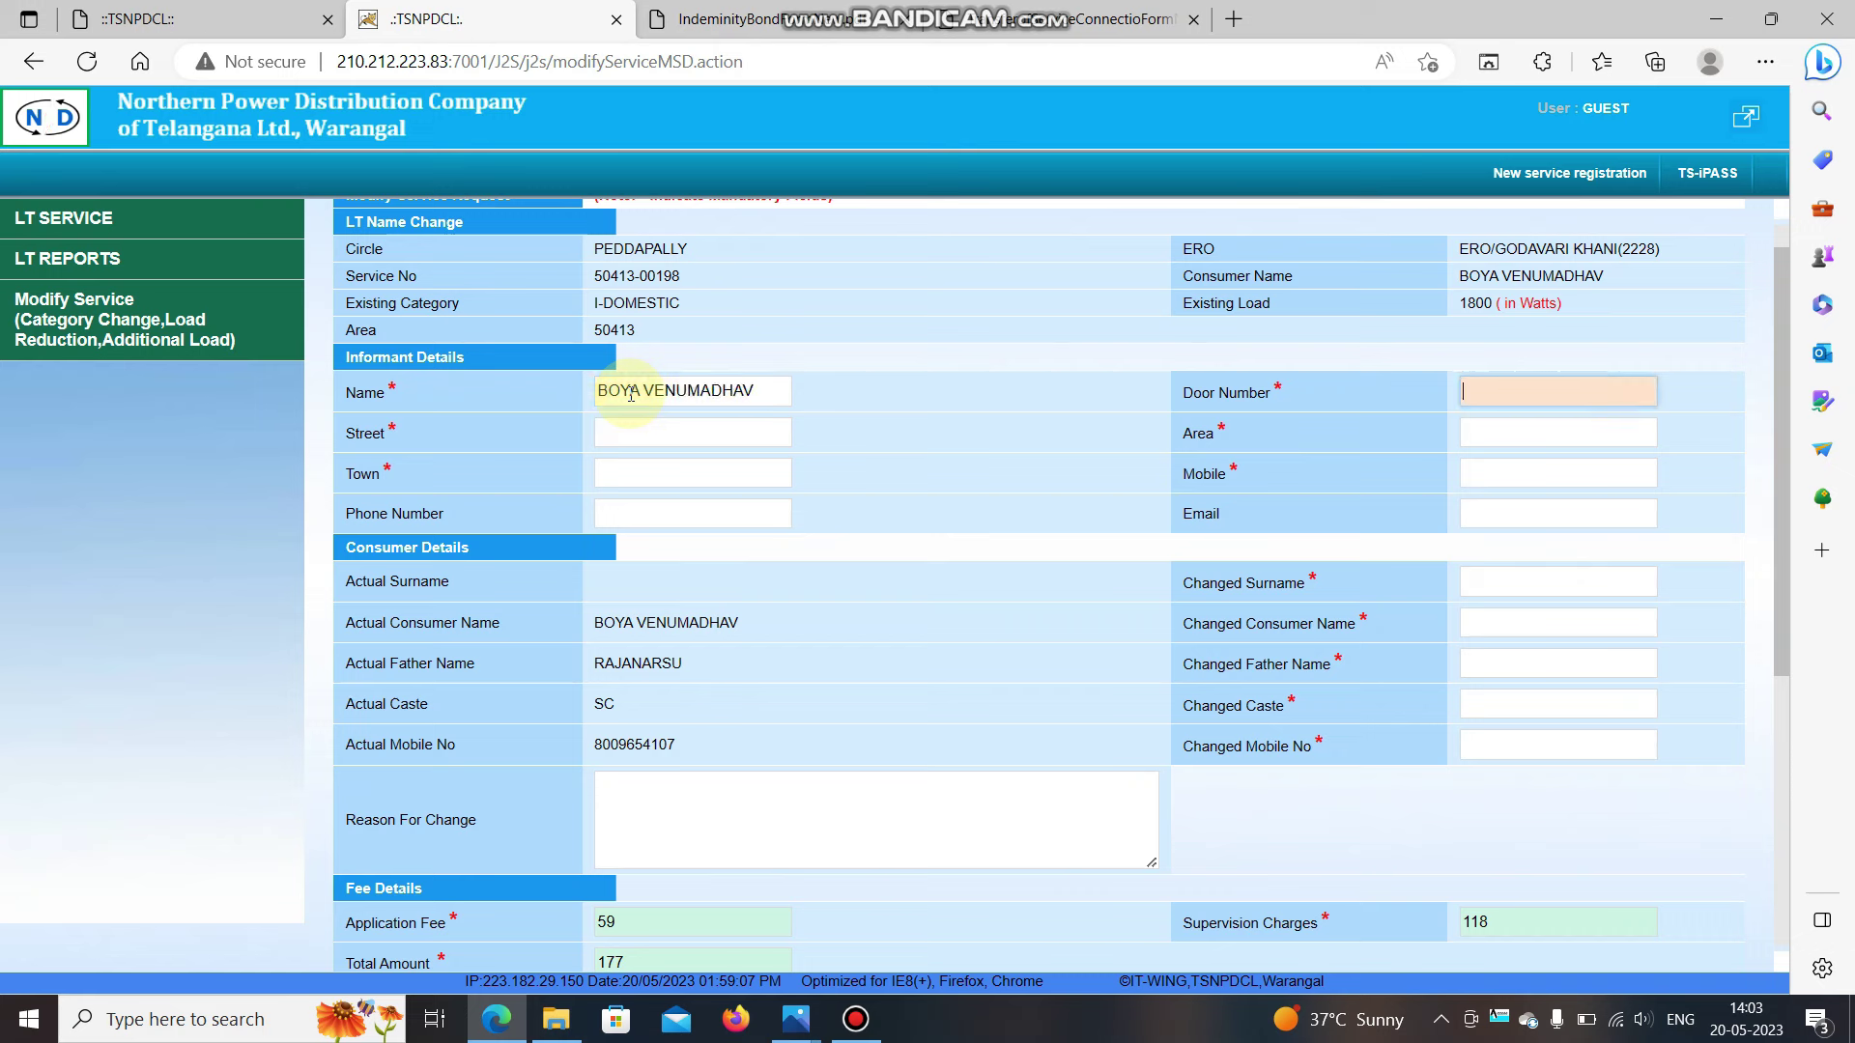
{"action": "type", "text": "H.NO-11"}
{"action": "key", "text": "Tab"}
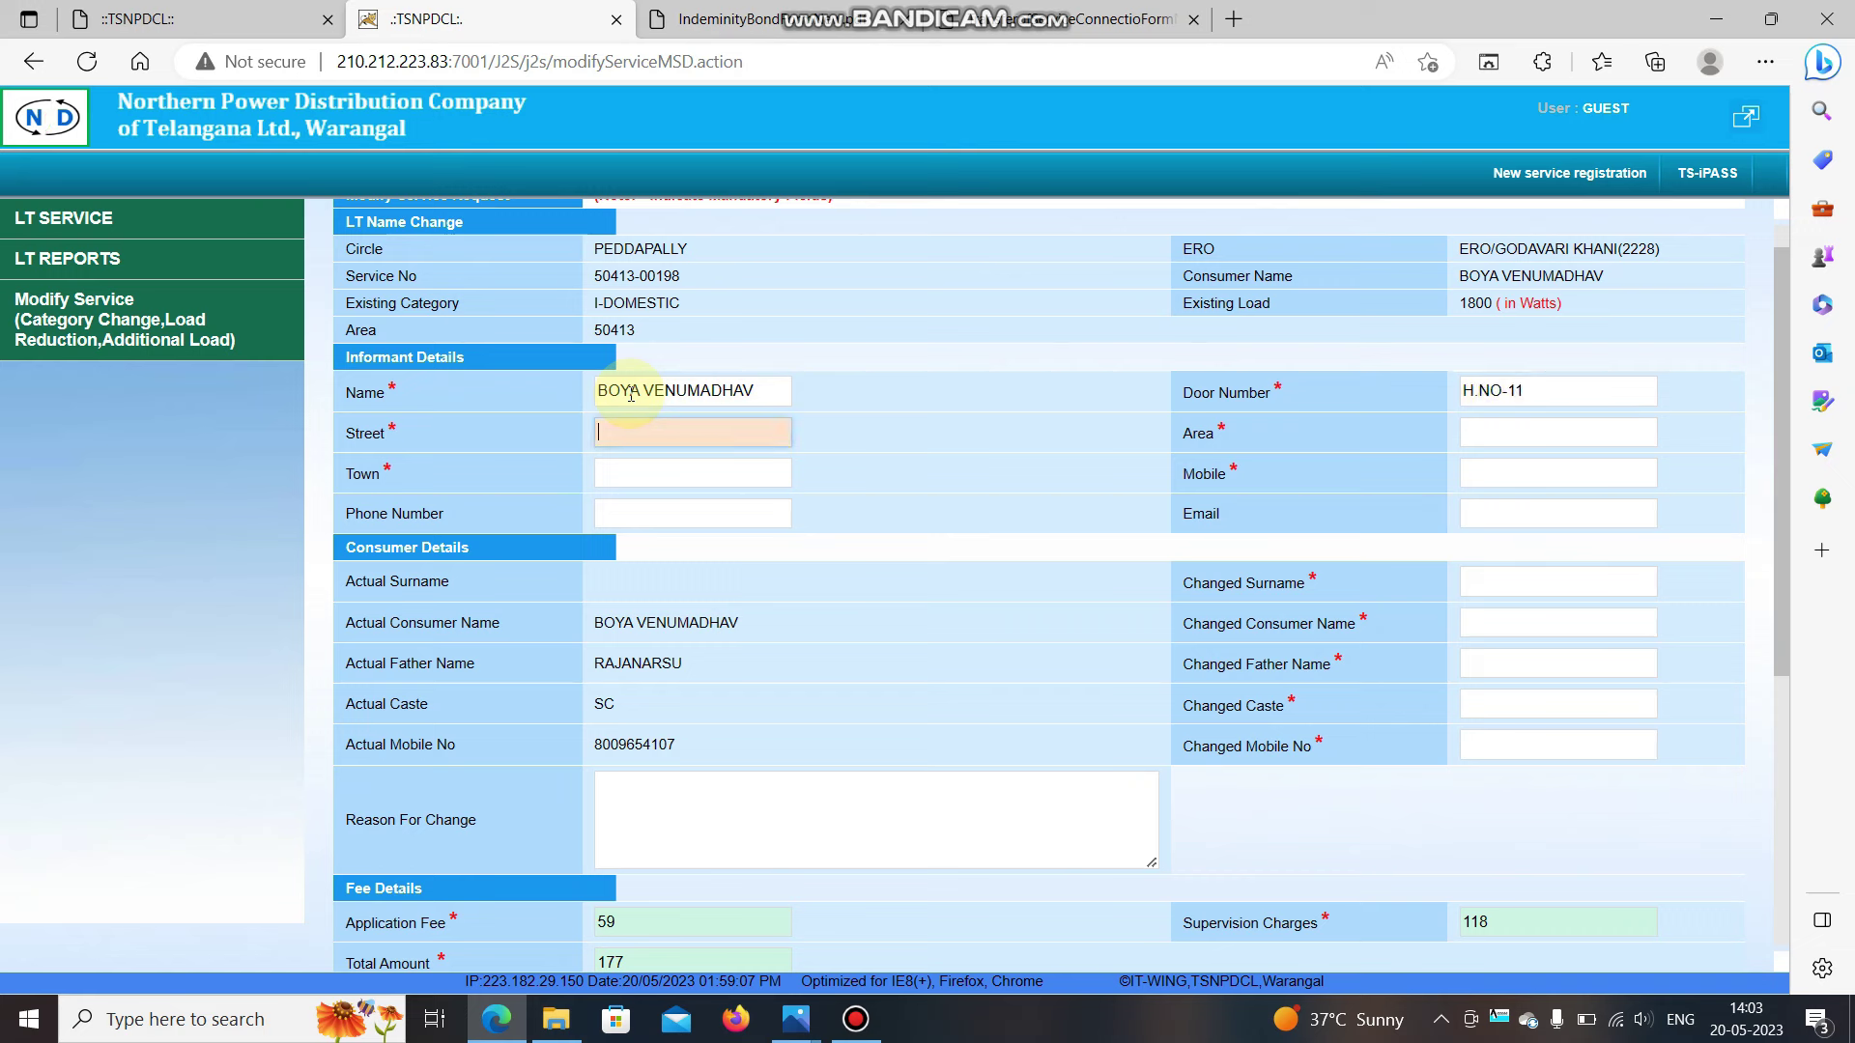
{"action": "type", "text": "XYZ"}
{"action": "key", "text": "Tab"}
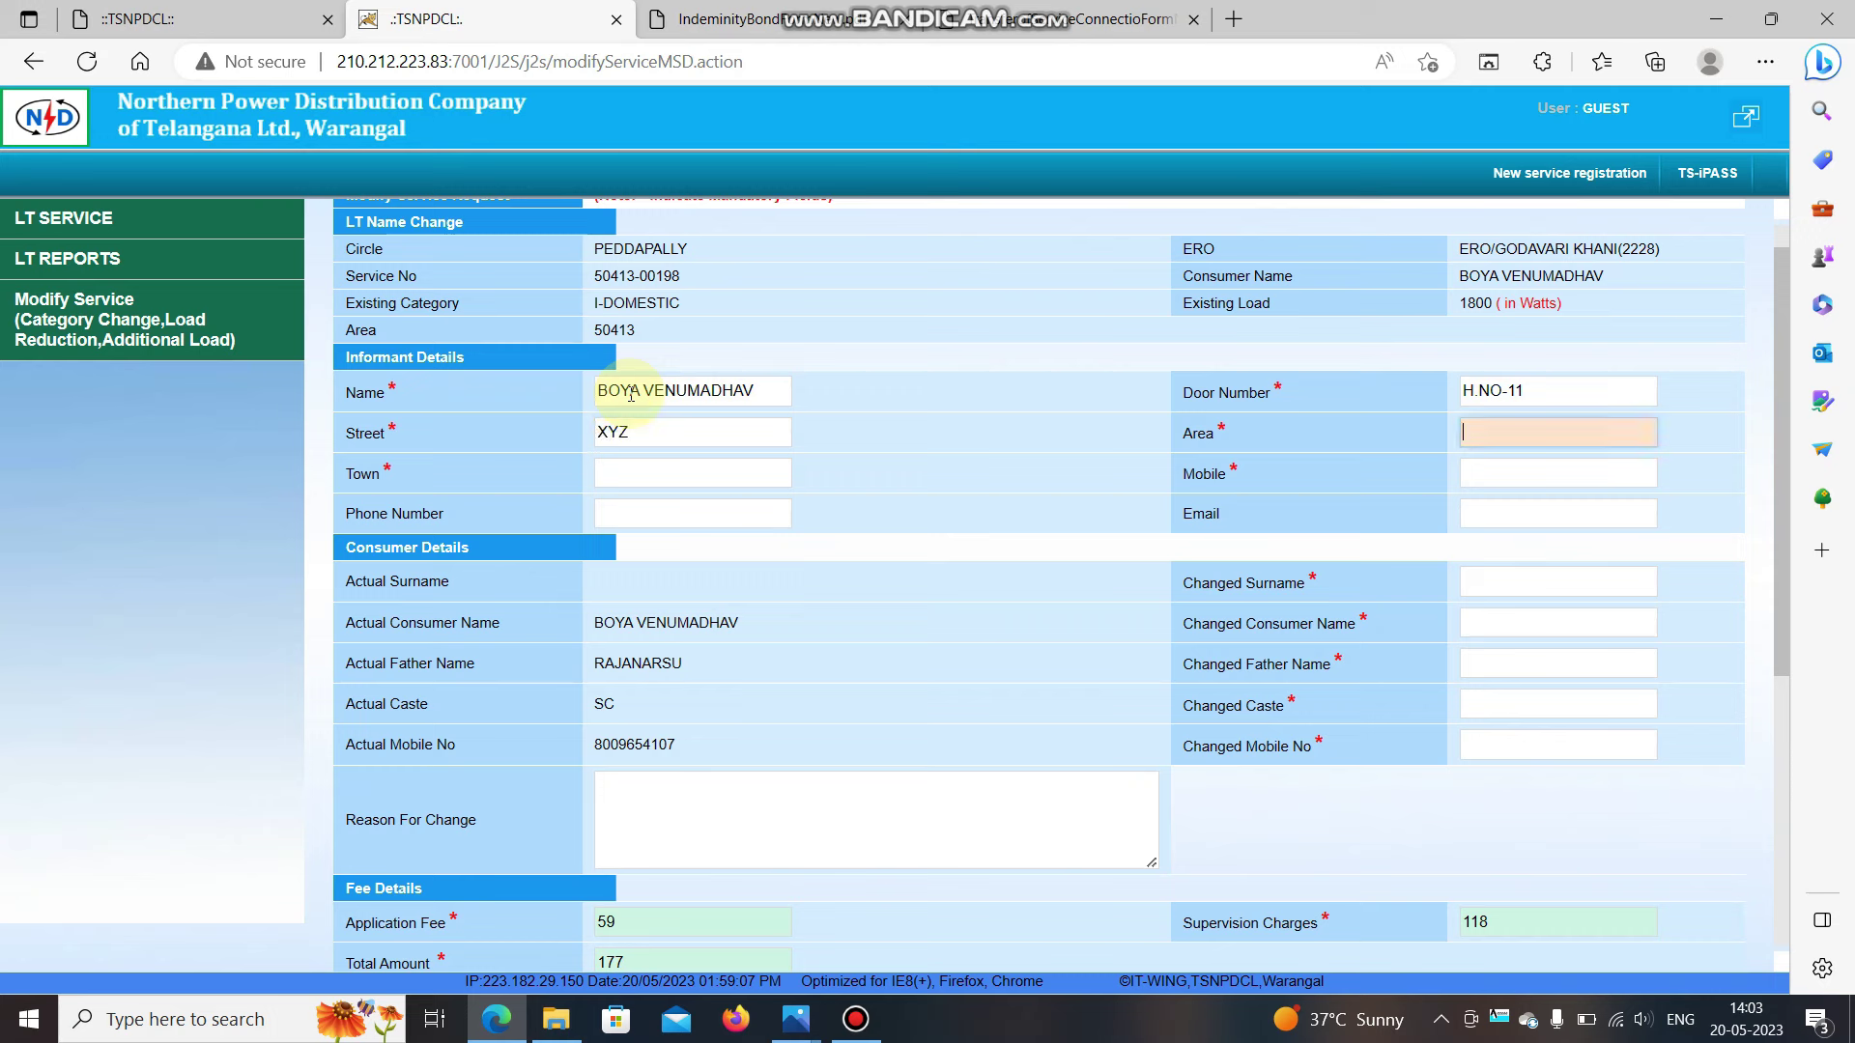
{"action": "type", "text": "XYZ"}
{"action": "key", "text": "Tab"}
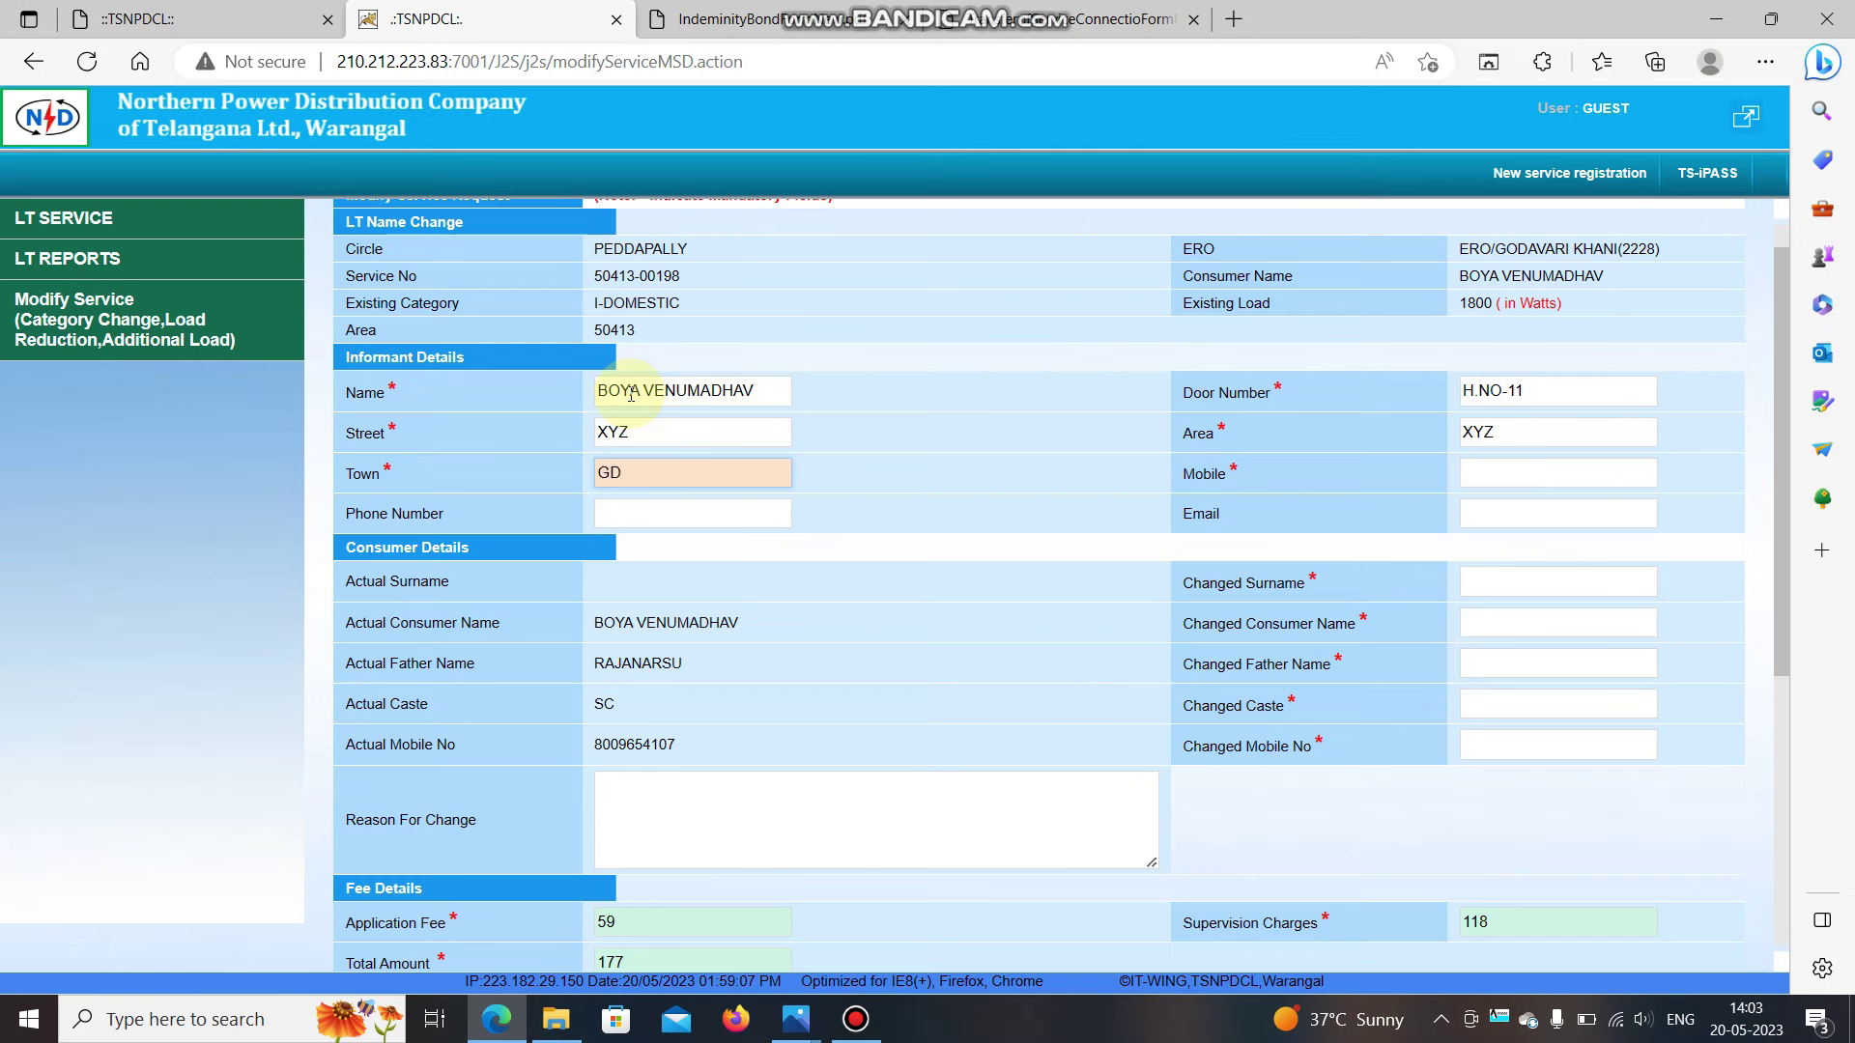
{"action": "key", "text": "Tab"}
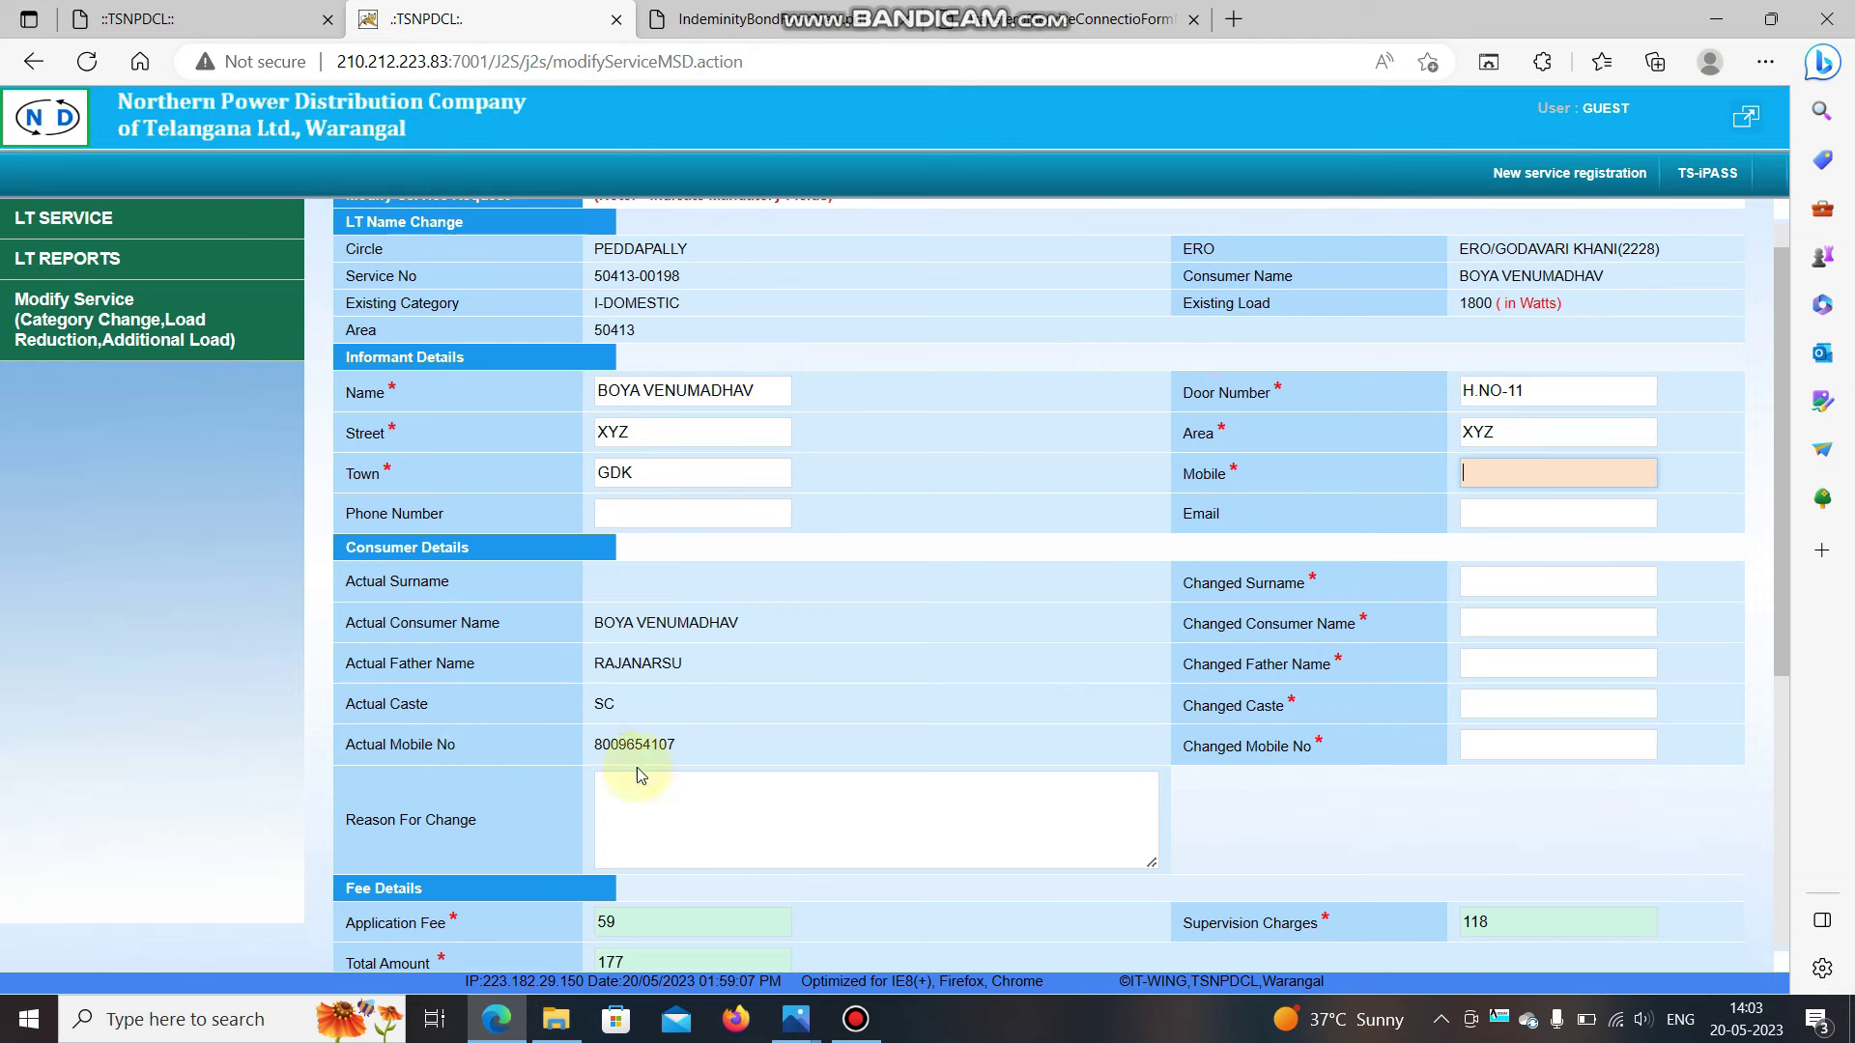
Enter the informant's mobile number and e-mail address.
{"action": "left_click", "coordinate": [1483, 465]}
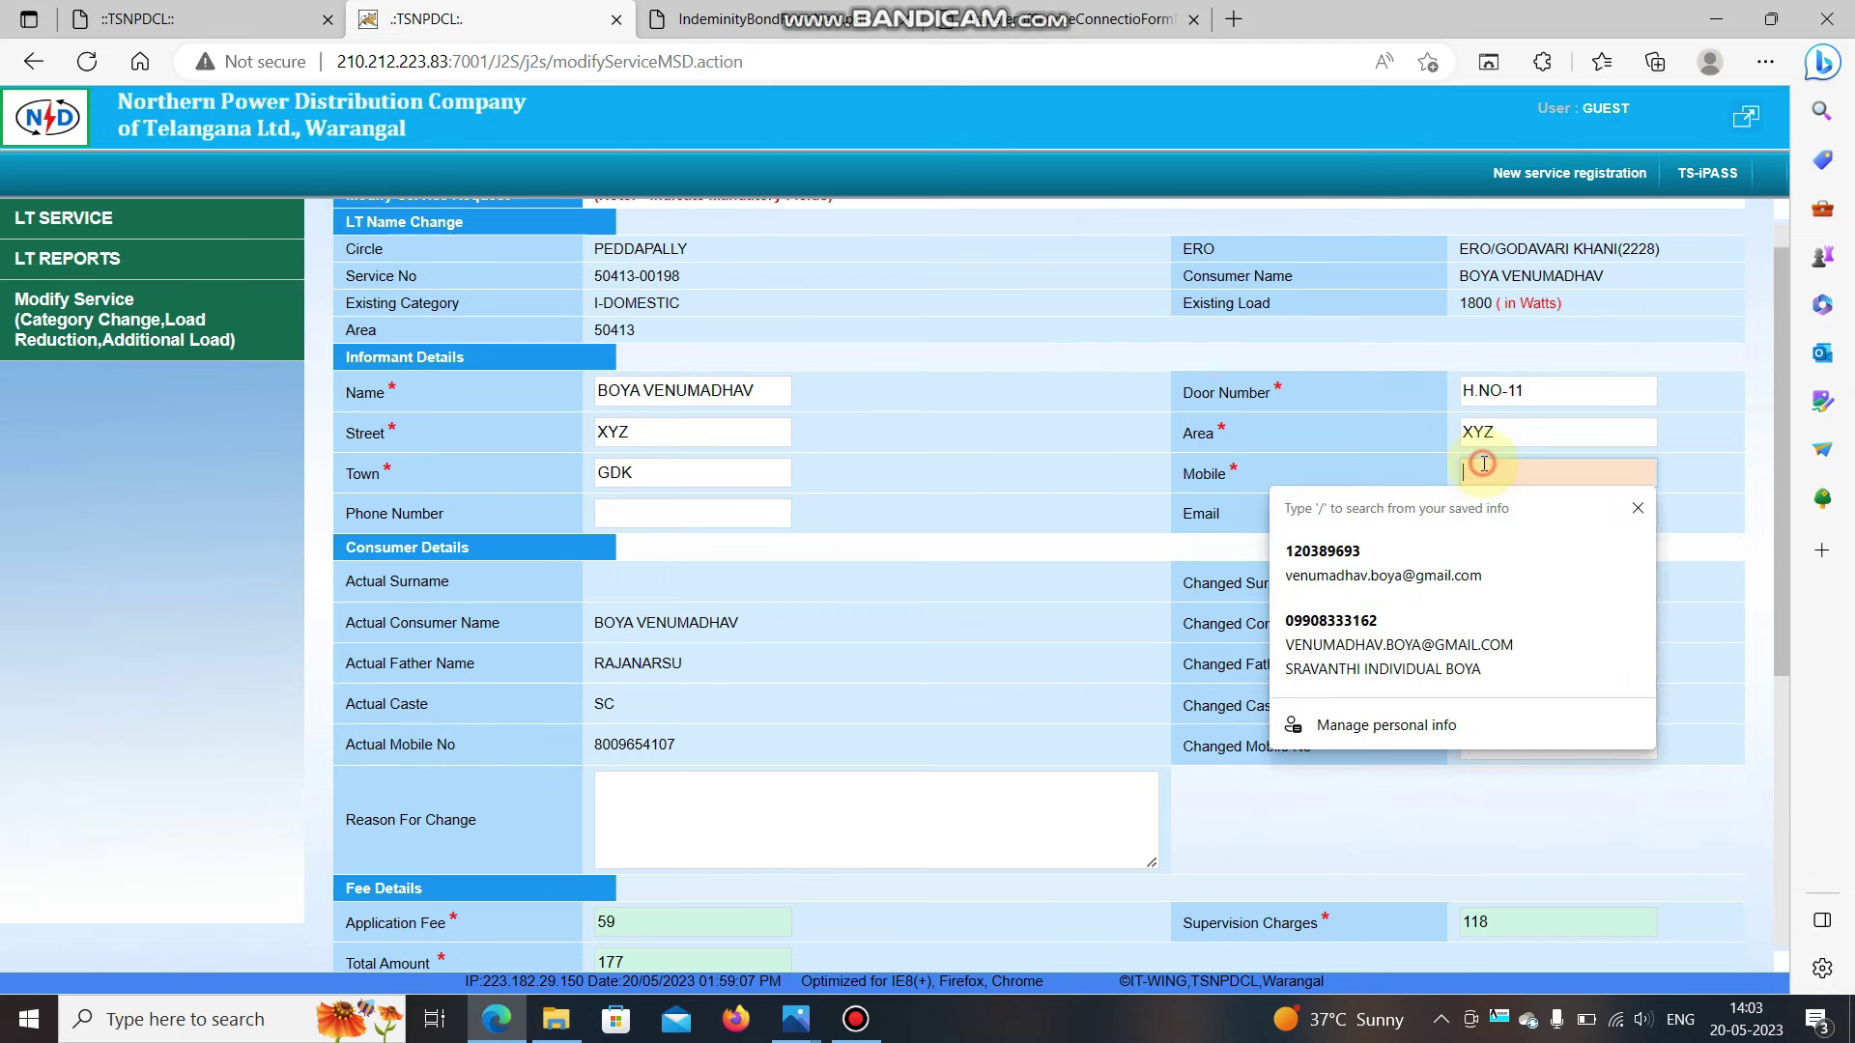
{"action": "left_click", "coordinate": [1483, 465]}
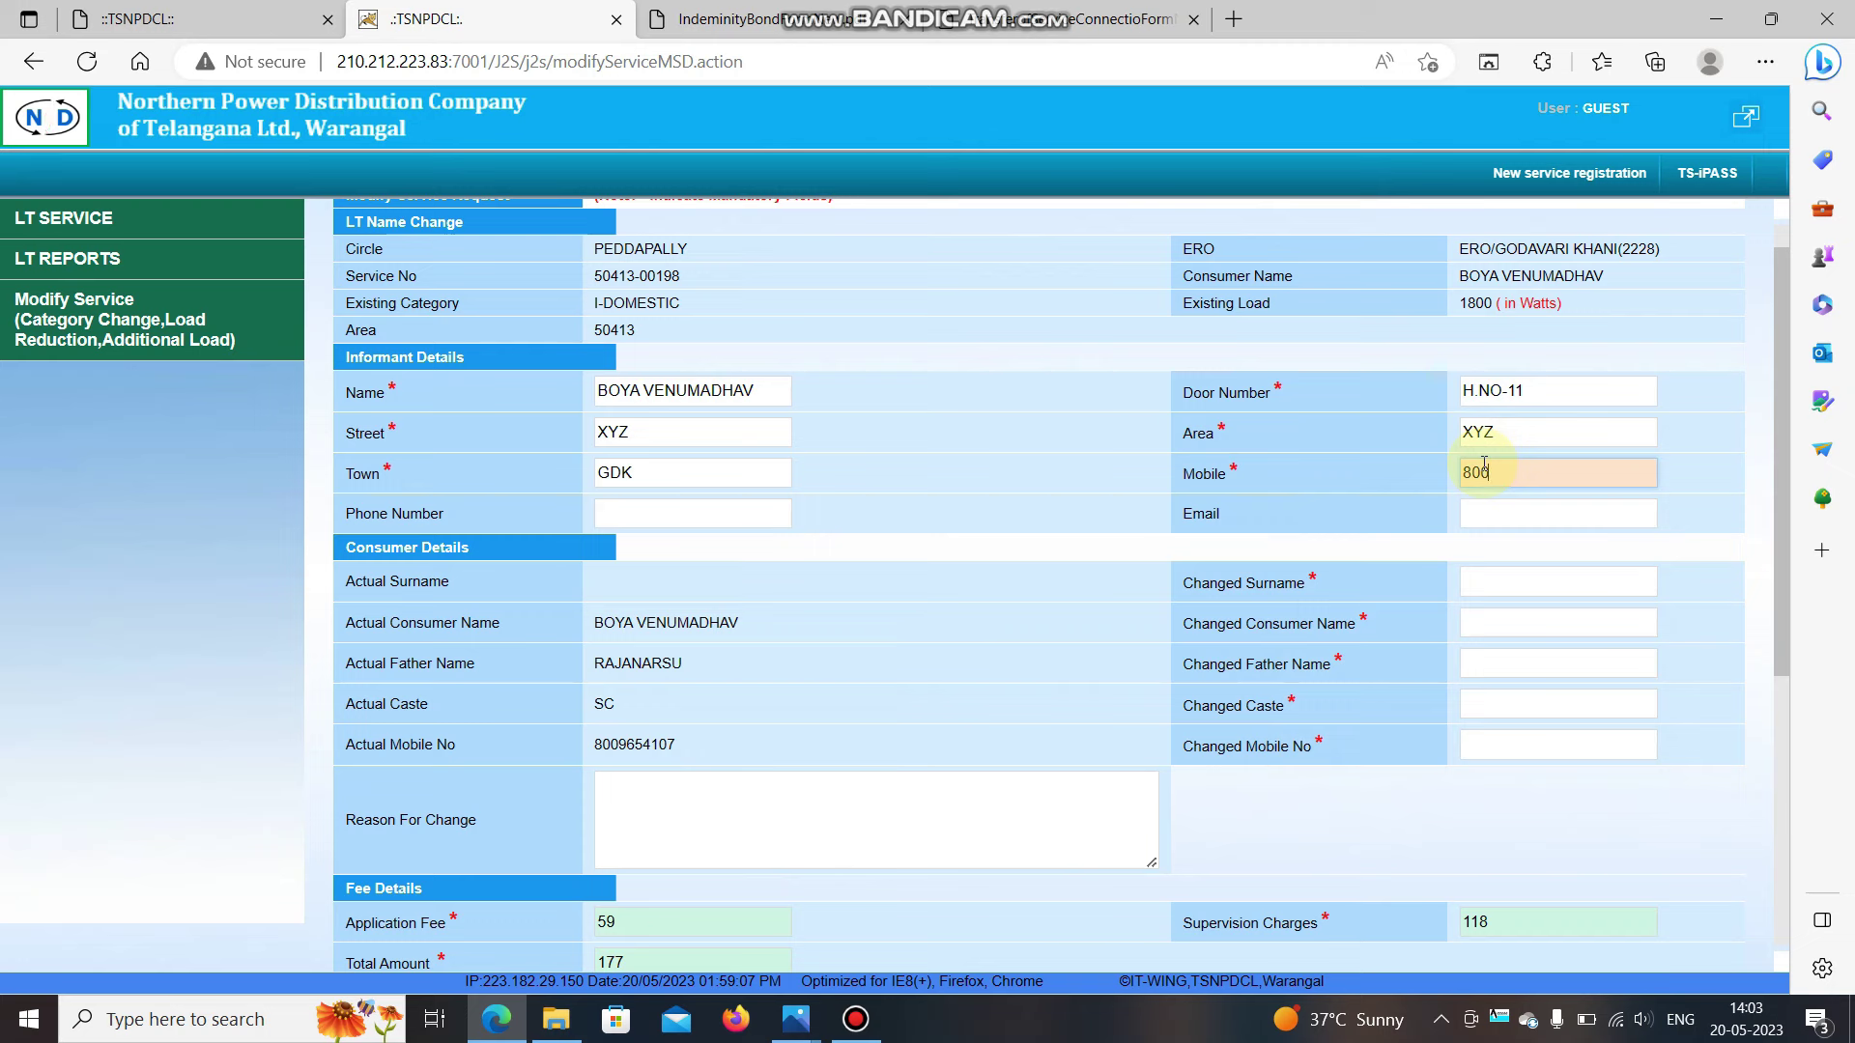
{"action": "left_click", "coordinate": [769, 515]}
{"action": "key", "text": "Tab"}
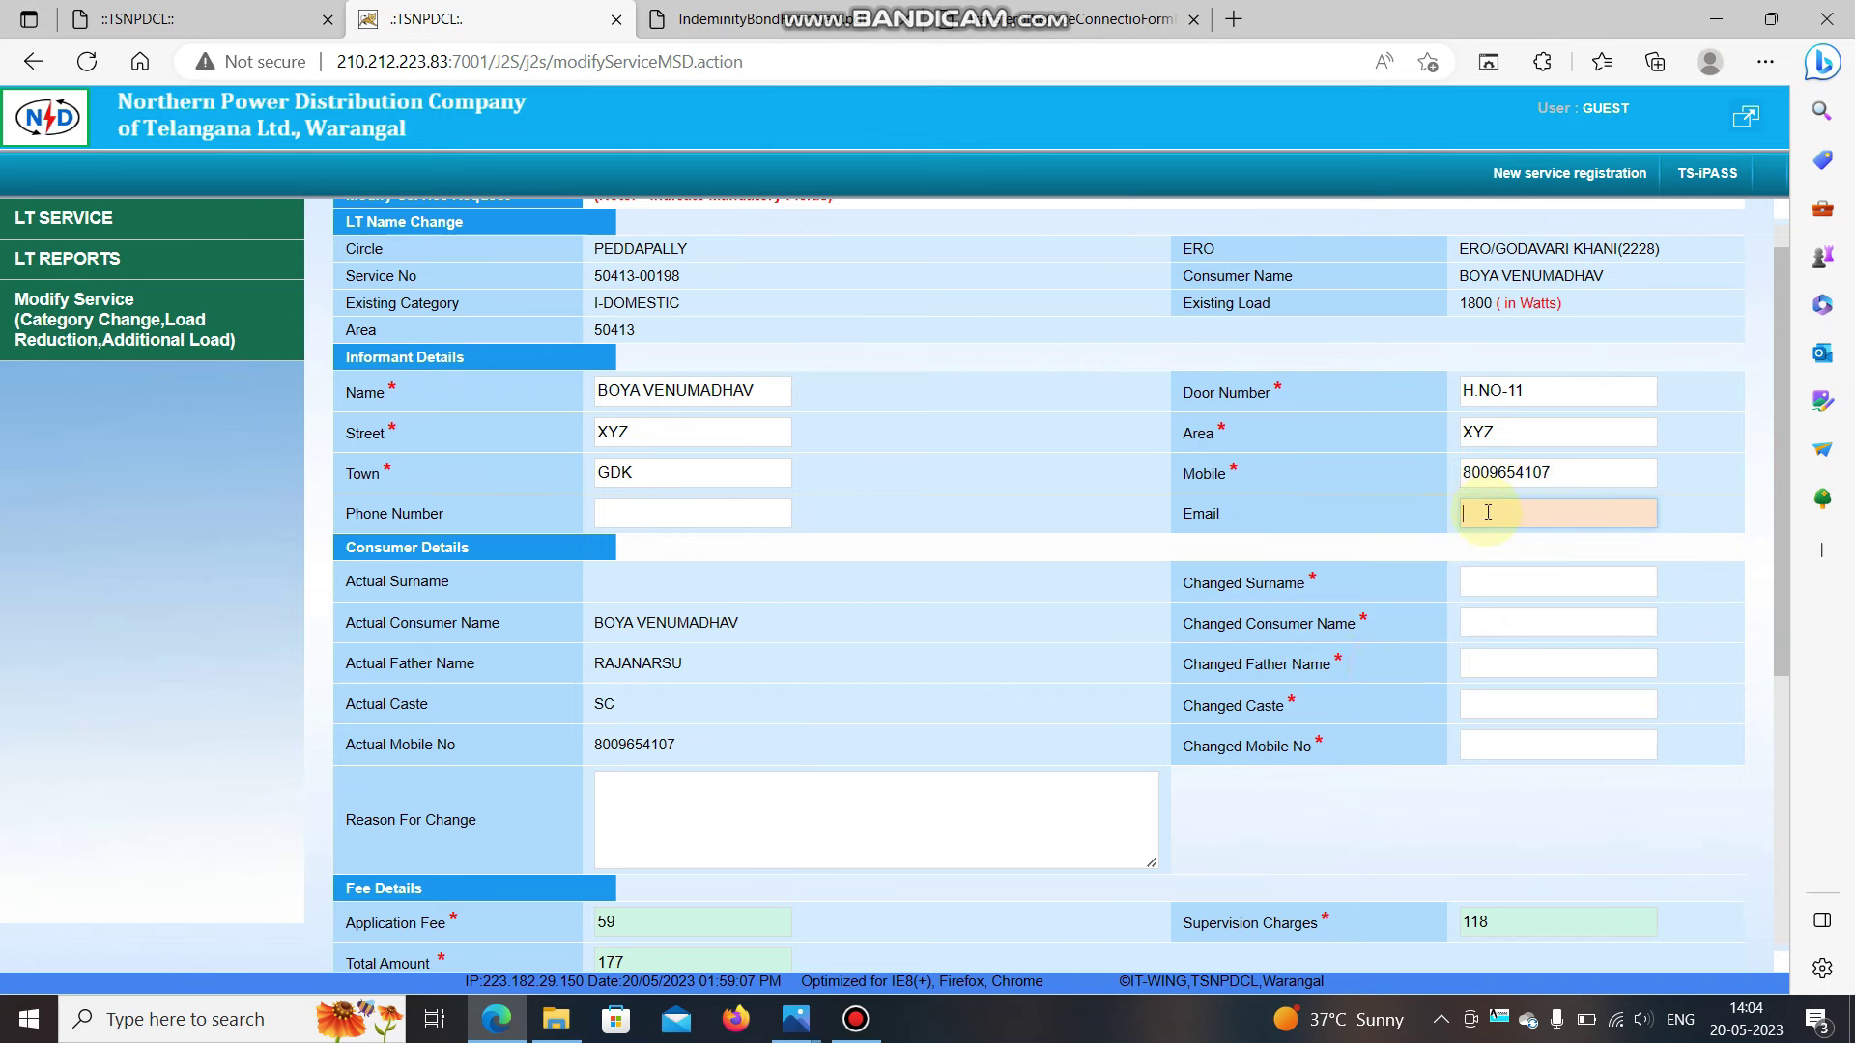
{"action": "type", "text": "XYZ@GMAIL.COM"}
{"action": "key", "text": "Tab"}
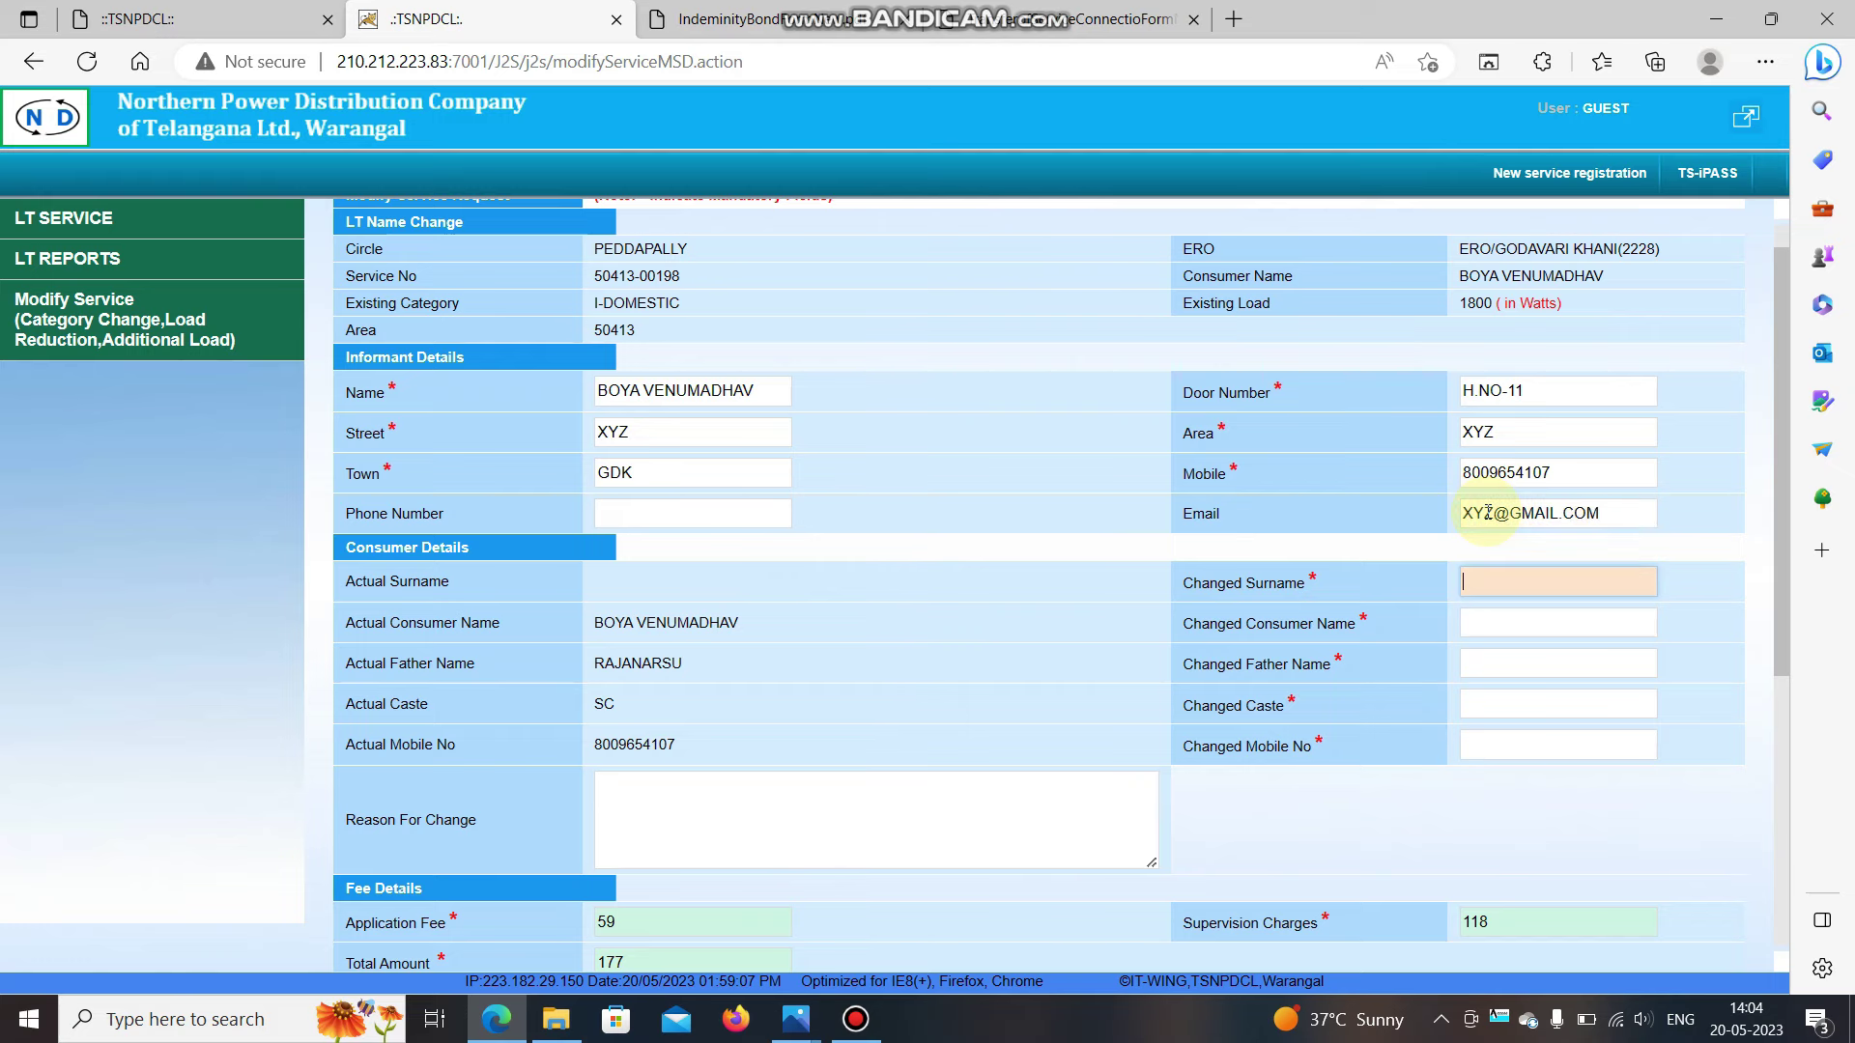
Enter the changed surname and changed consumer name.
{"action": "scroll", "coordinate": [657, 611], "scroll_direction": "down", "scroll_amount": 1}
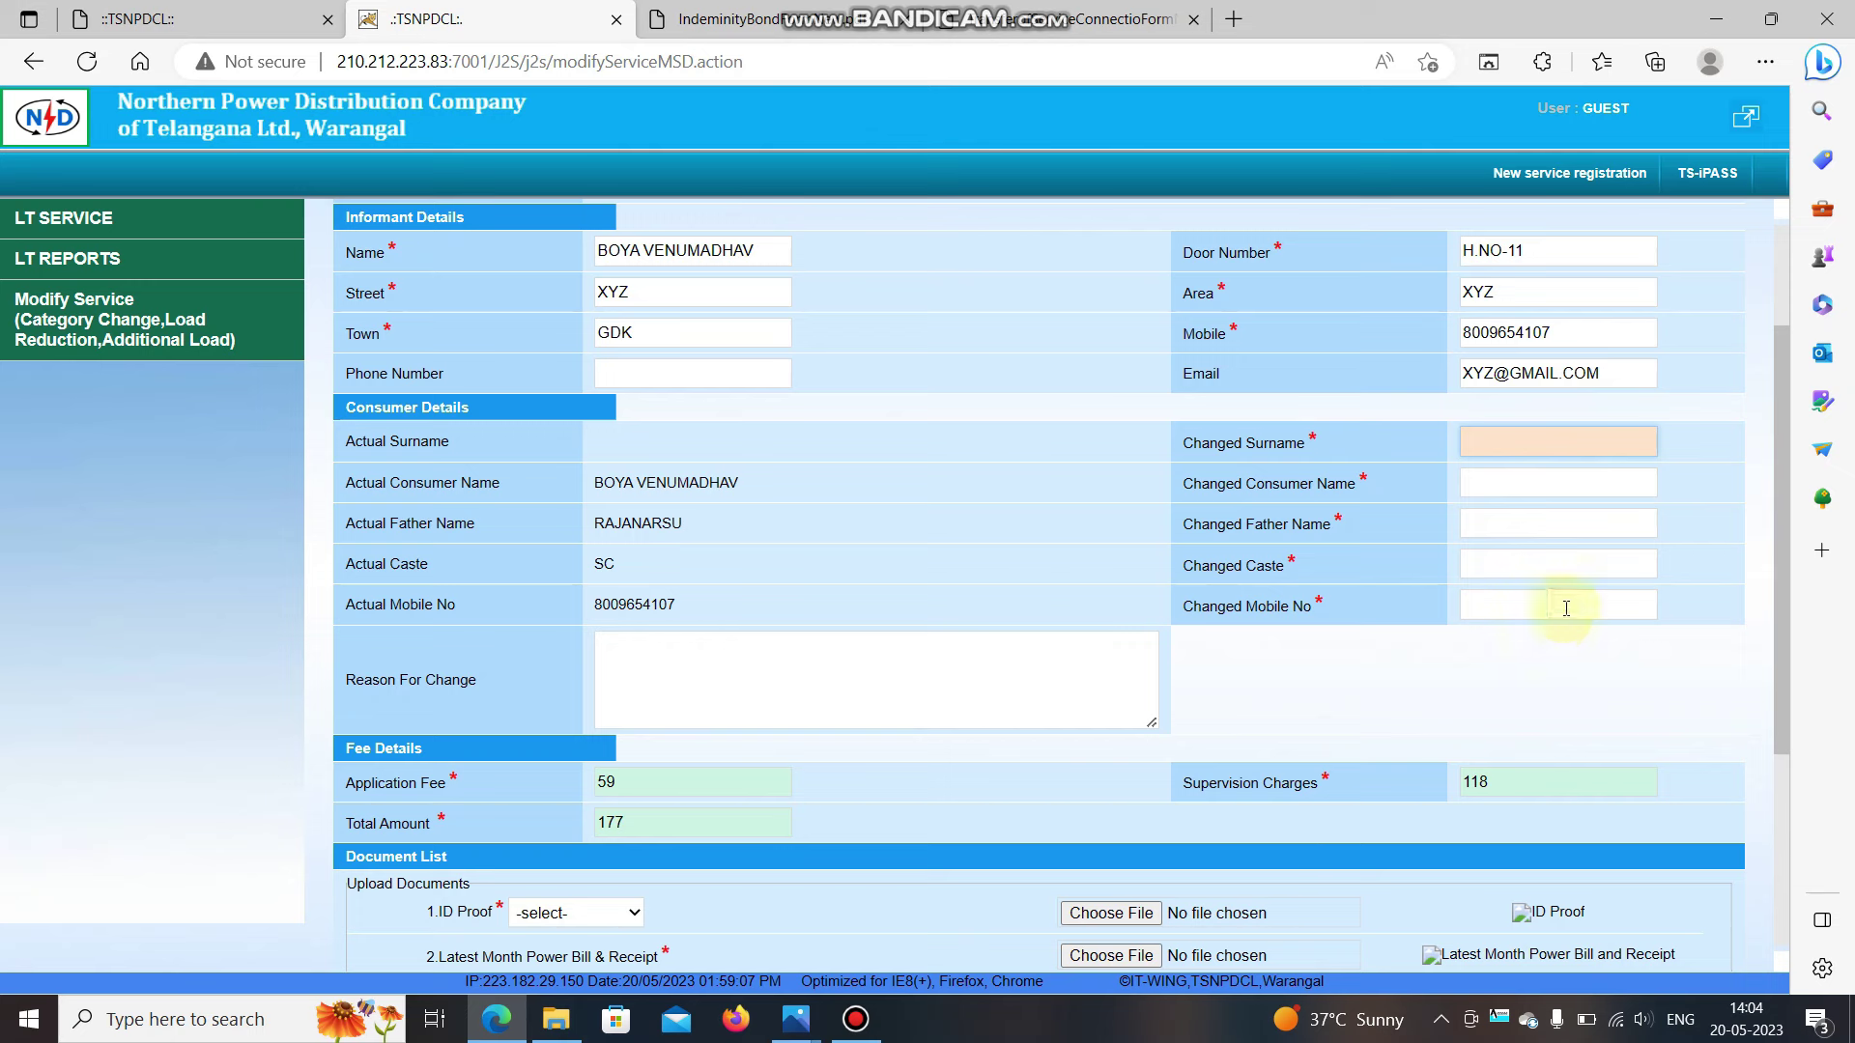
{"action": "left_click", "coordinate": [1512, 441]}
{"action": "left_click", "coordinate": [1499, 489]}
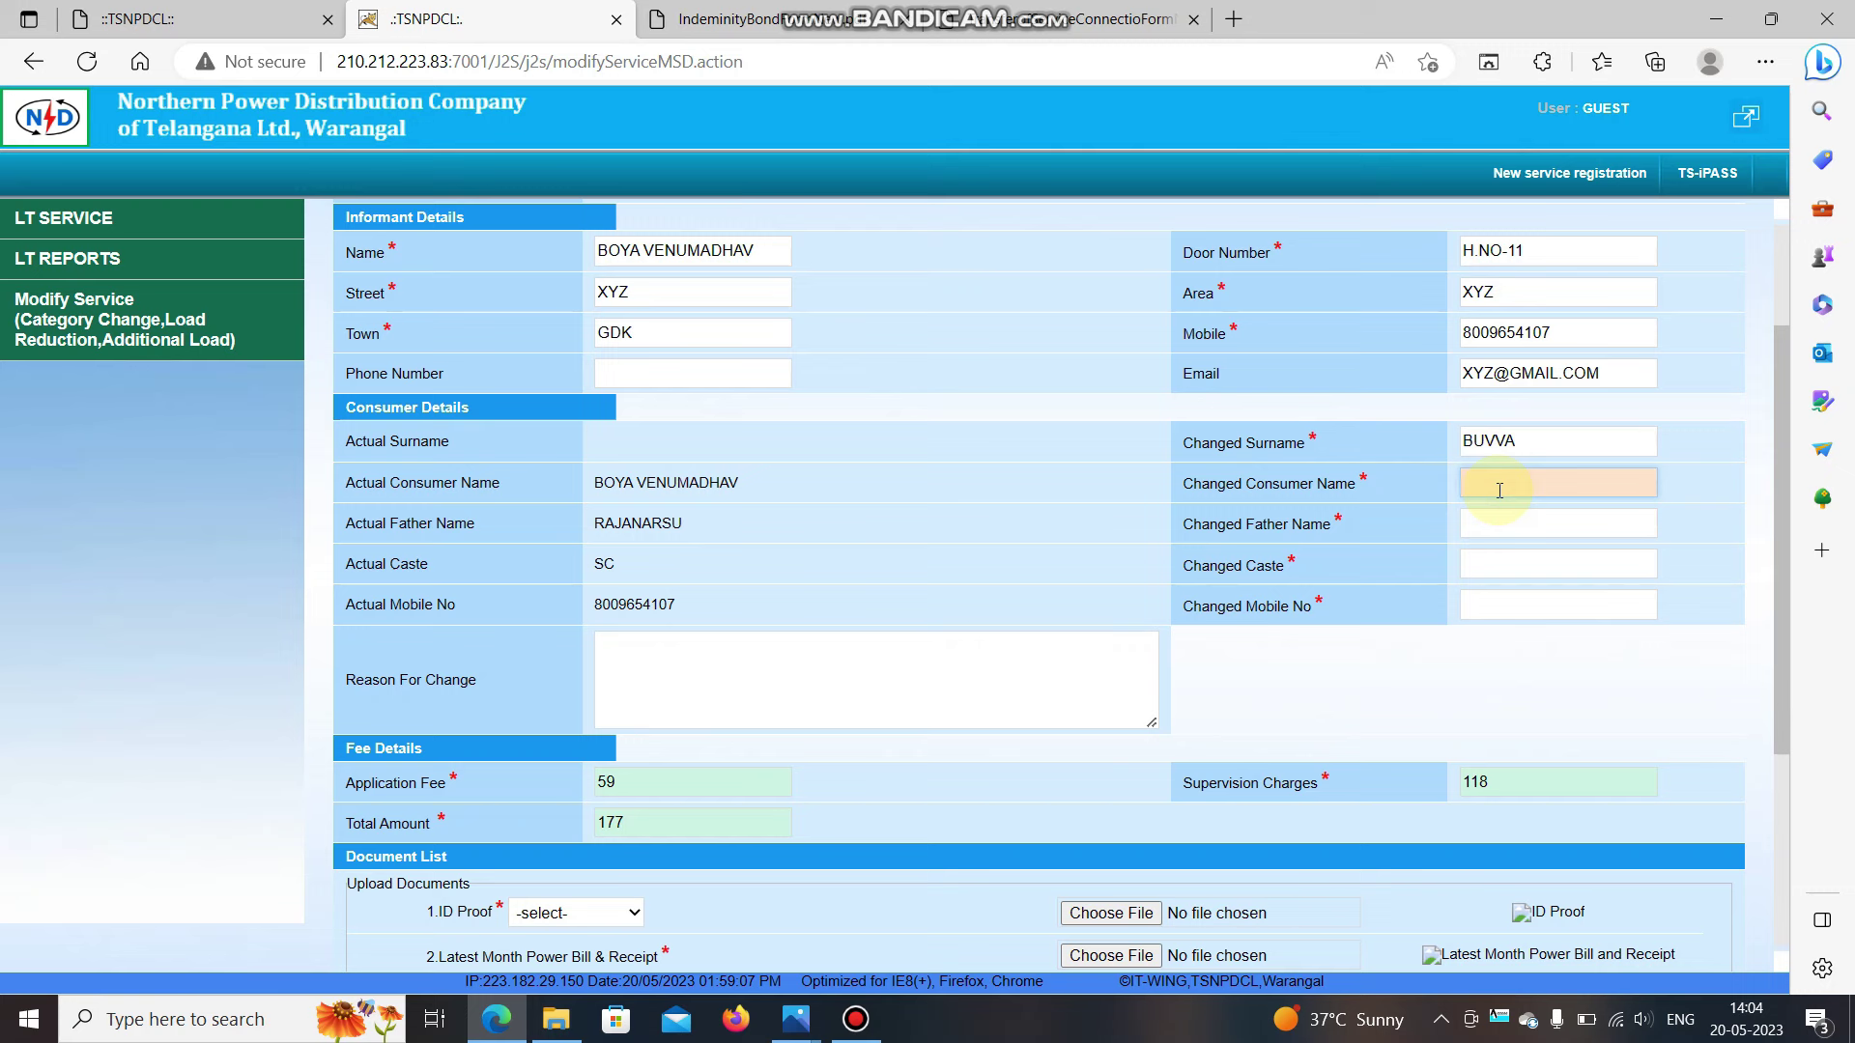
{"action": "left_click", "coordinate": [1520, 447]}
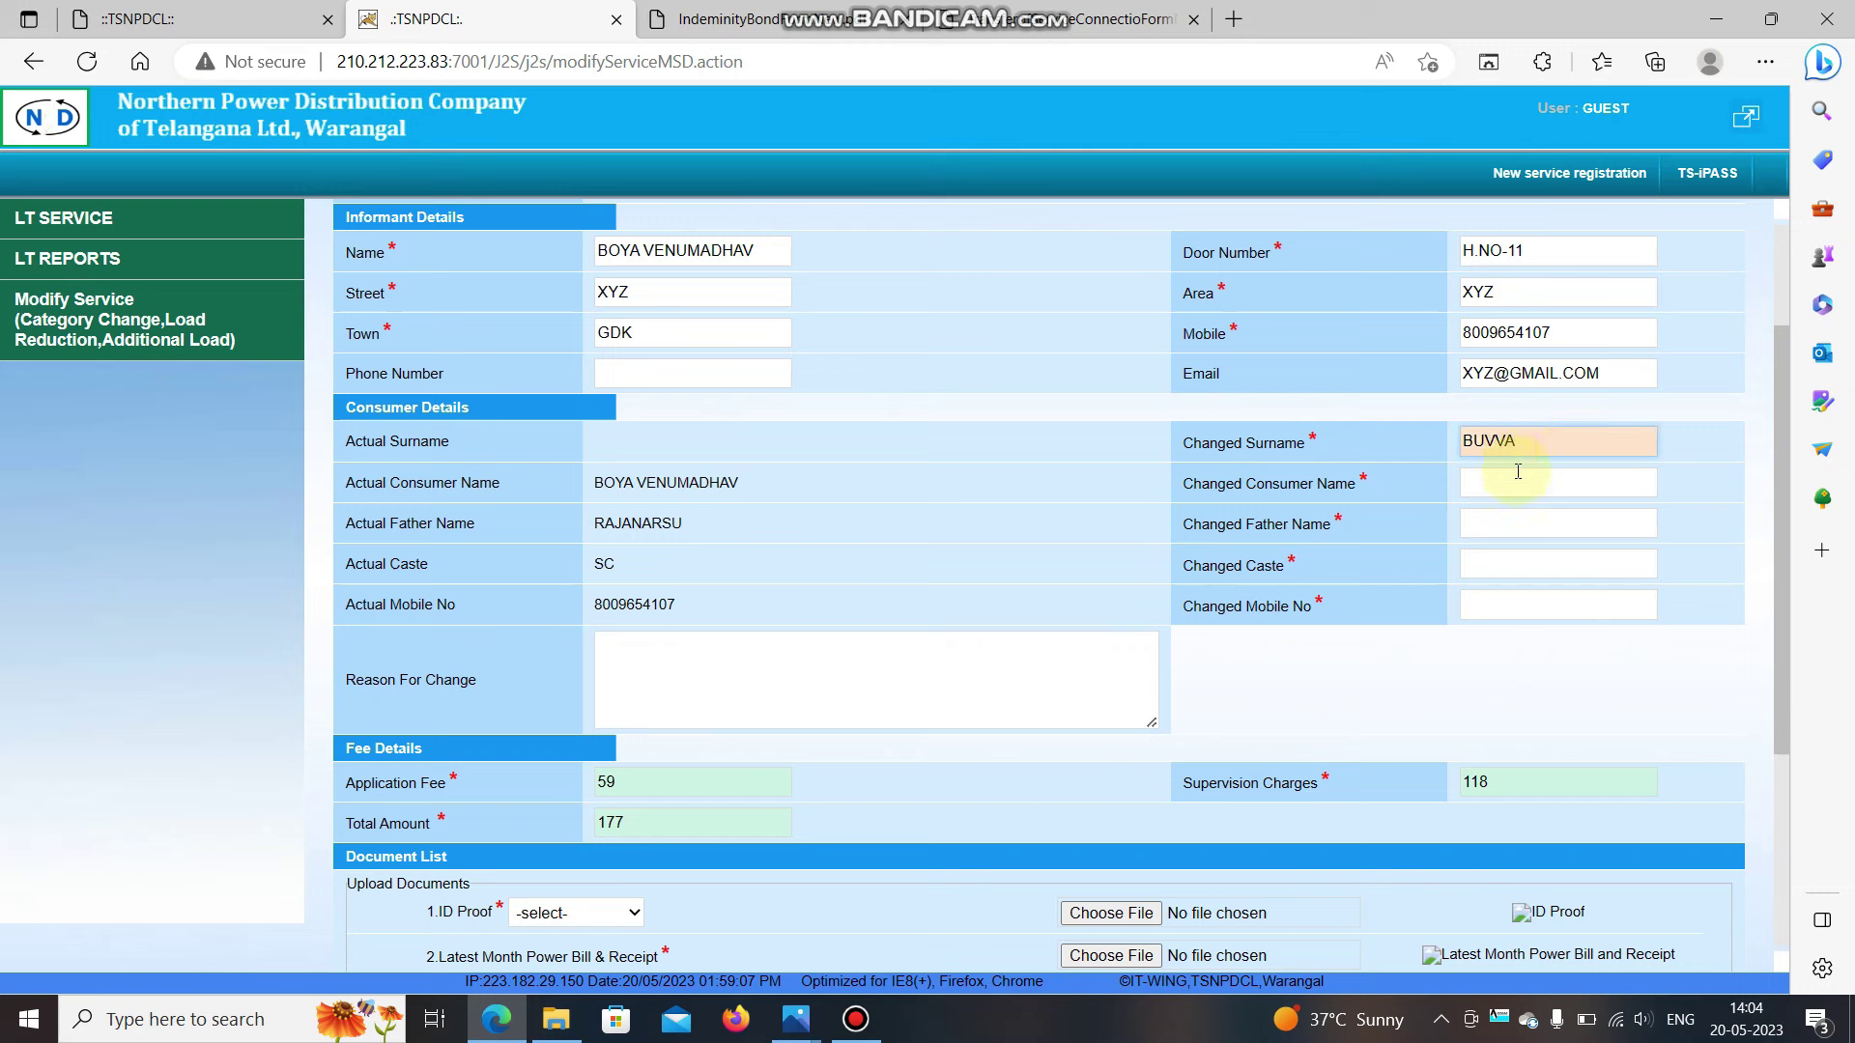
{"action": "left_click", "coordinate": [1518, 483]}
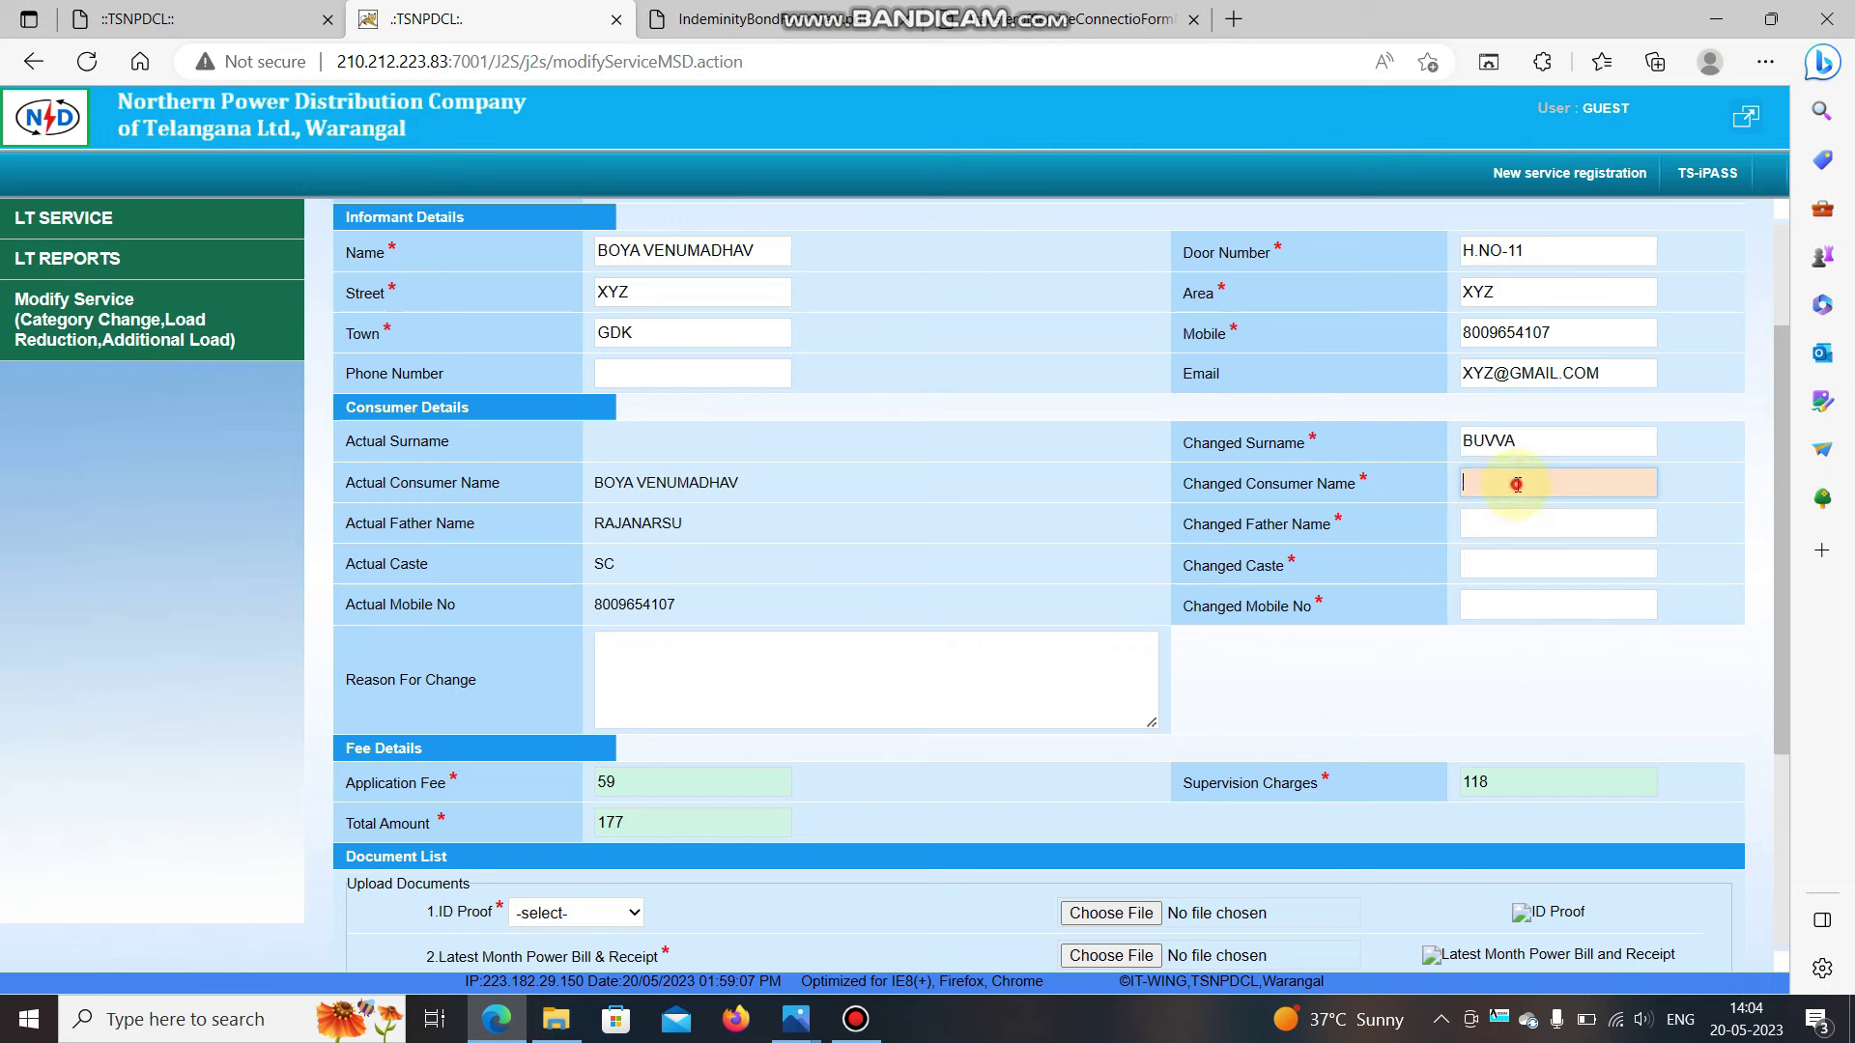
{"action": "scroll", "coordinate": [1518, 483], "scroll_direction": "down", "scroll_amount": 1}
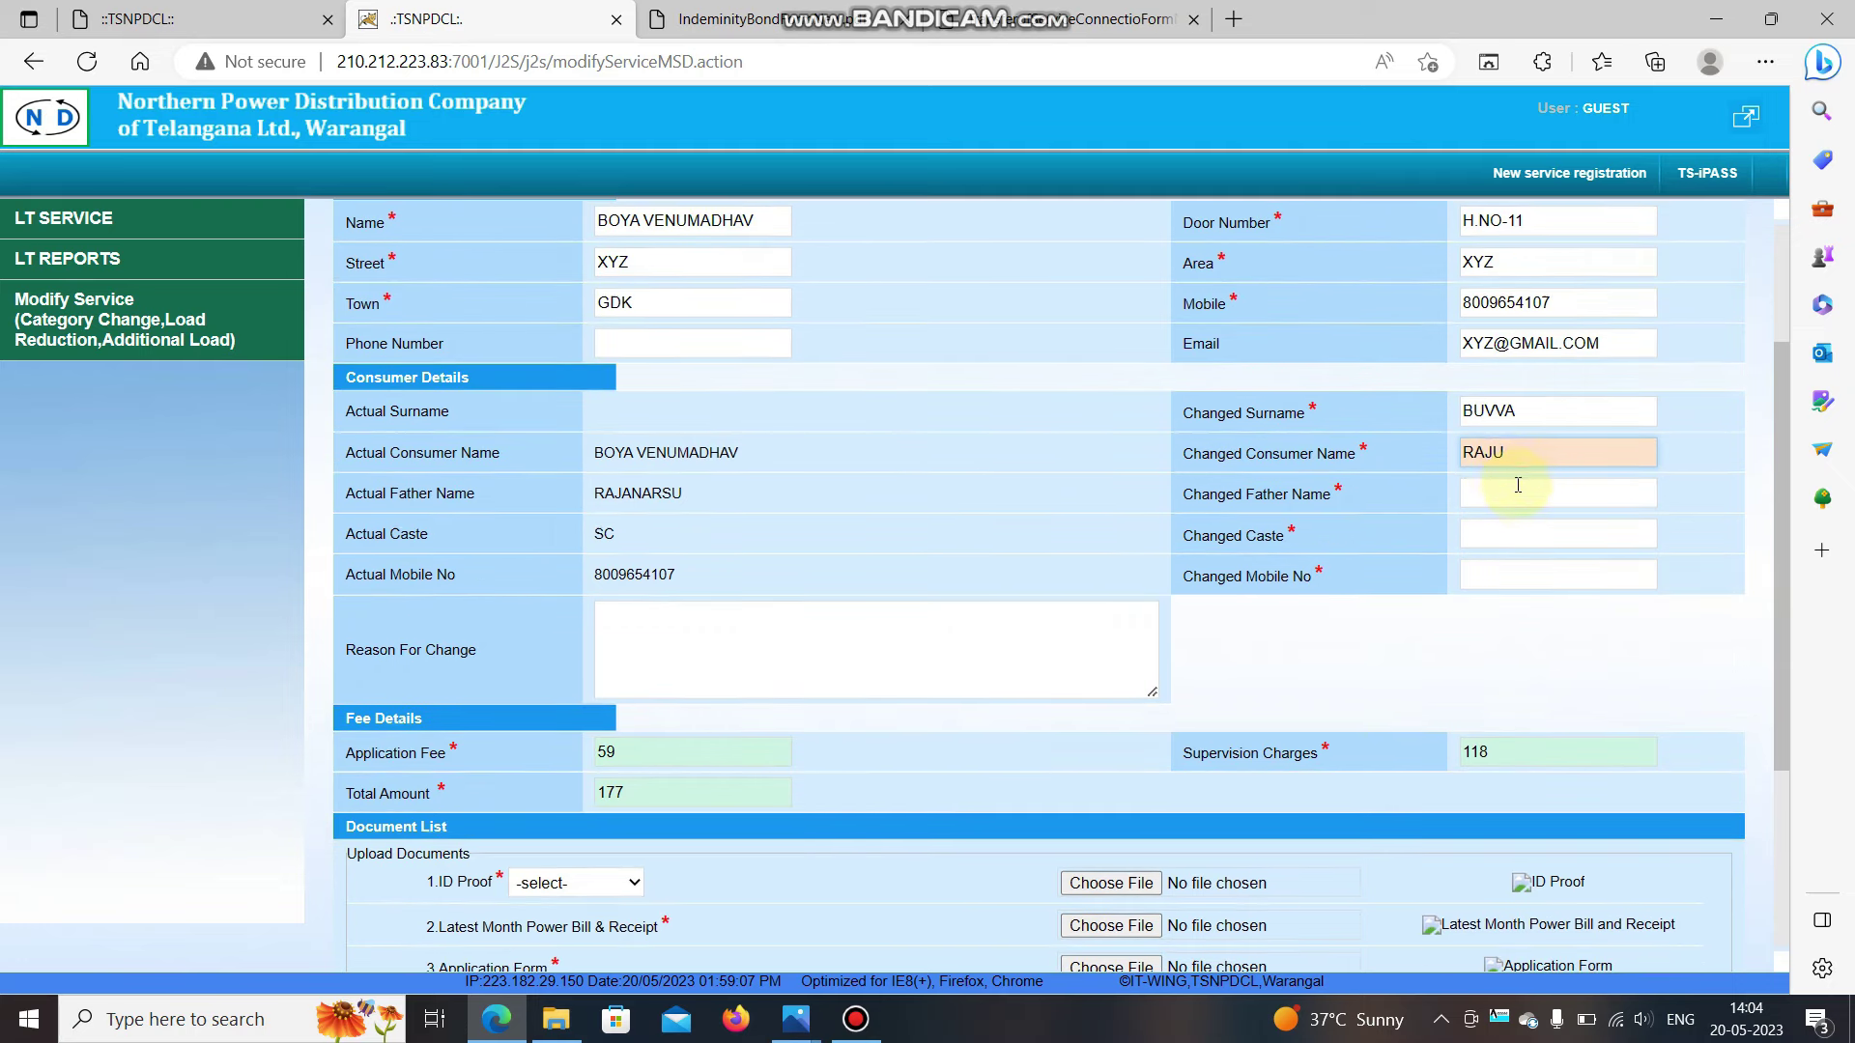
Enter the changed father's name, caste BC-A and the new mobile number.
{"action": "left_click", "coordinate": [1500, 496]}
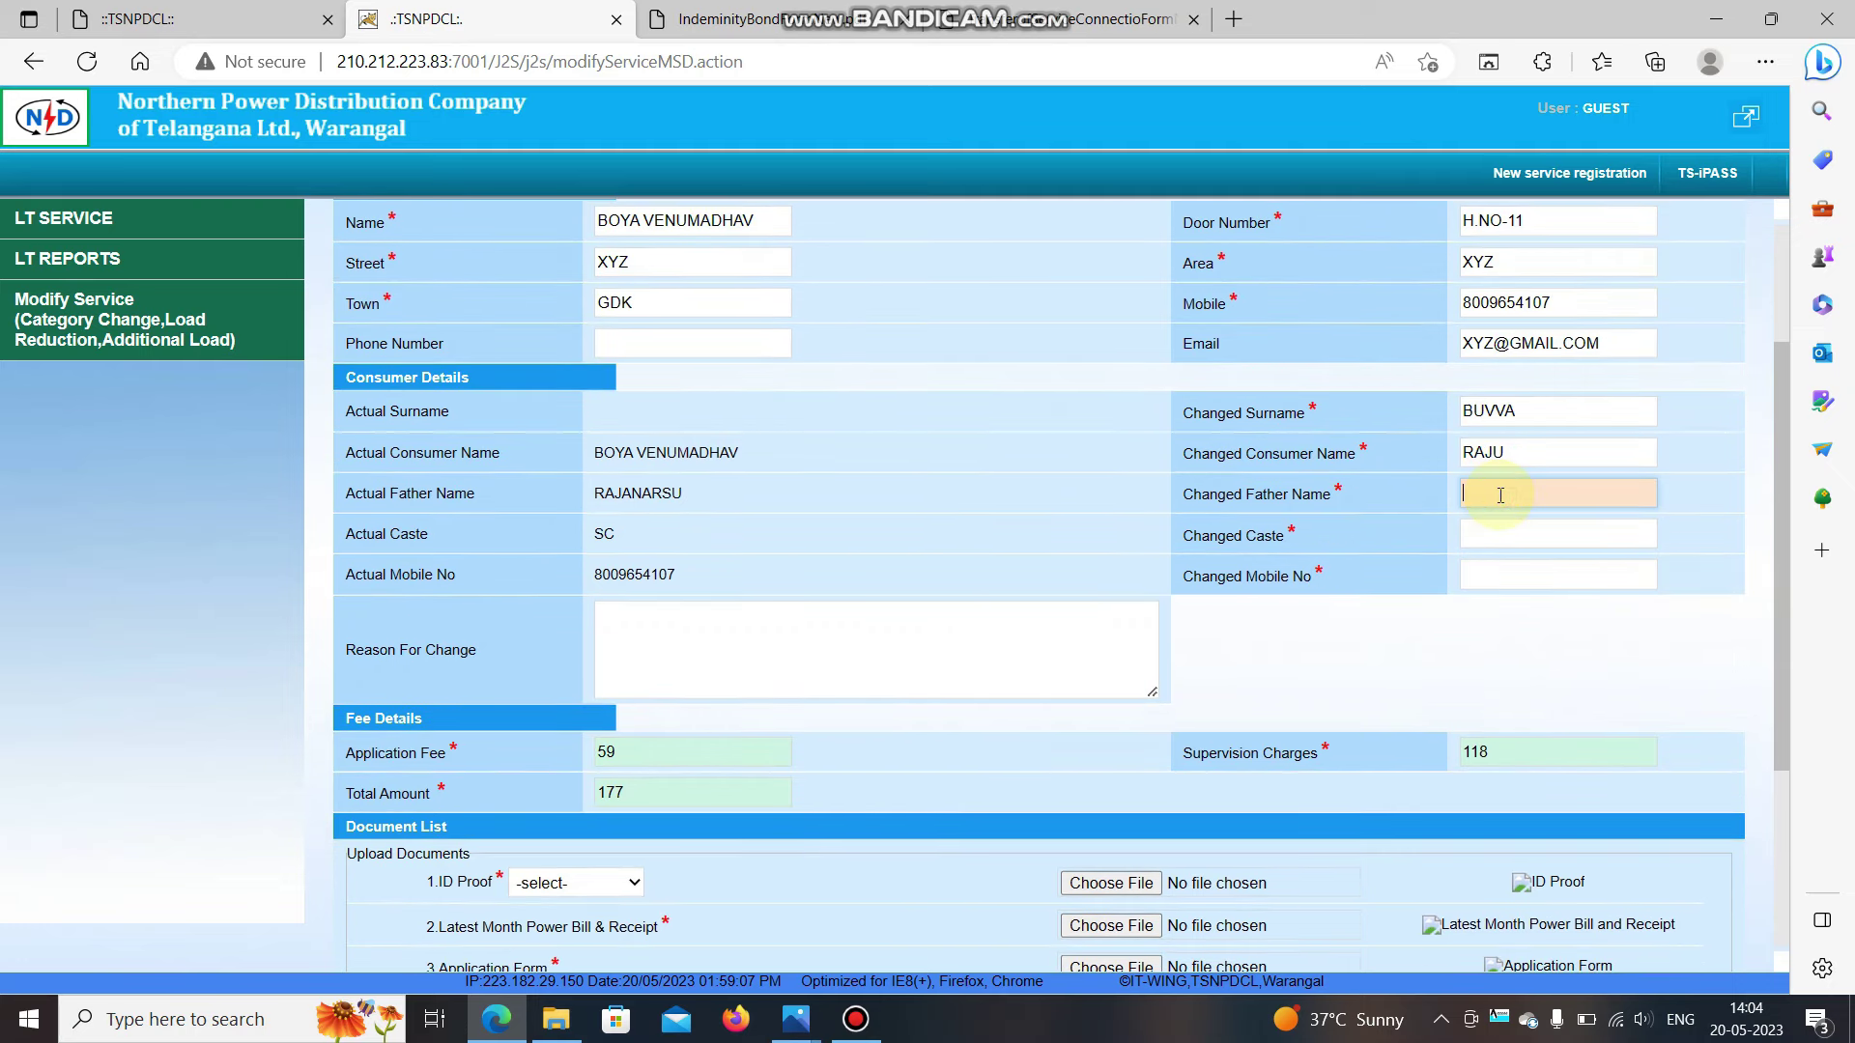
{"action": "type", "text": "MALLAI"}
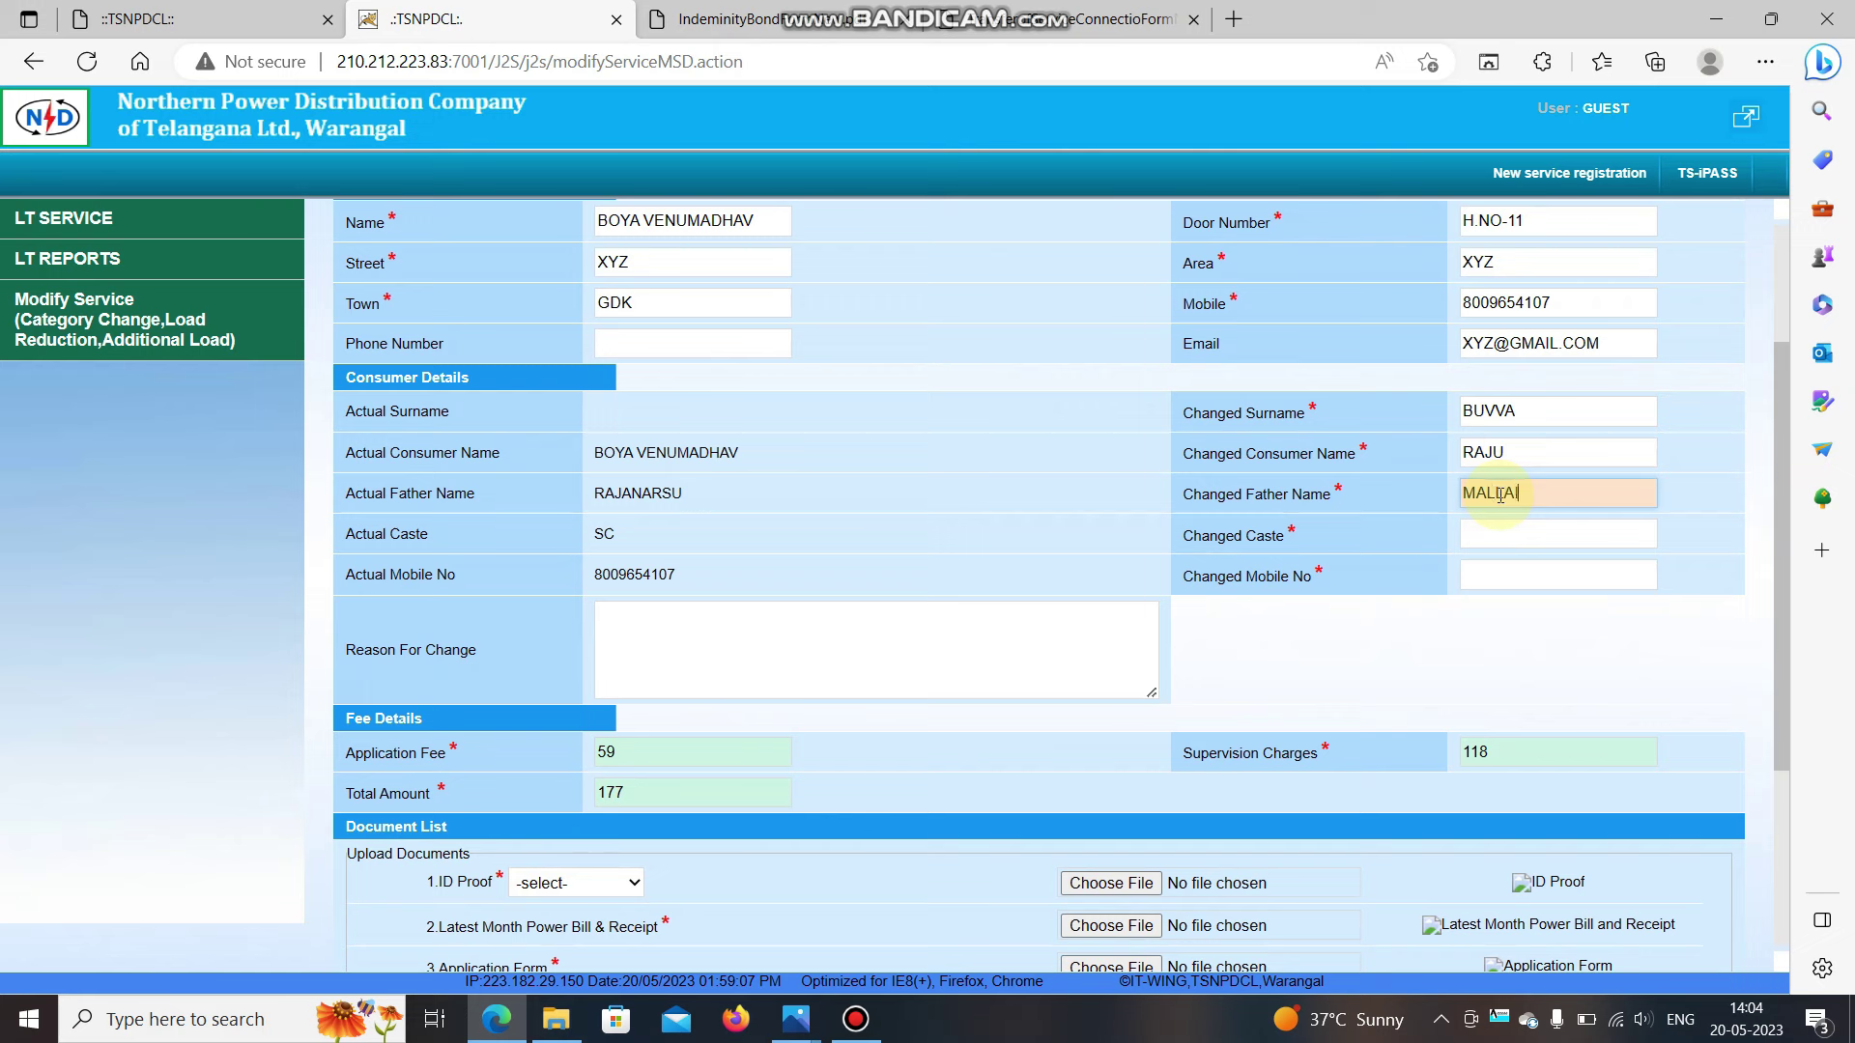
{"action": "type", "text": "AH"}
{"action": "key", "text": "Tab"}
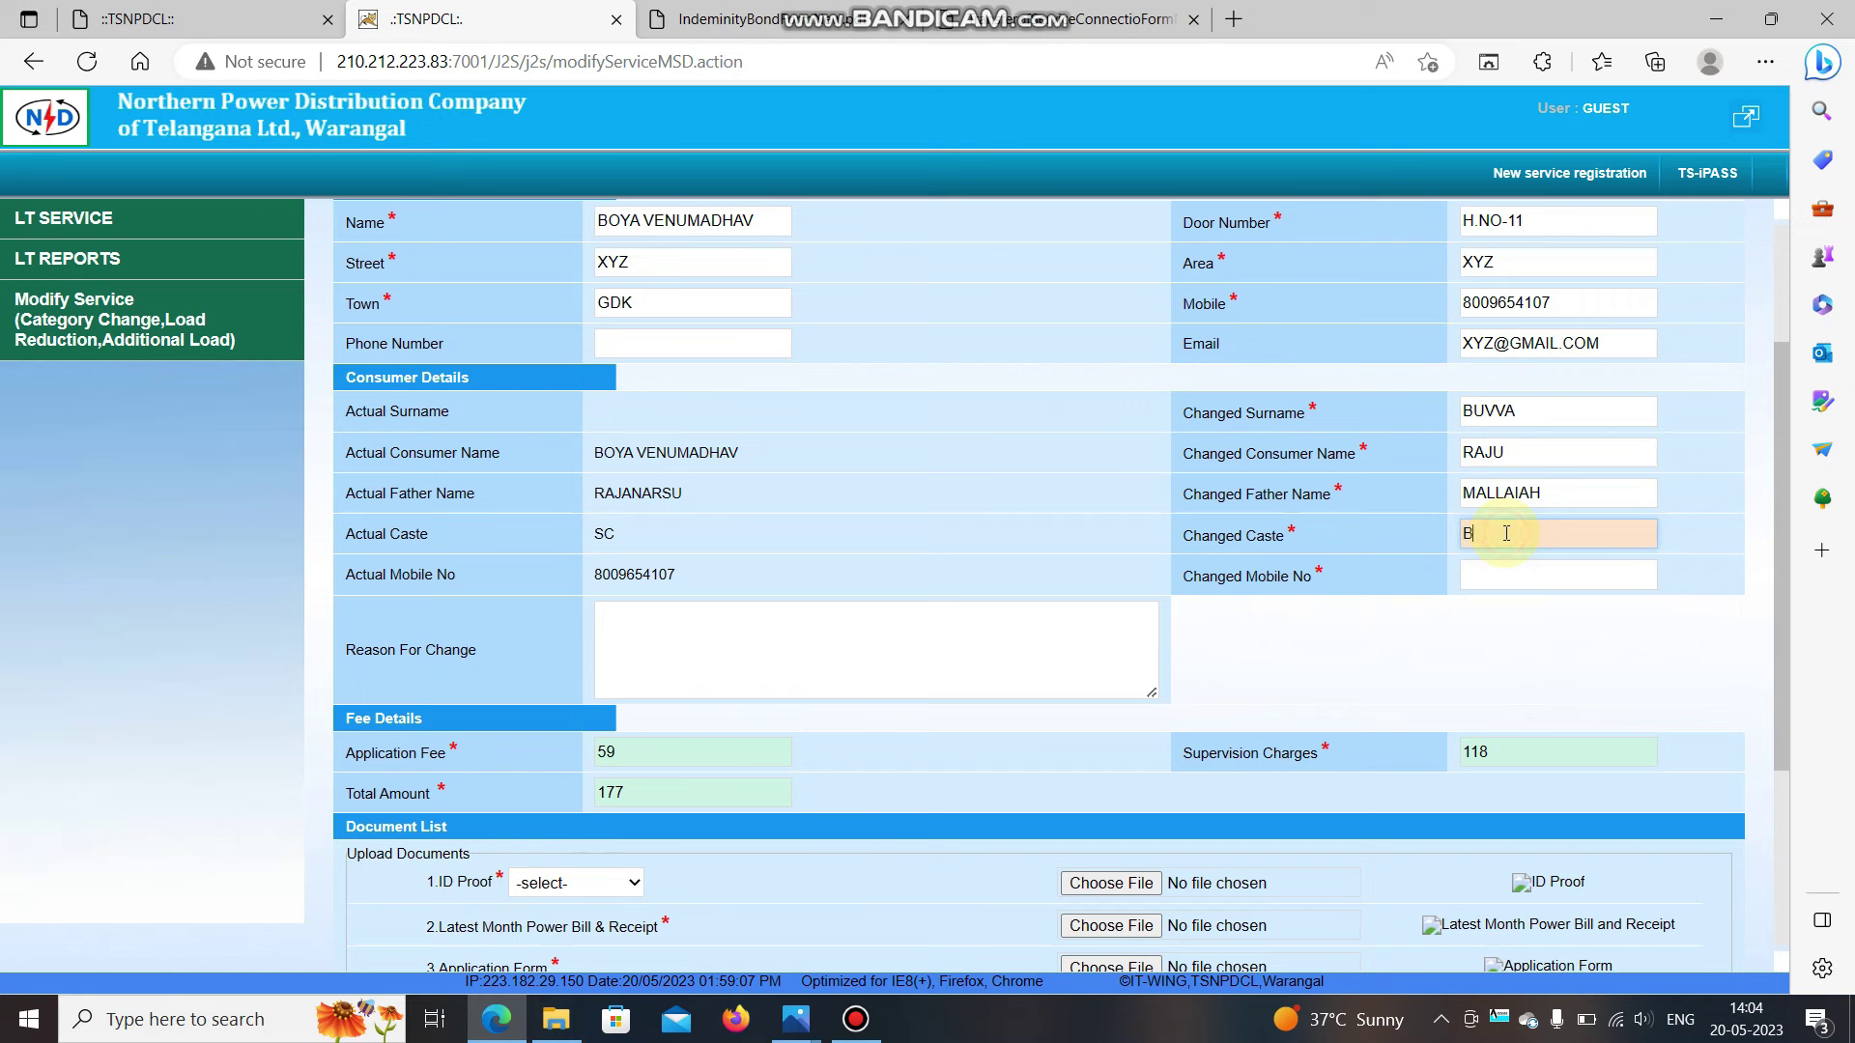
{"action": "key", "text": "Tab"}
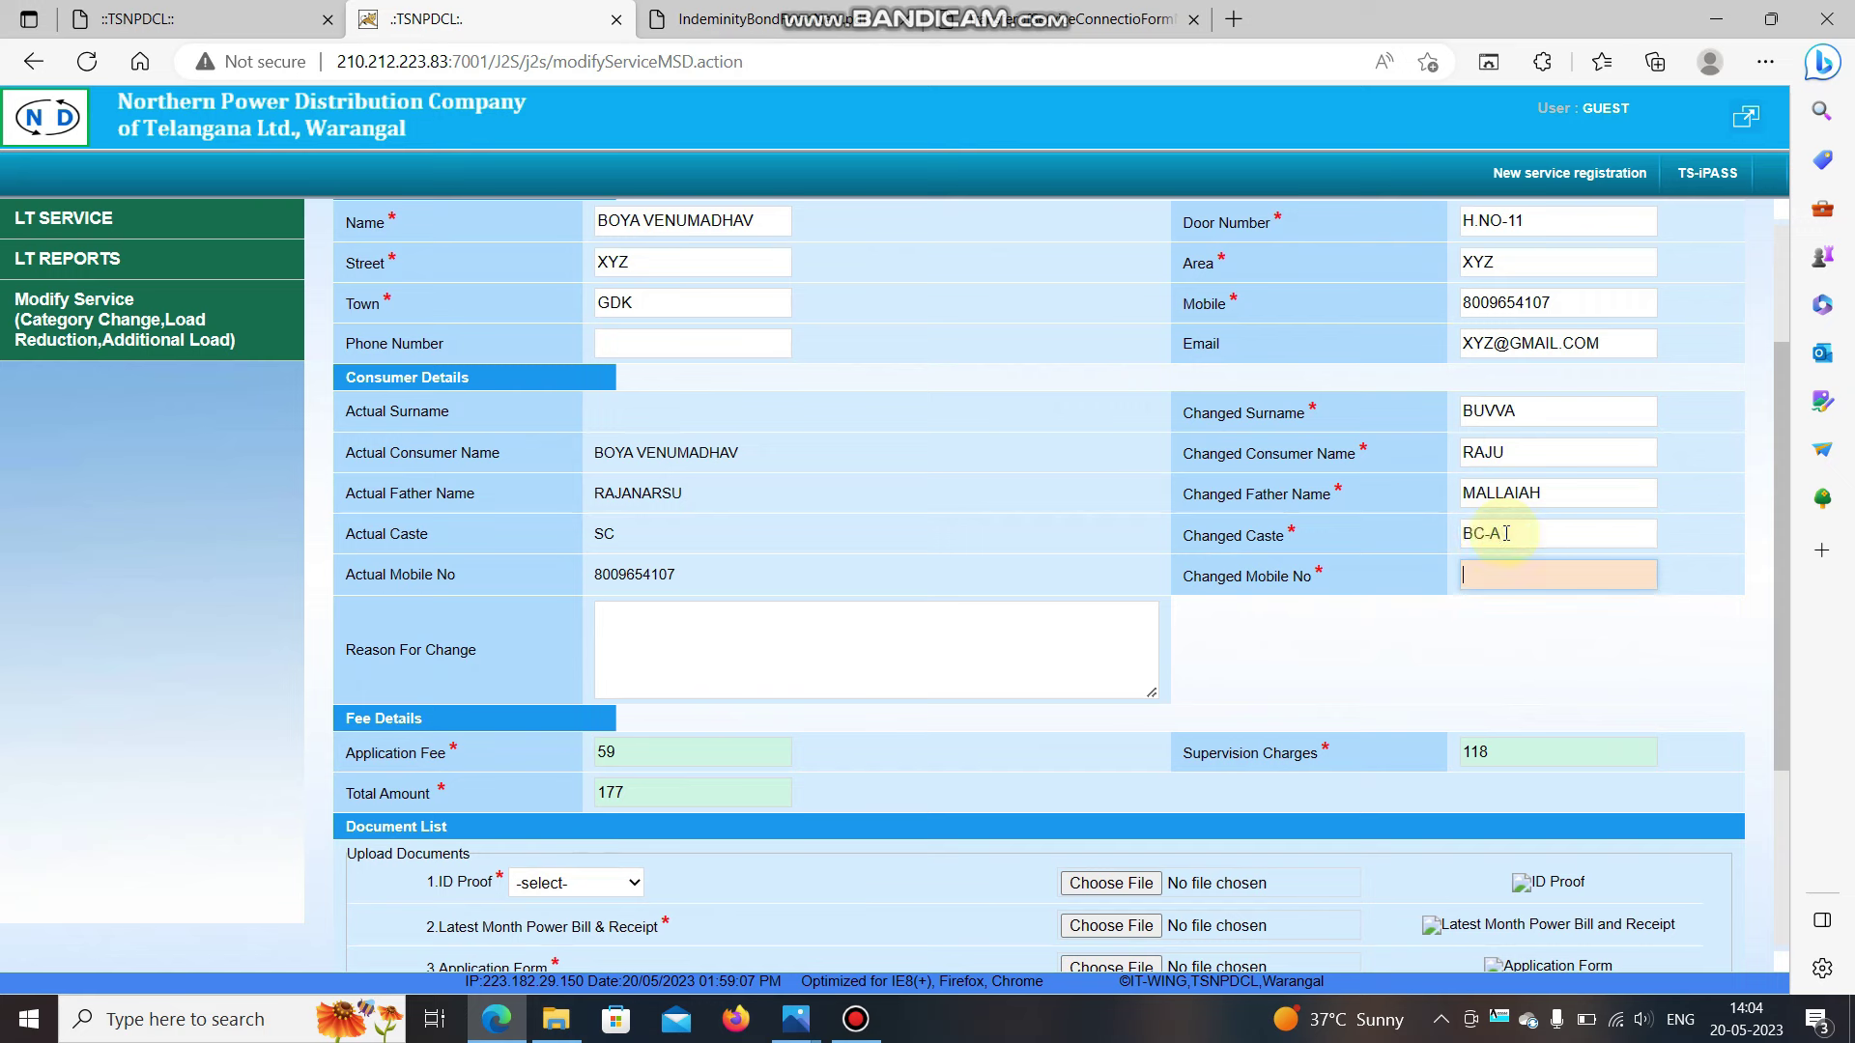
{"action": "type", "text": "99999999"}
Move into the Reason For Change field below the consumer details.
{"action": "left_click", "coordinate": [1033, 656]}
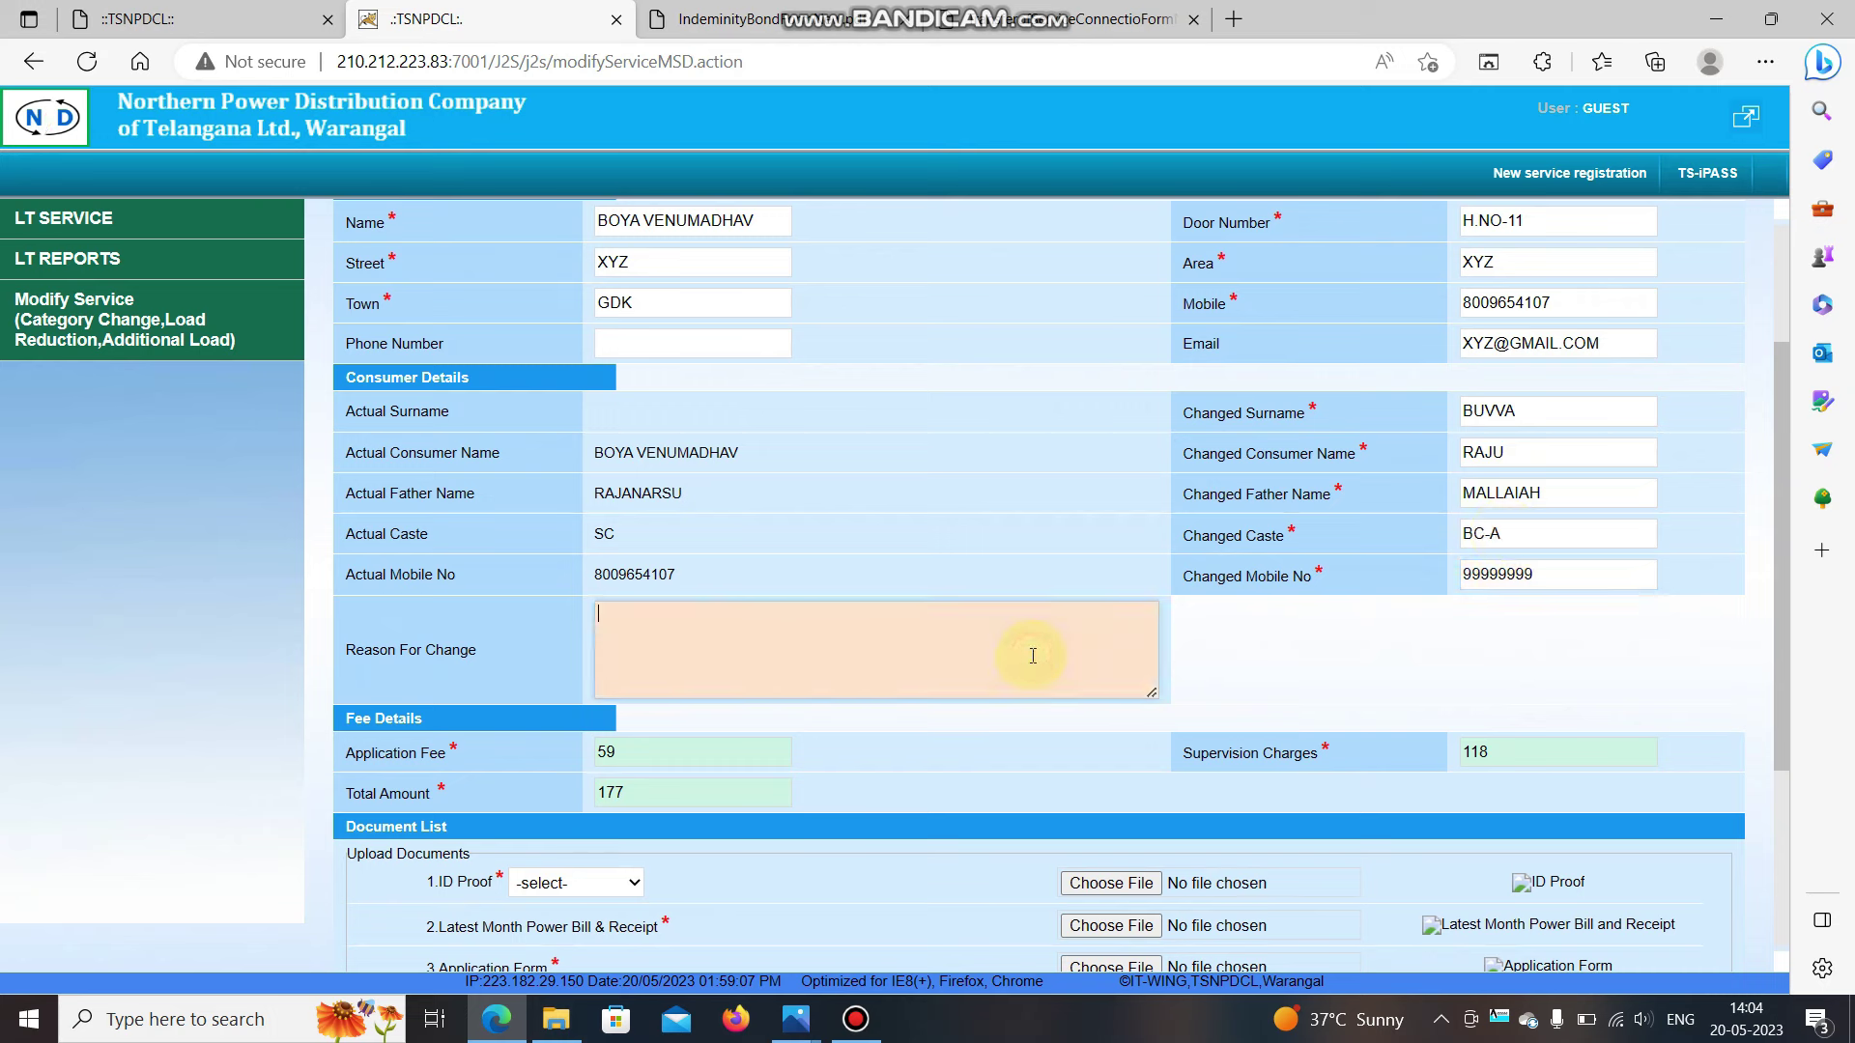
{"action": "scroll", "coordinate": [672, 643], "scroll_direction": "down", "scroll_amount": 1}
{"action": "left_click", "coordinate": [667, 616]}
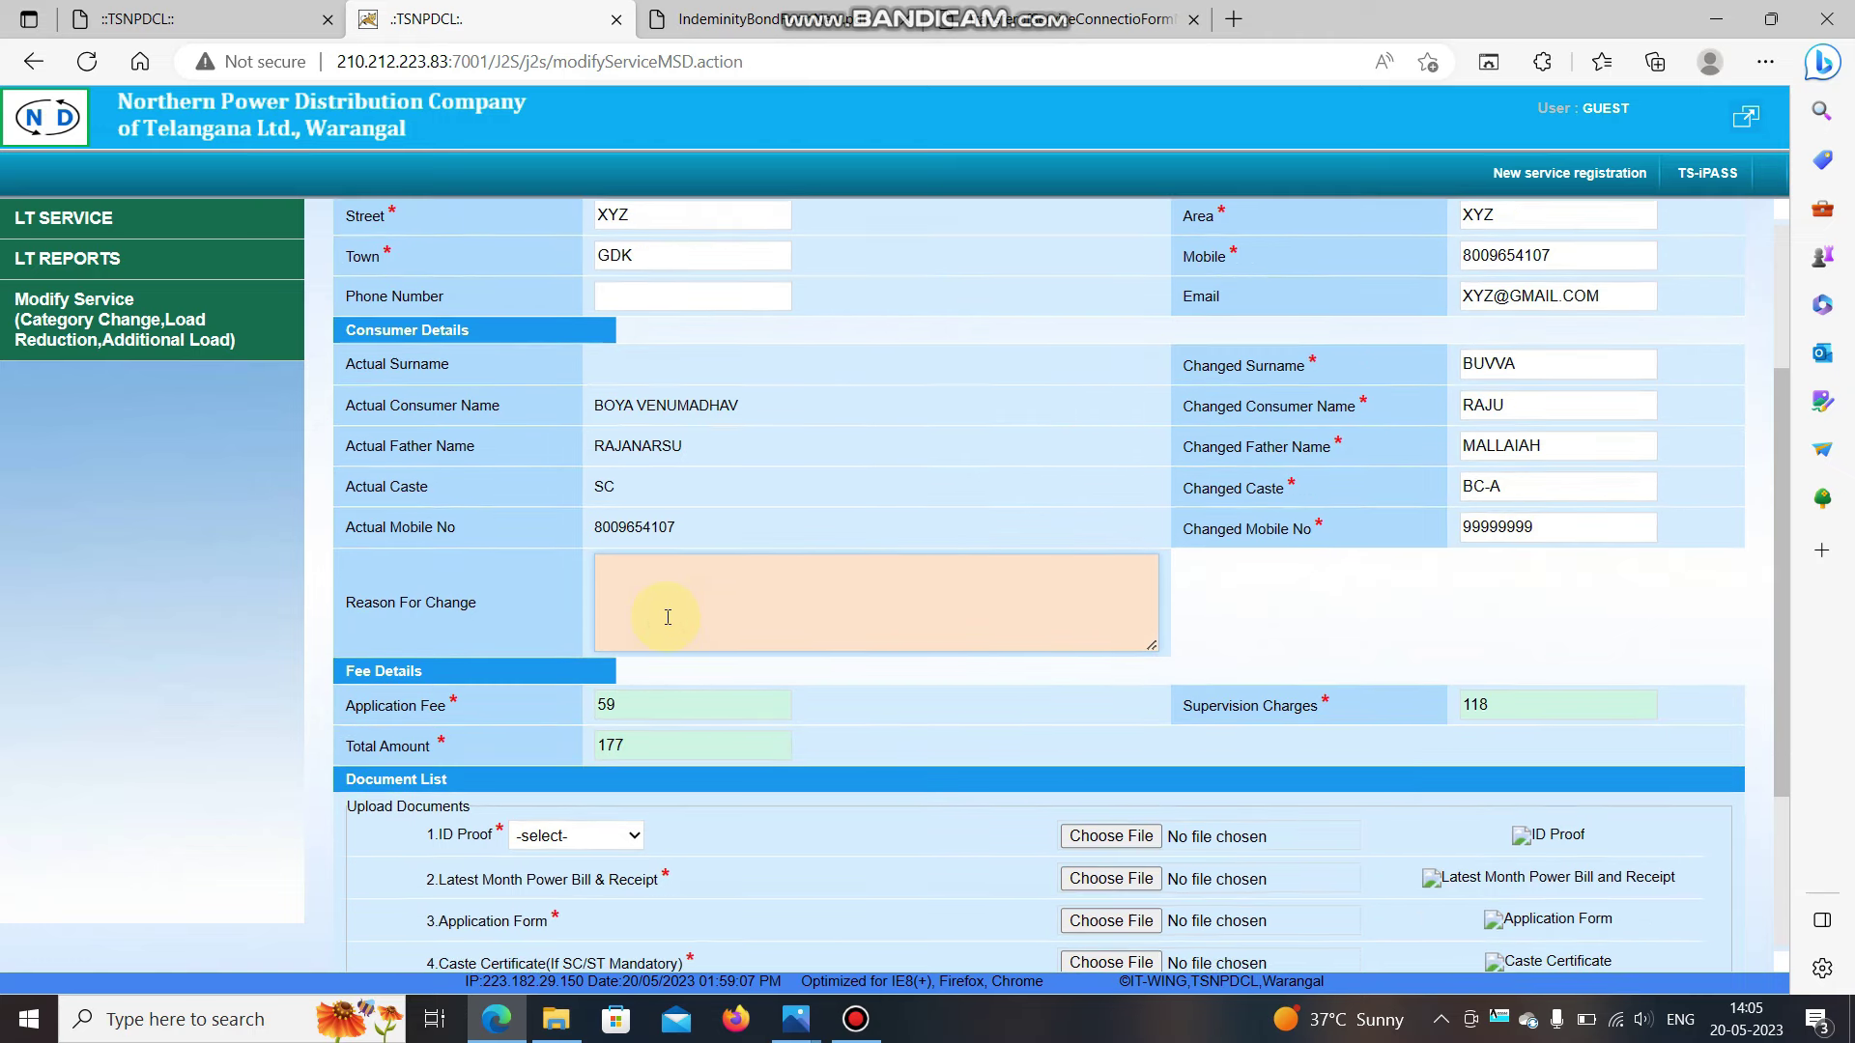
{"action": "scroll", "coordinate": [667, 616], "scroll_direction": "down", "scroll_amount": 1}
{"action": "left_click", "coordinate": [677, 542]}
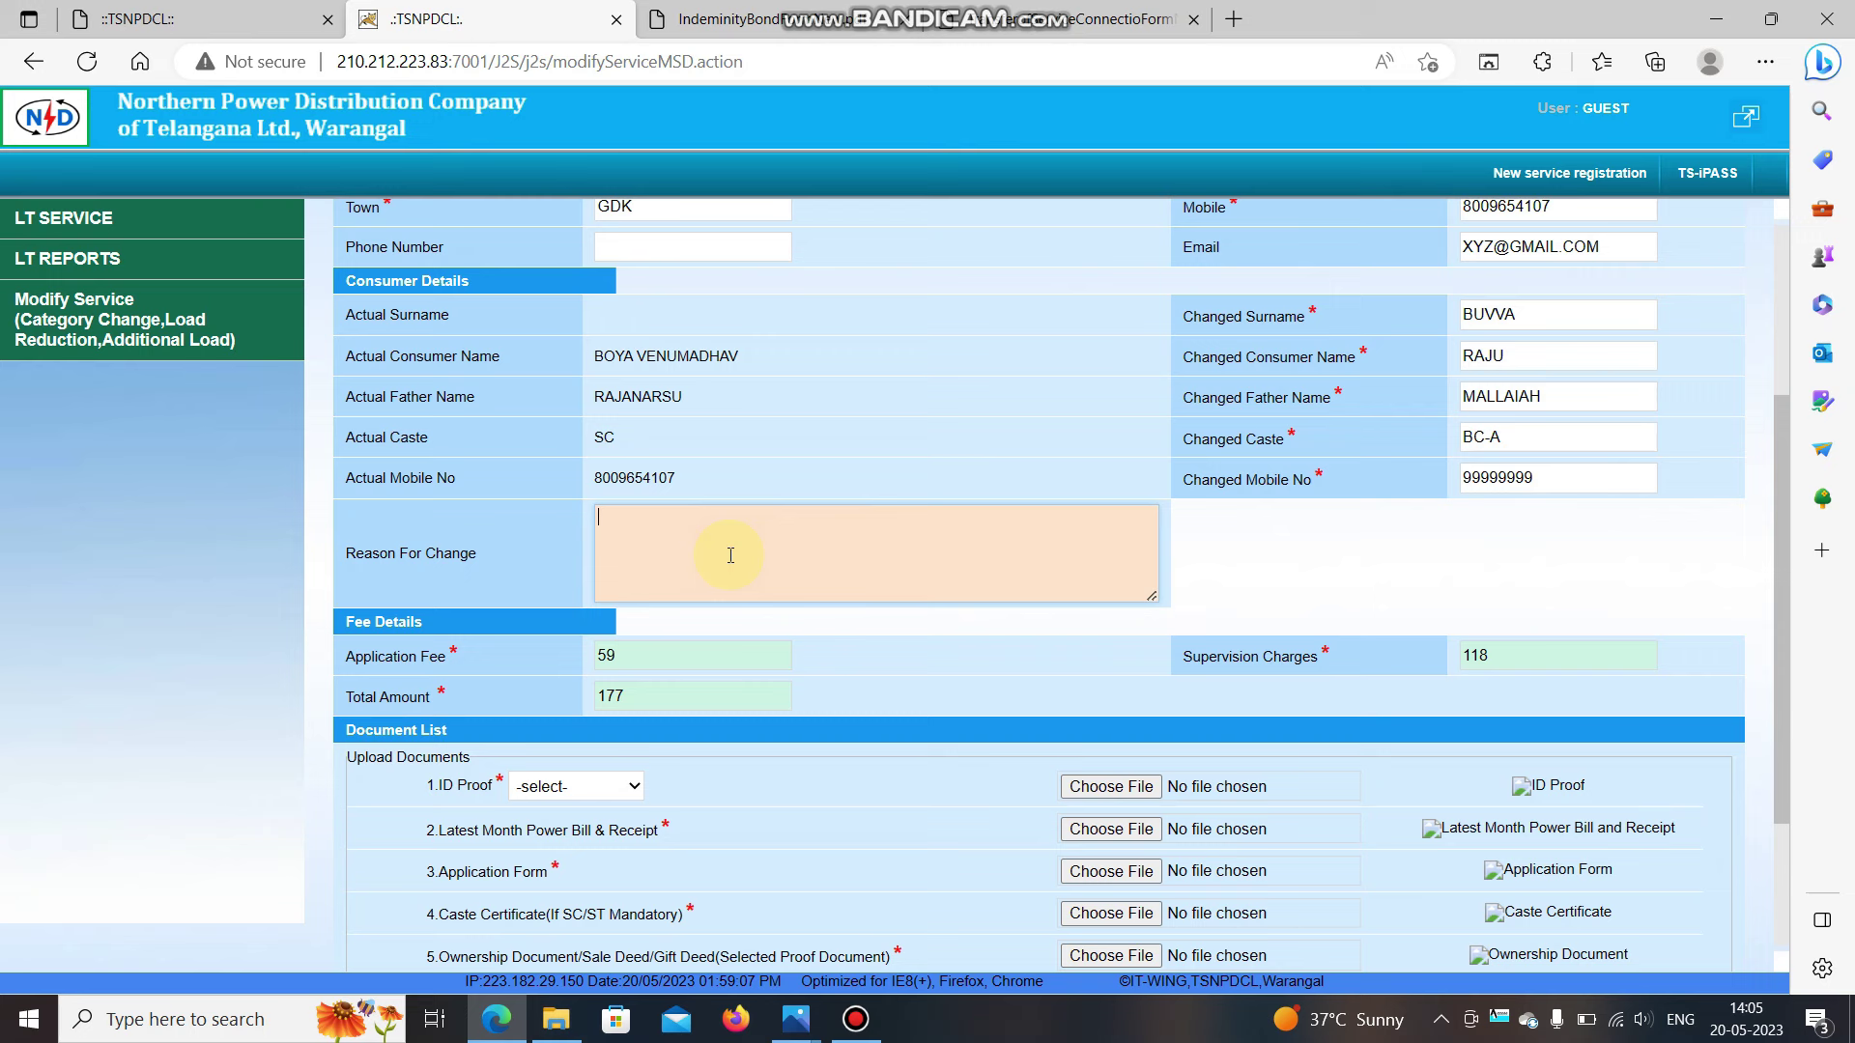
Enter 'BECACUSE OF SALE MY HOUSE' as the reason for the name change.
{"action": "type", "text": "ECACUSE OF SALE MY HOUSE"}
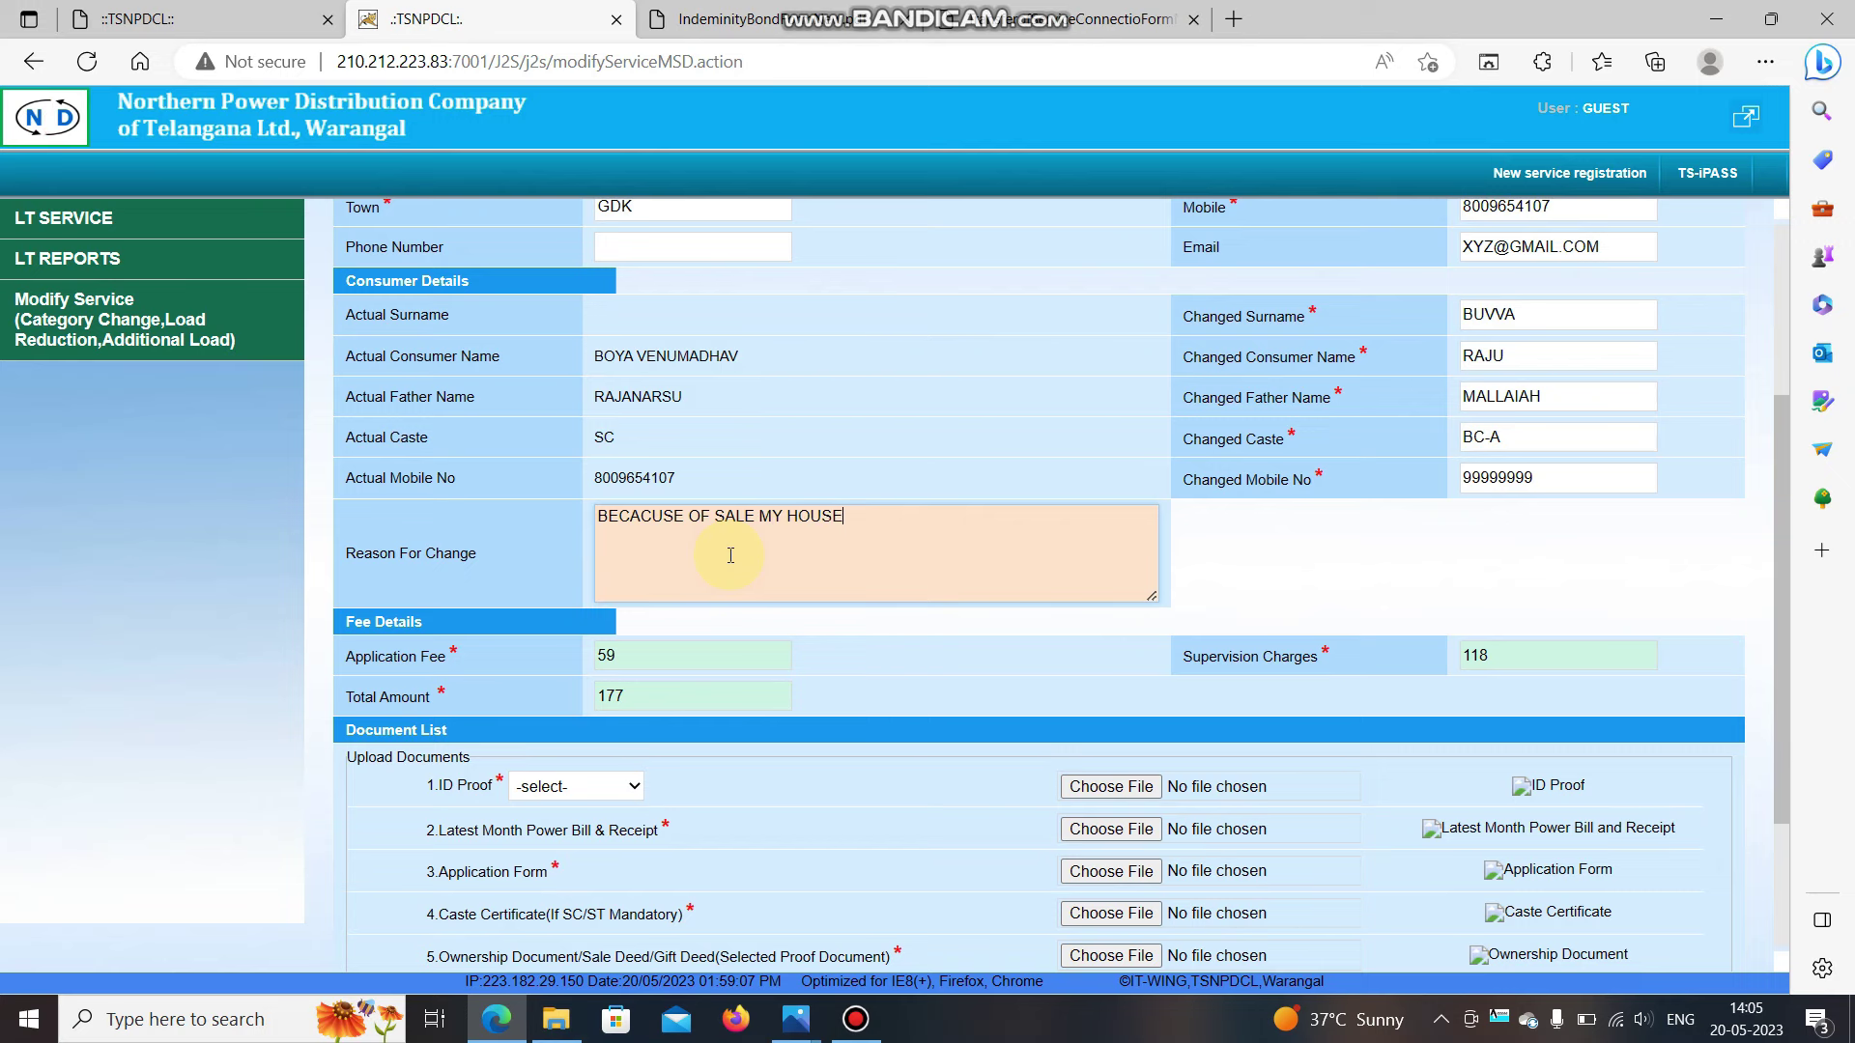
{"action": "scroll", "coordinate": [731, 555], "scroll_direction": "down", "scroll_amount": 3}
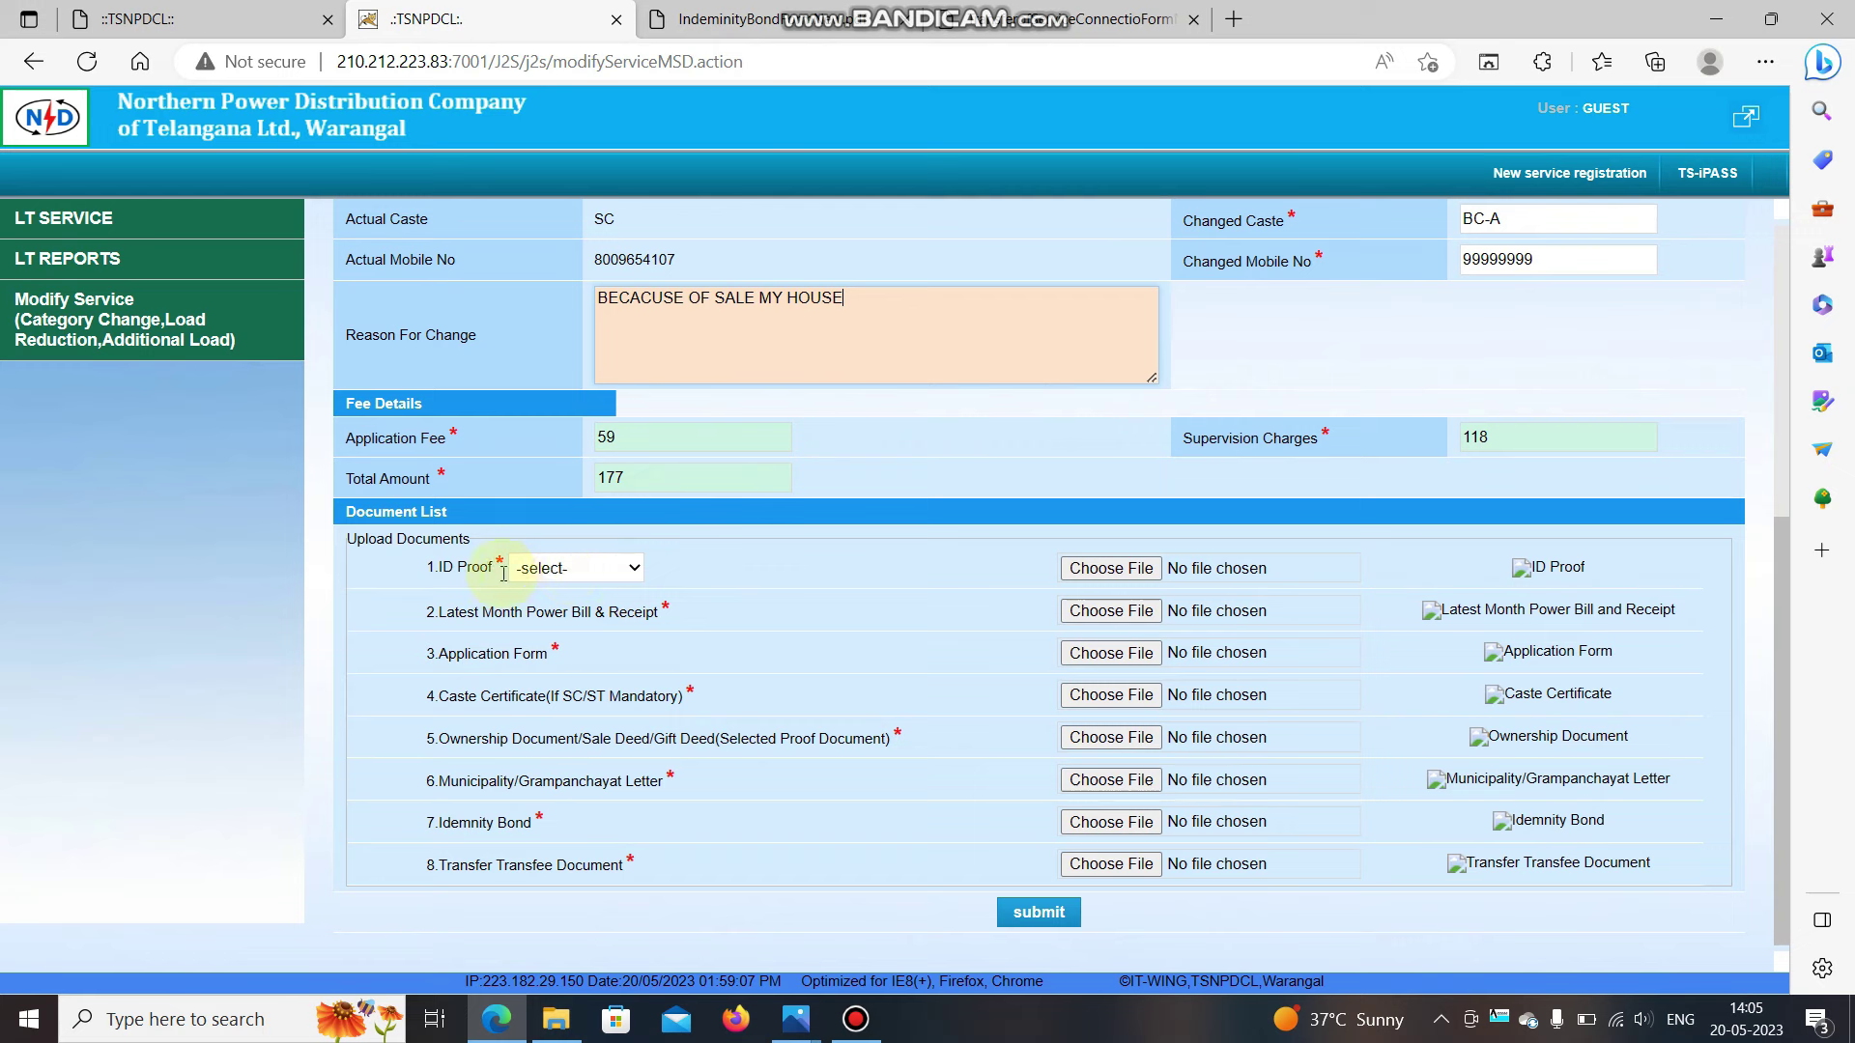
Choose Aadhar card as ID proof type; the Aadhaar file is rejected for its file type.
{"action": "left_click", "coordinate": [569, 577]}
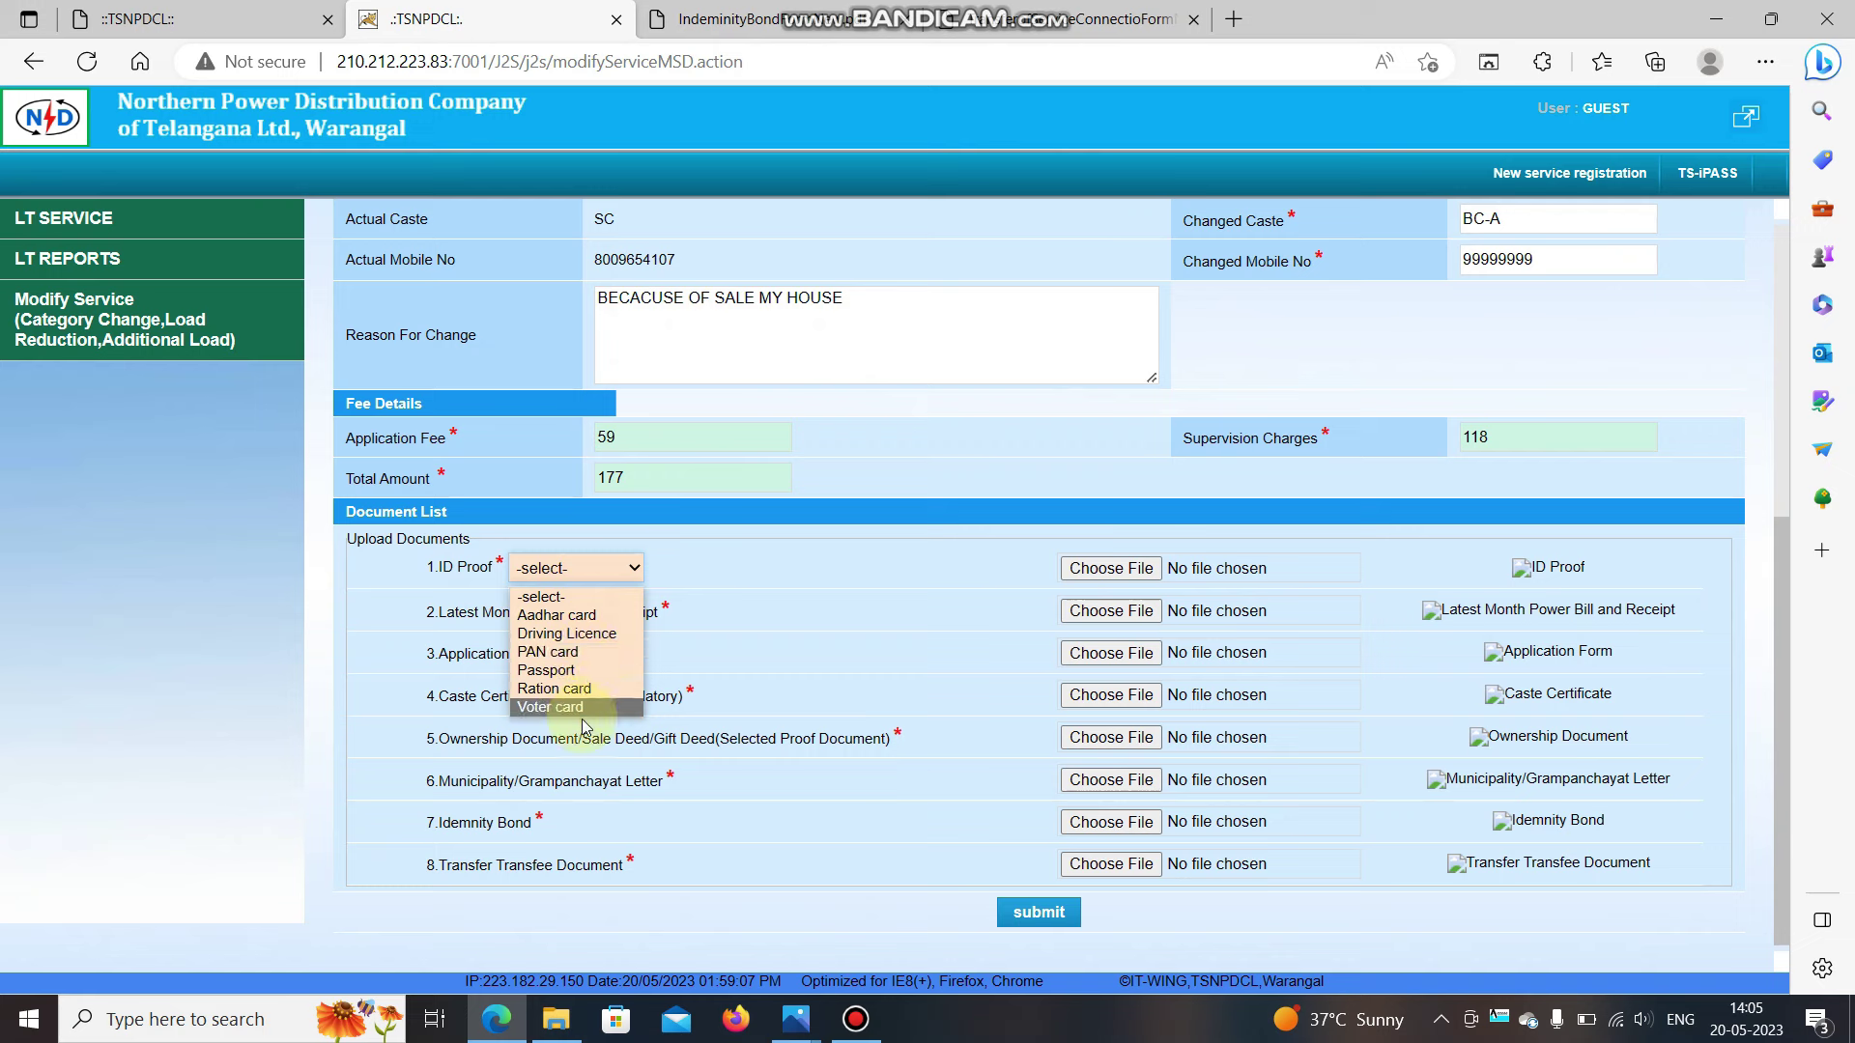
{"action": "left_click", "coordinate": [583, 615]}
{"action": "left_click", "coordinate": [1141, 574]}
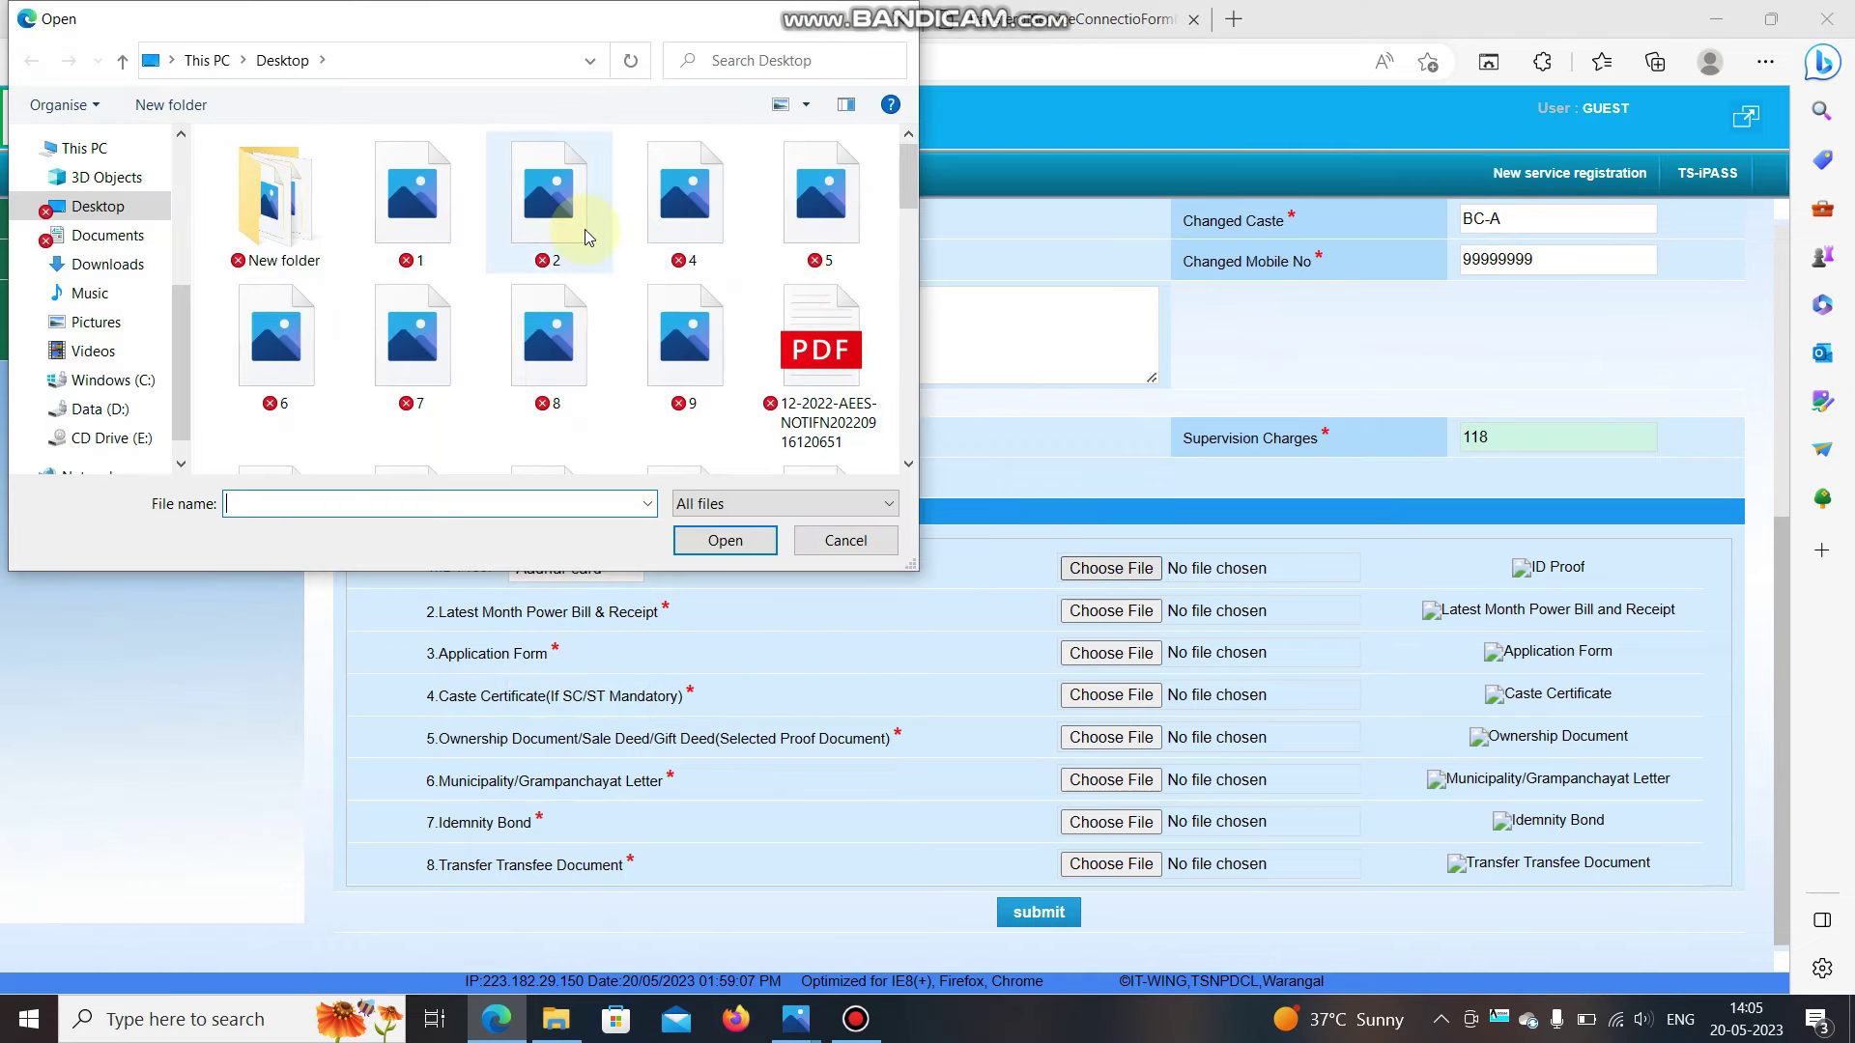
{"action": "scroll", "coordinate": [584, 232], "scroll_direction": "down", "scroll_amount": 1}
{"action": "scroll", "coordinate": [584, 232], "scroll_direction": "up", "scroll_amount": 1}
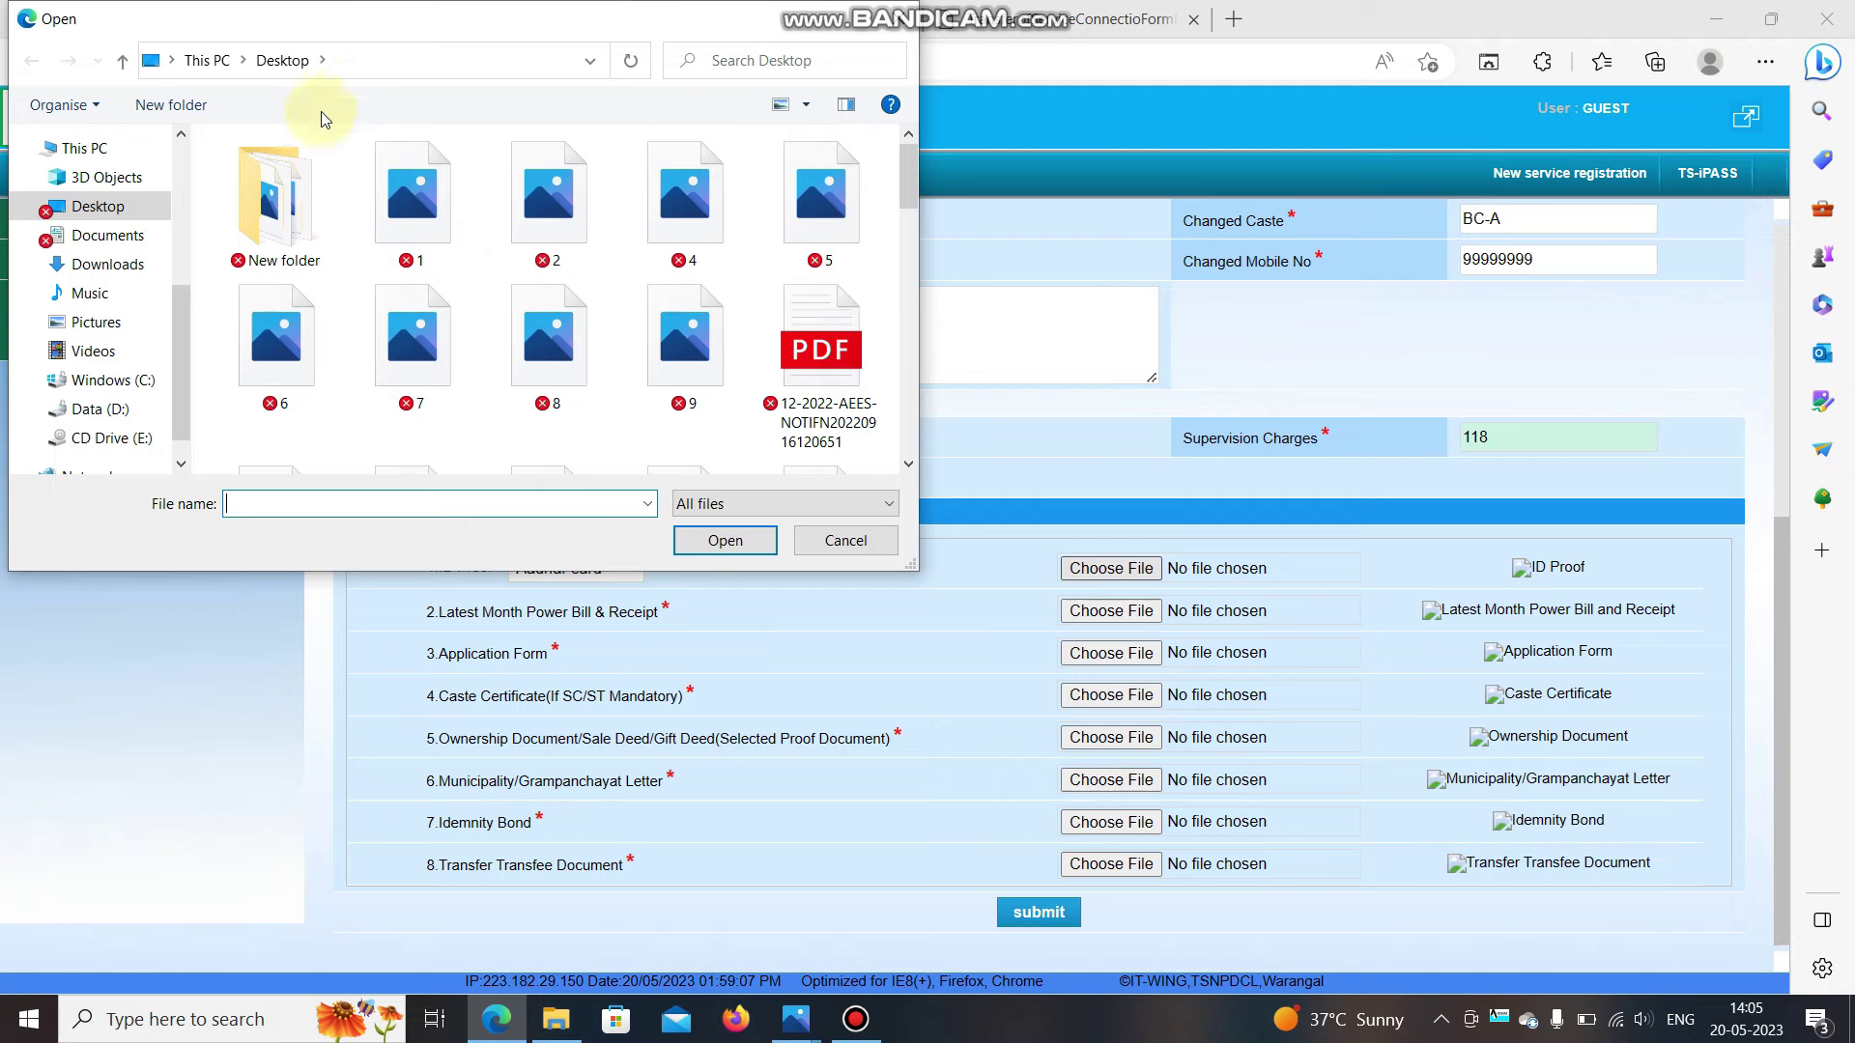
{"action": "double_click", "coordinate": [296, 222]}
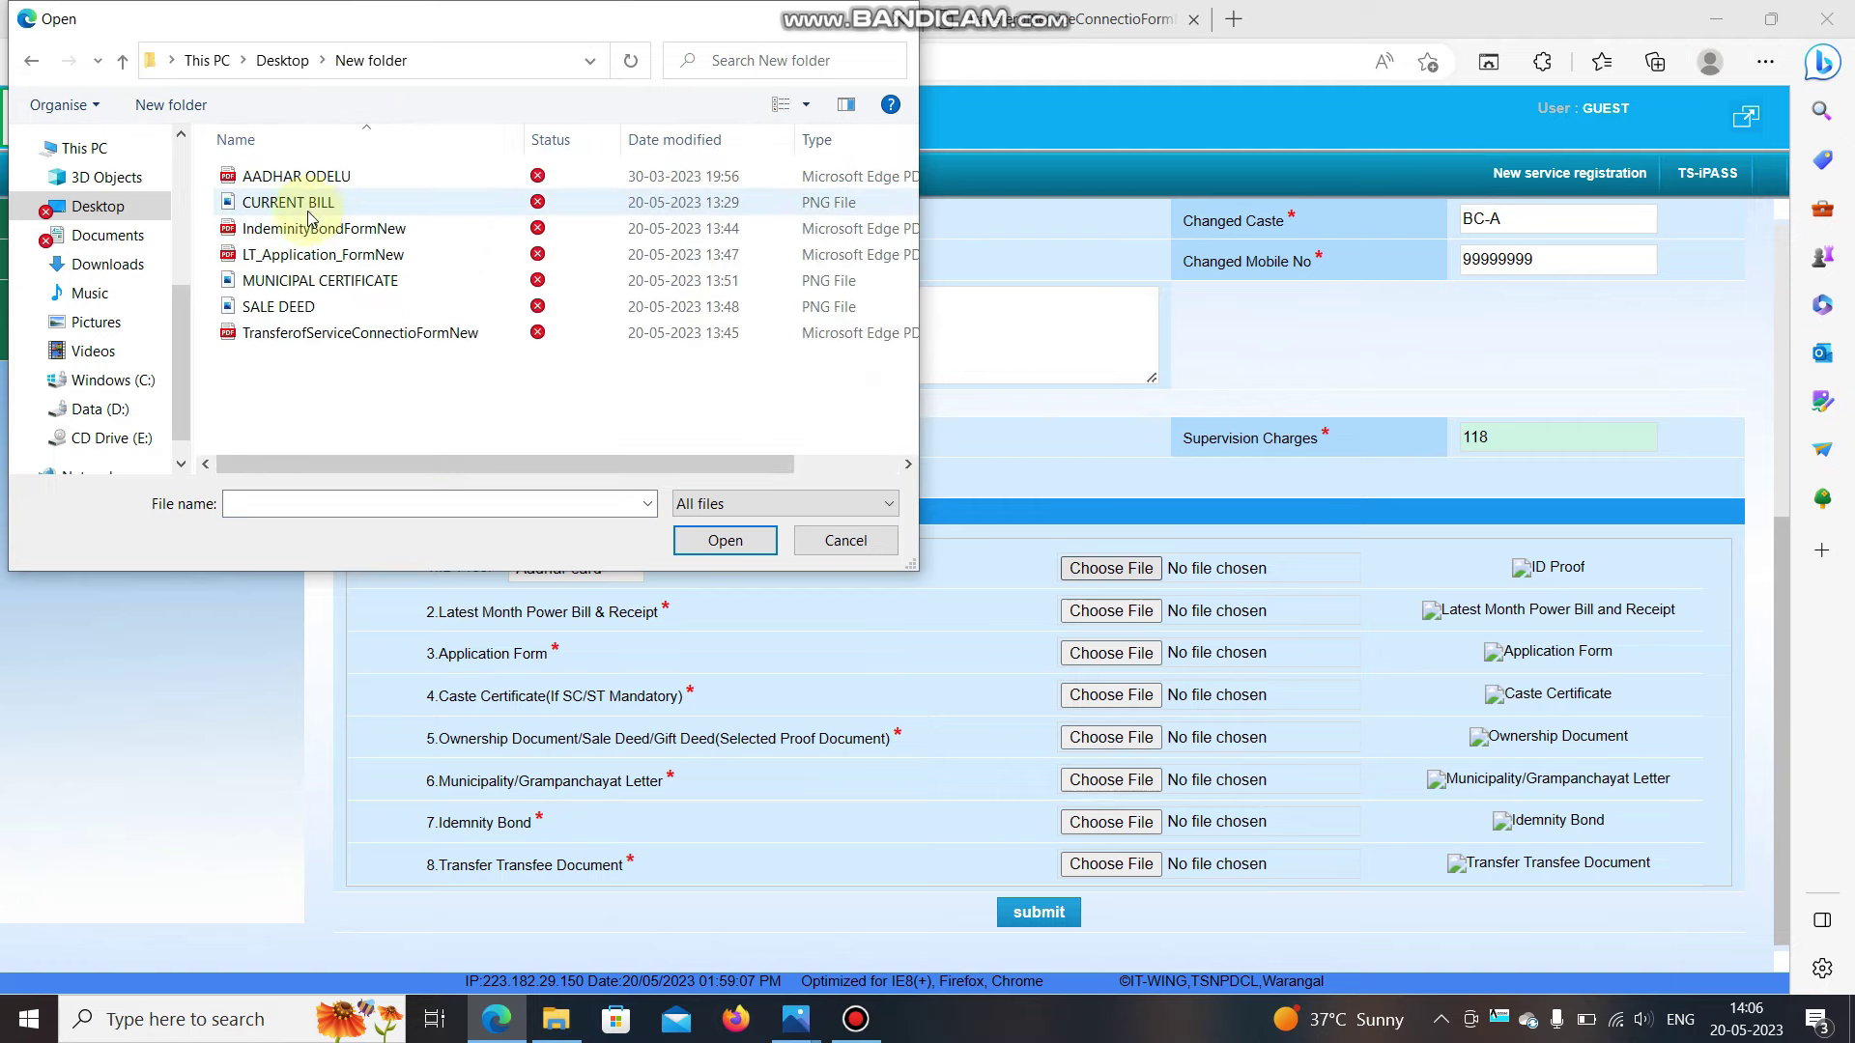
{"action": "double_click", "coordinate": [319, 184]}
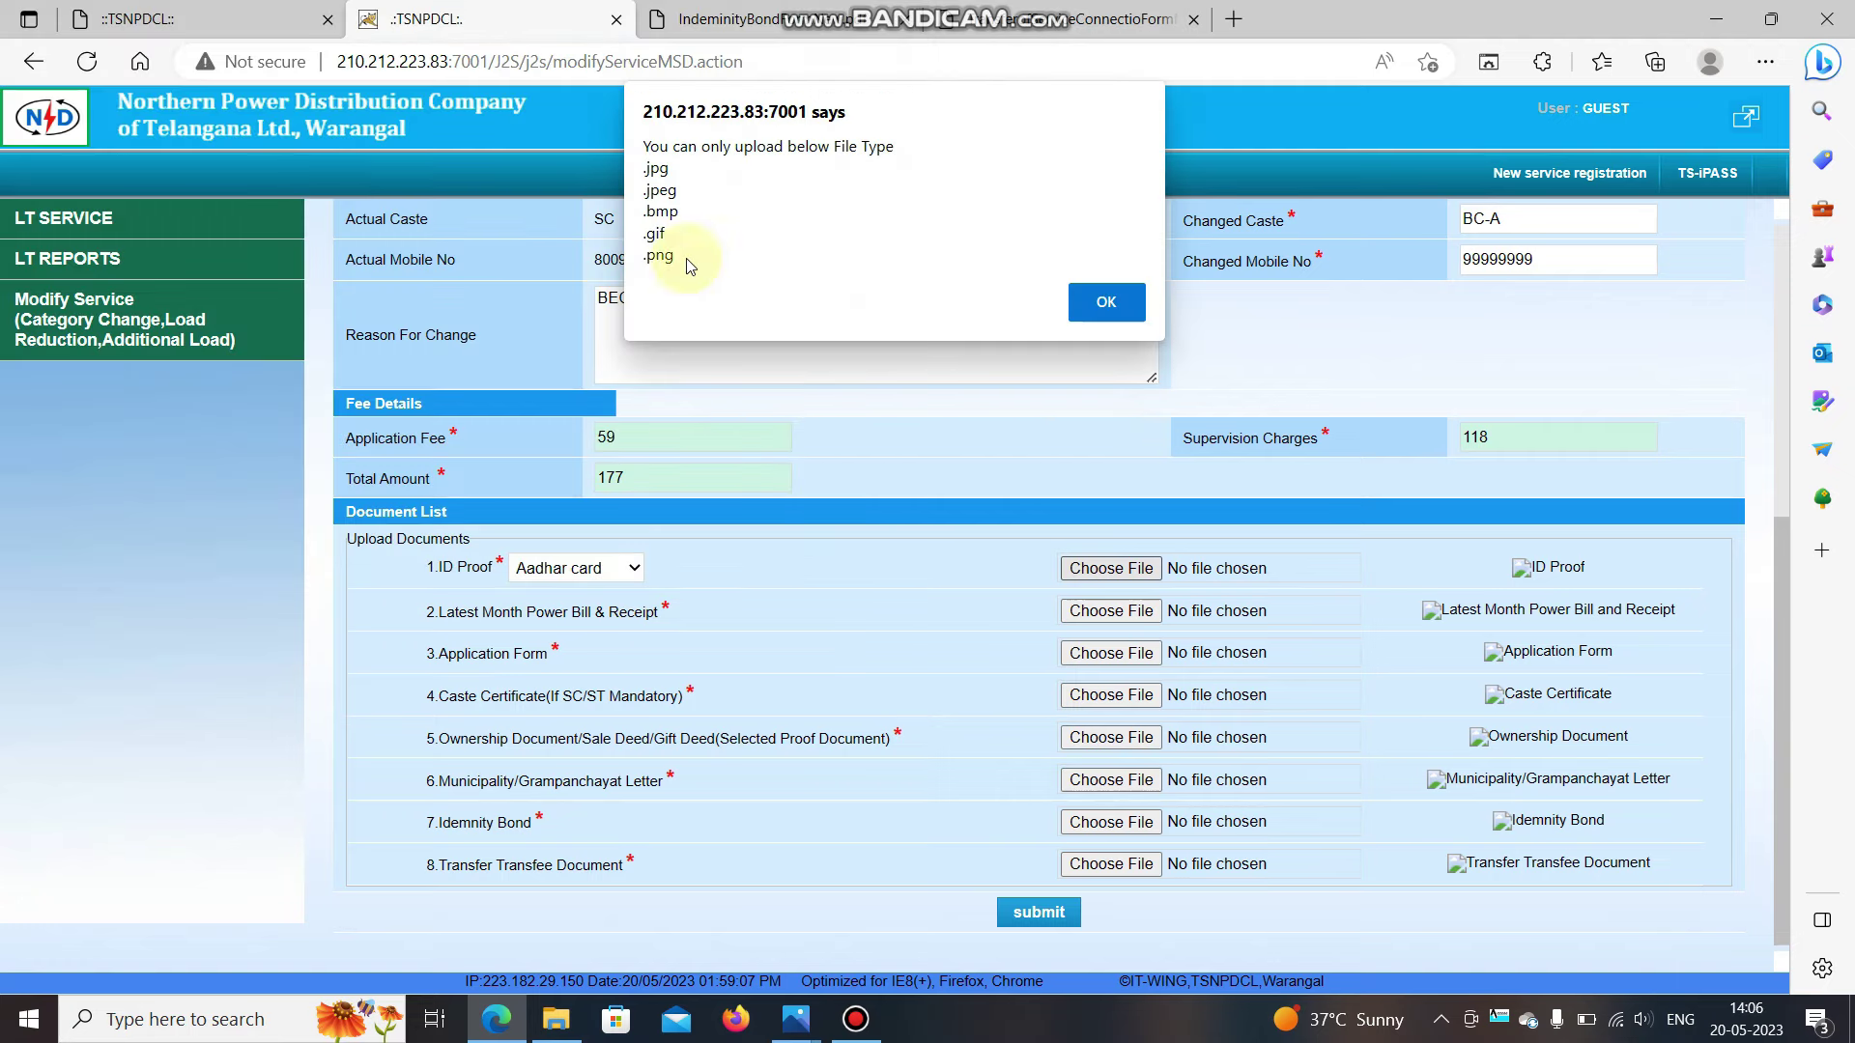
{"action": "left_click", "coordinate": [1101, 301]}
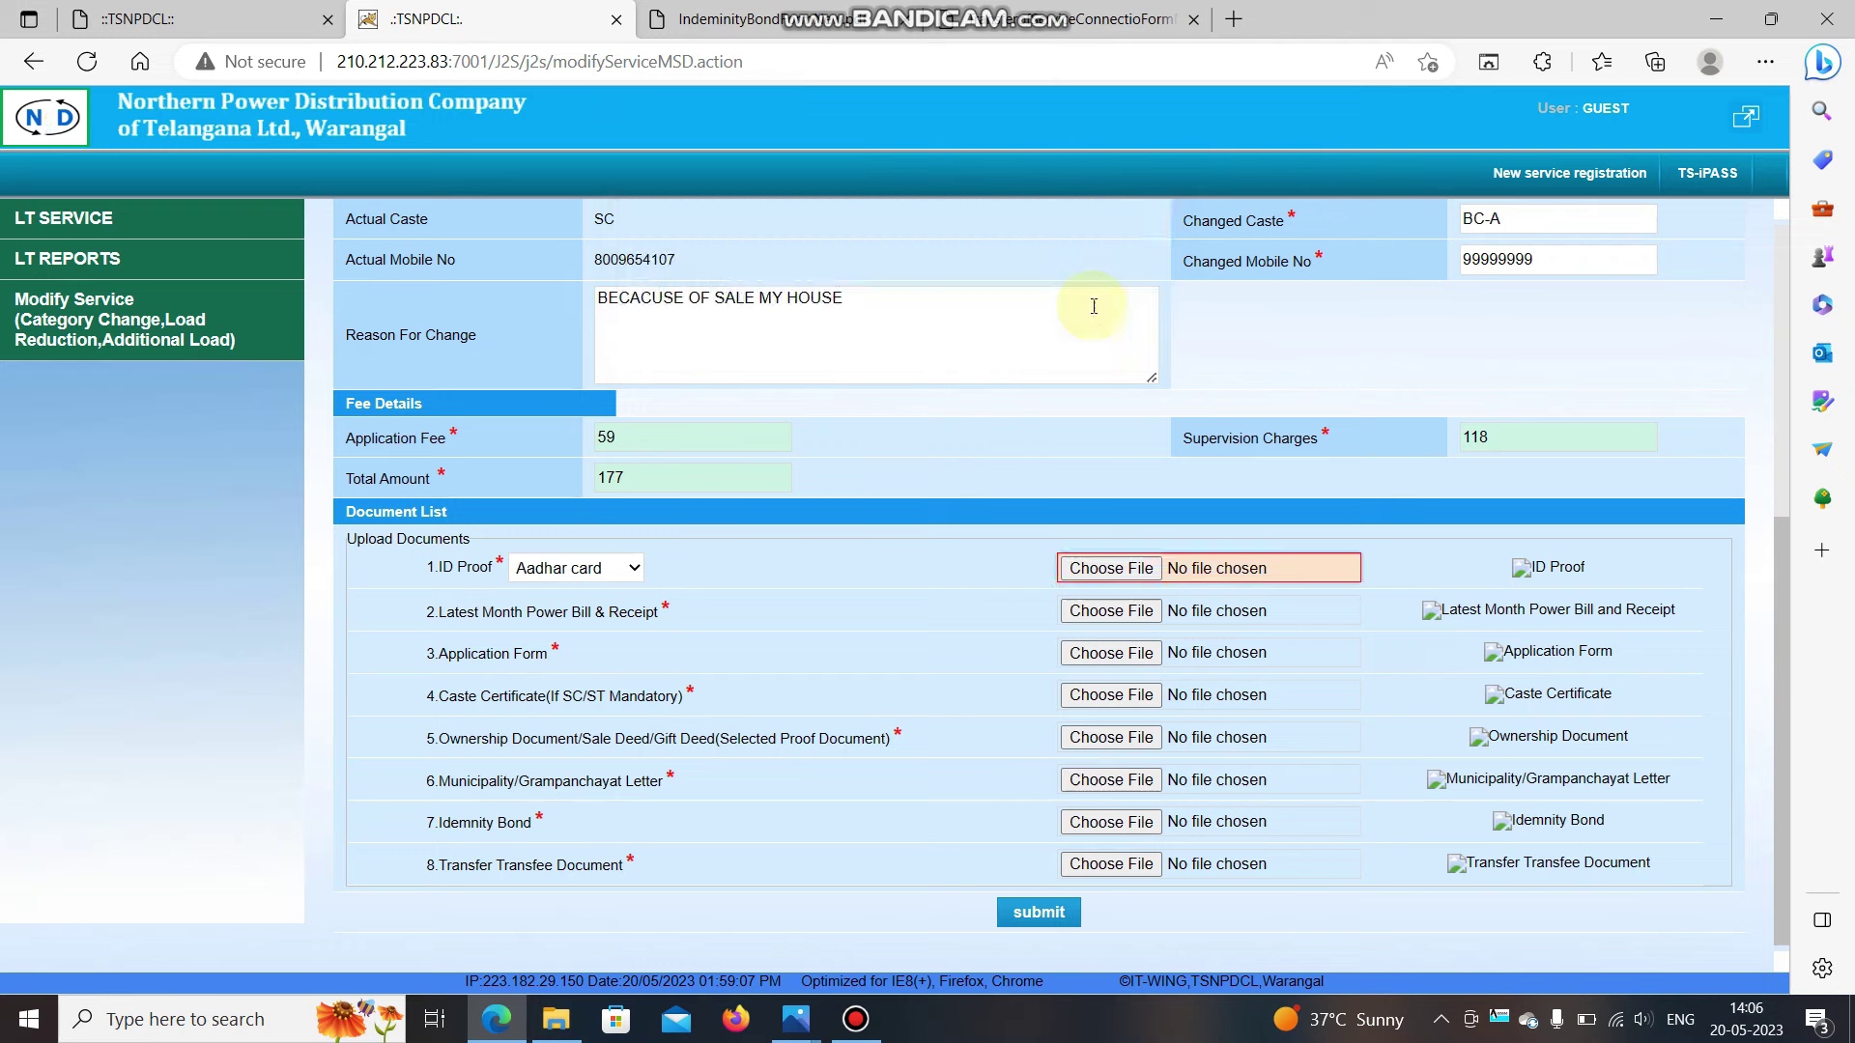
Attach CURRENT BILL.png as the latest power bill.
{"action": "left_click", "coordinate": [1104, 624]}
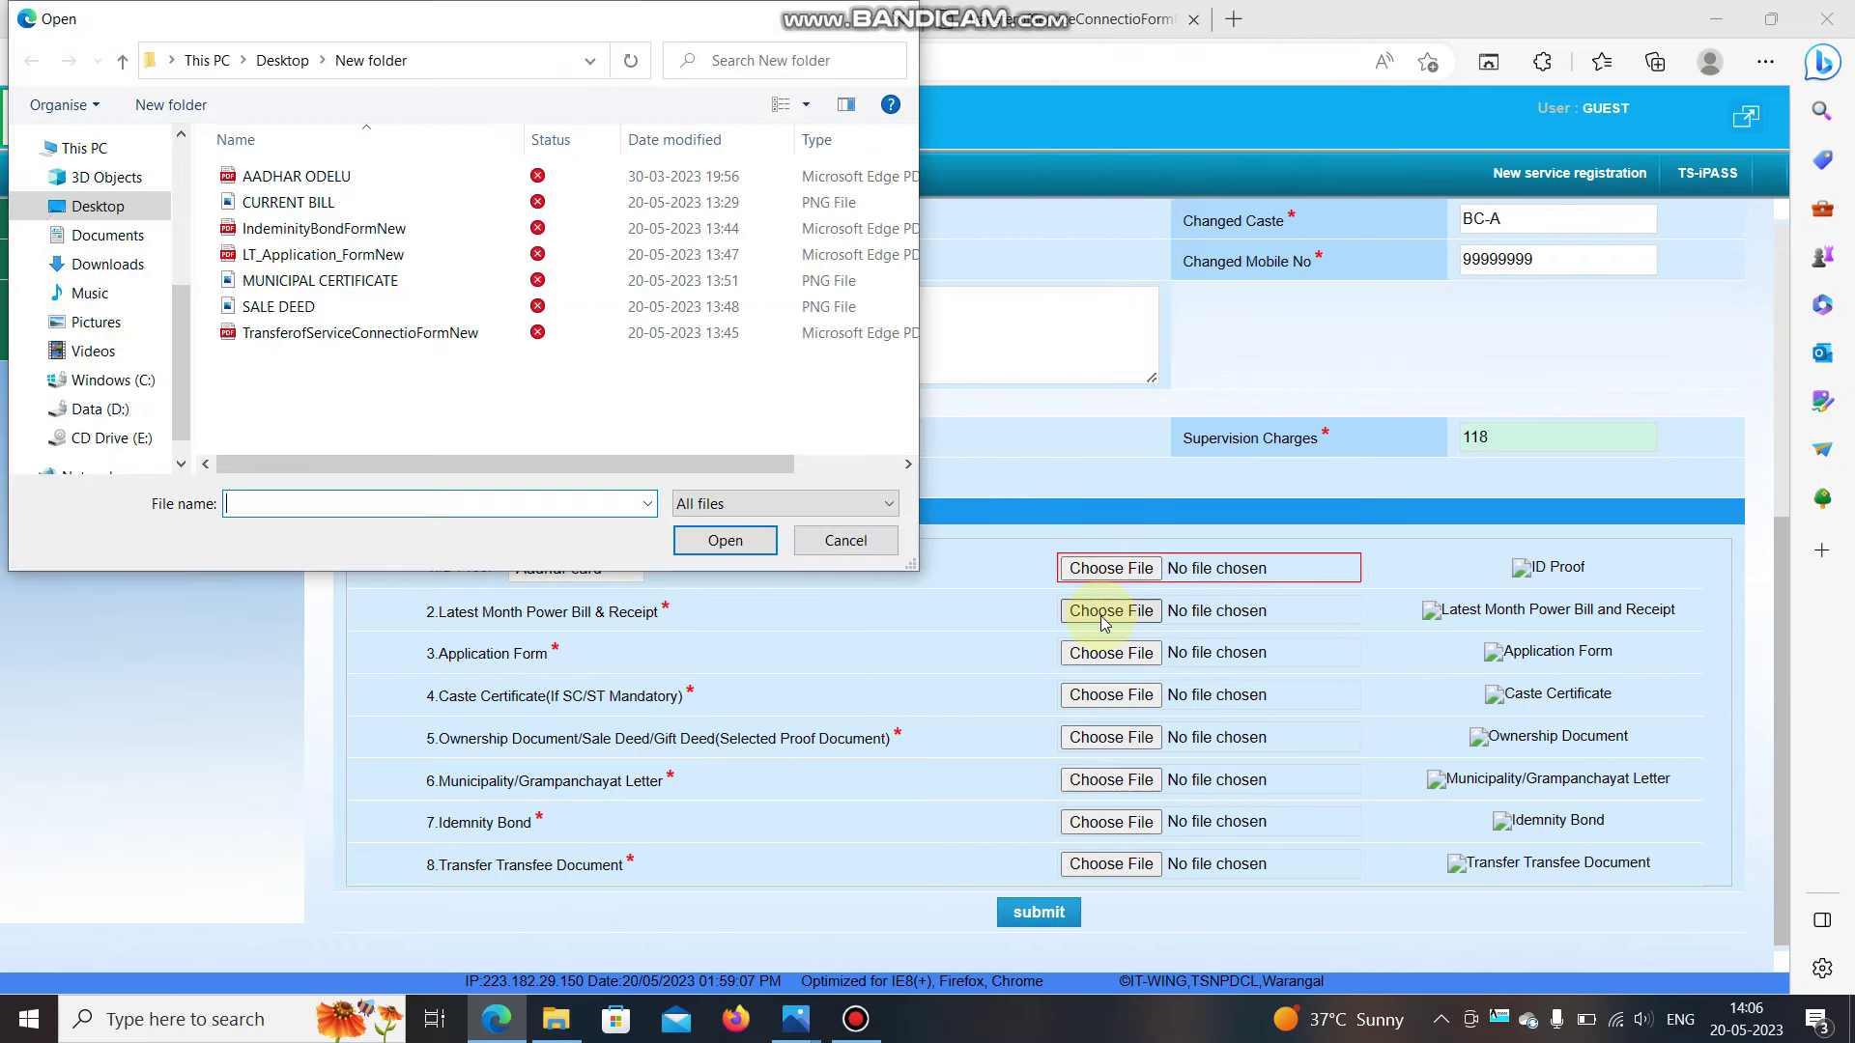
{"action": "left_click", "coordinate": [307, 205]}
{"action": "double_click", "coordinate": [307, 204]}
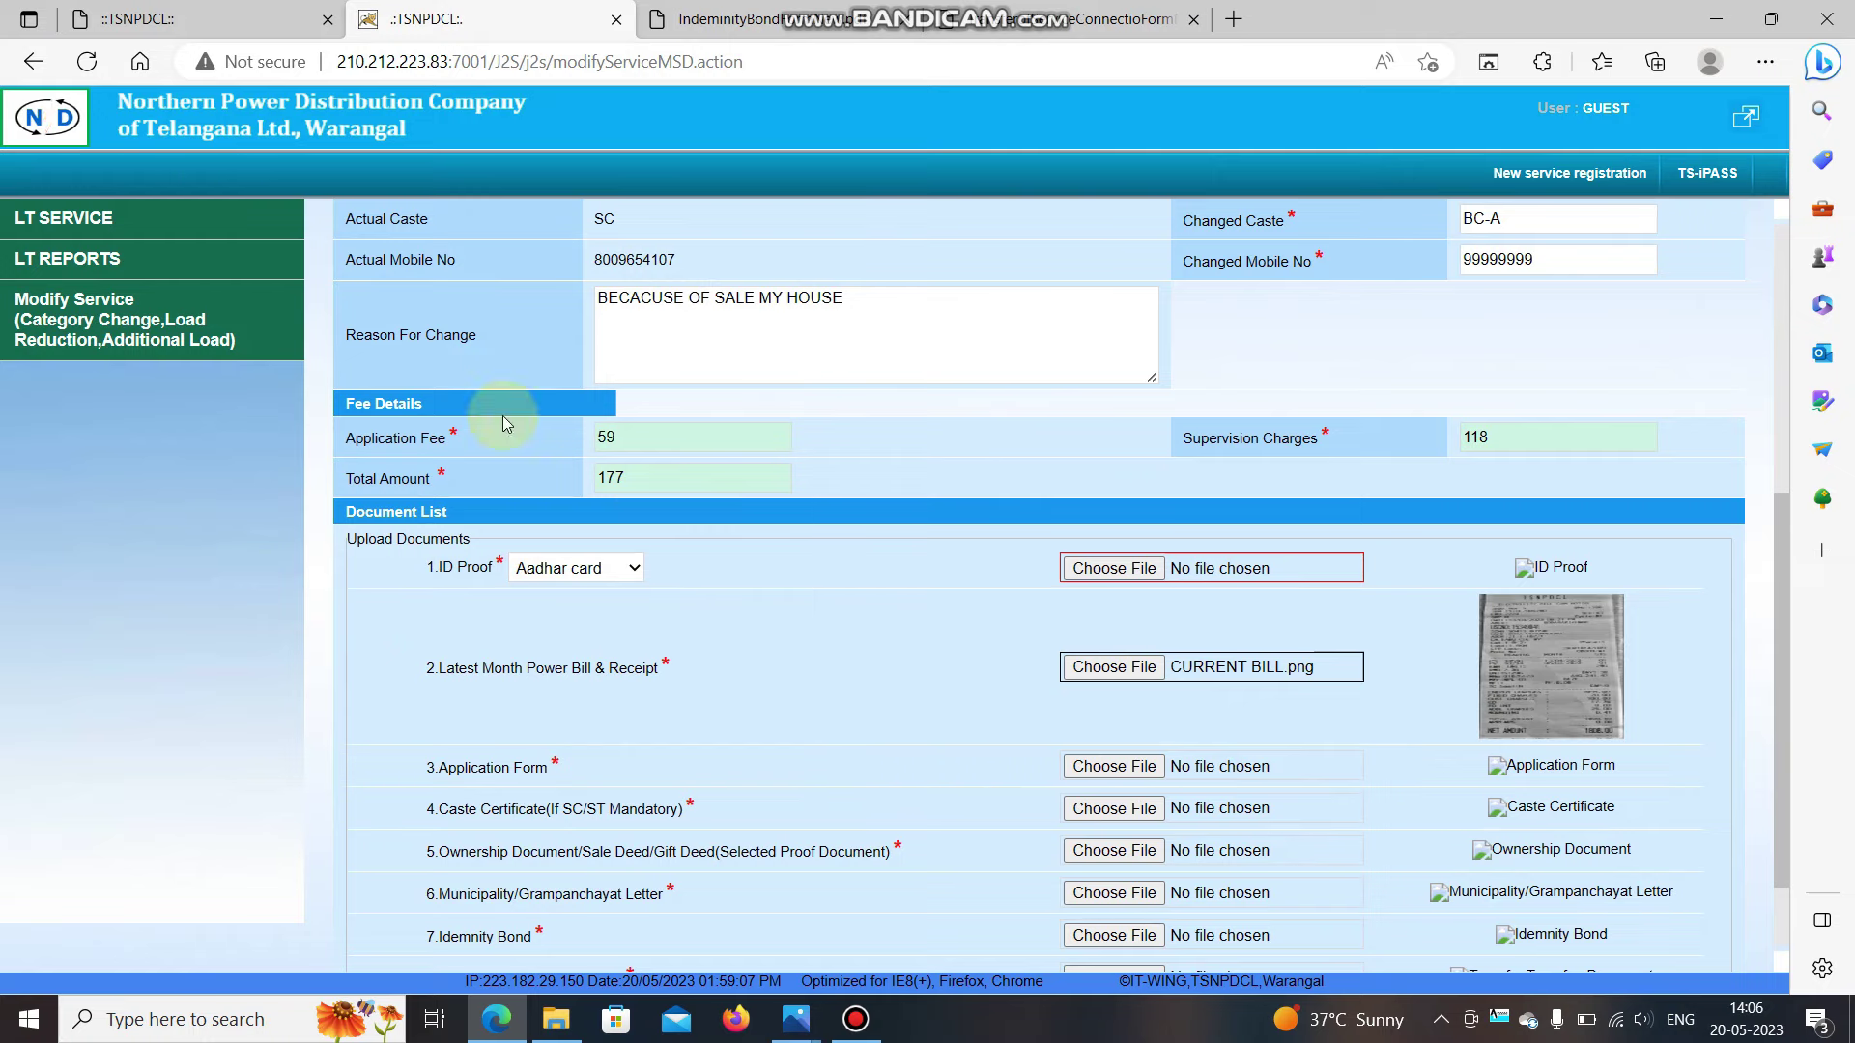
{"action": "left_click", "coordinate": [178, 12]}
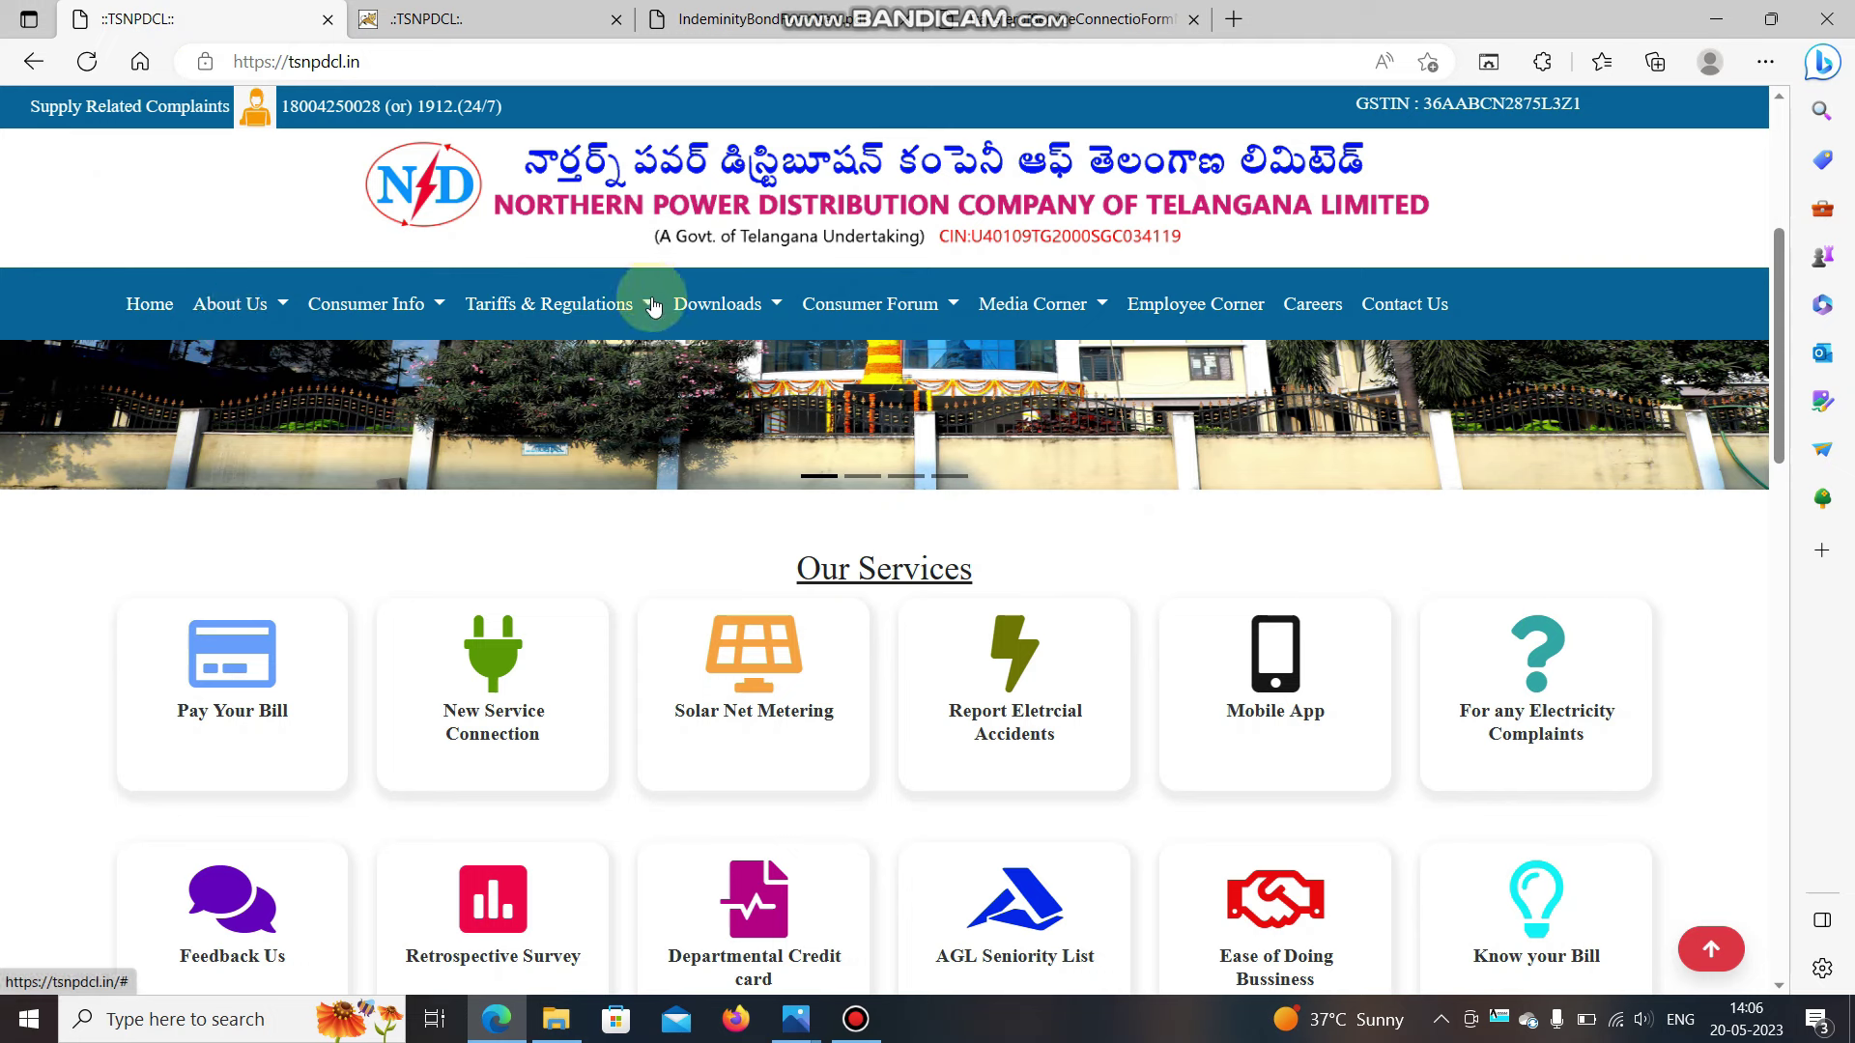
Open the Application Forms downloads page and view the LT New Connection Form PDF.
{"action": "left_click", "coordinate": [740, 314]}
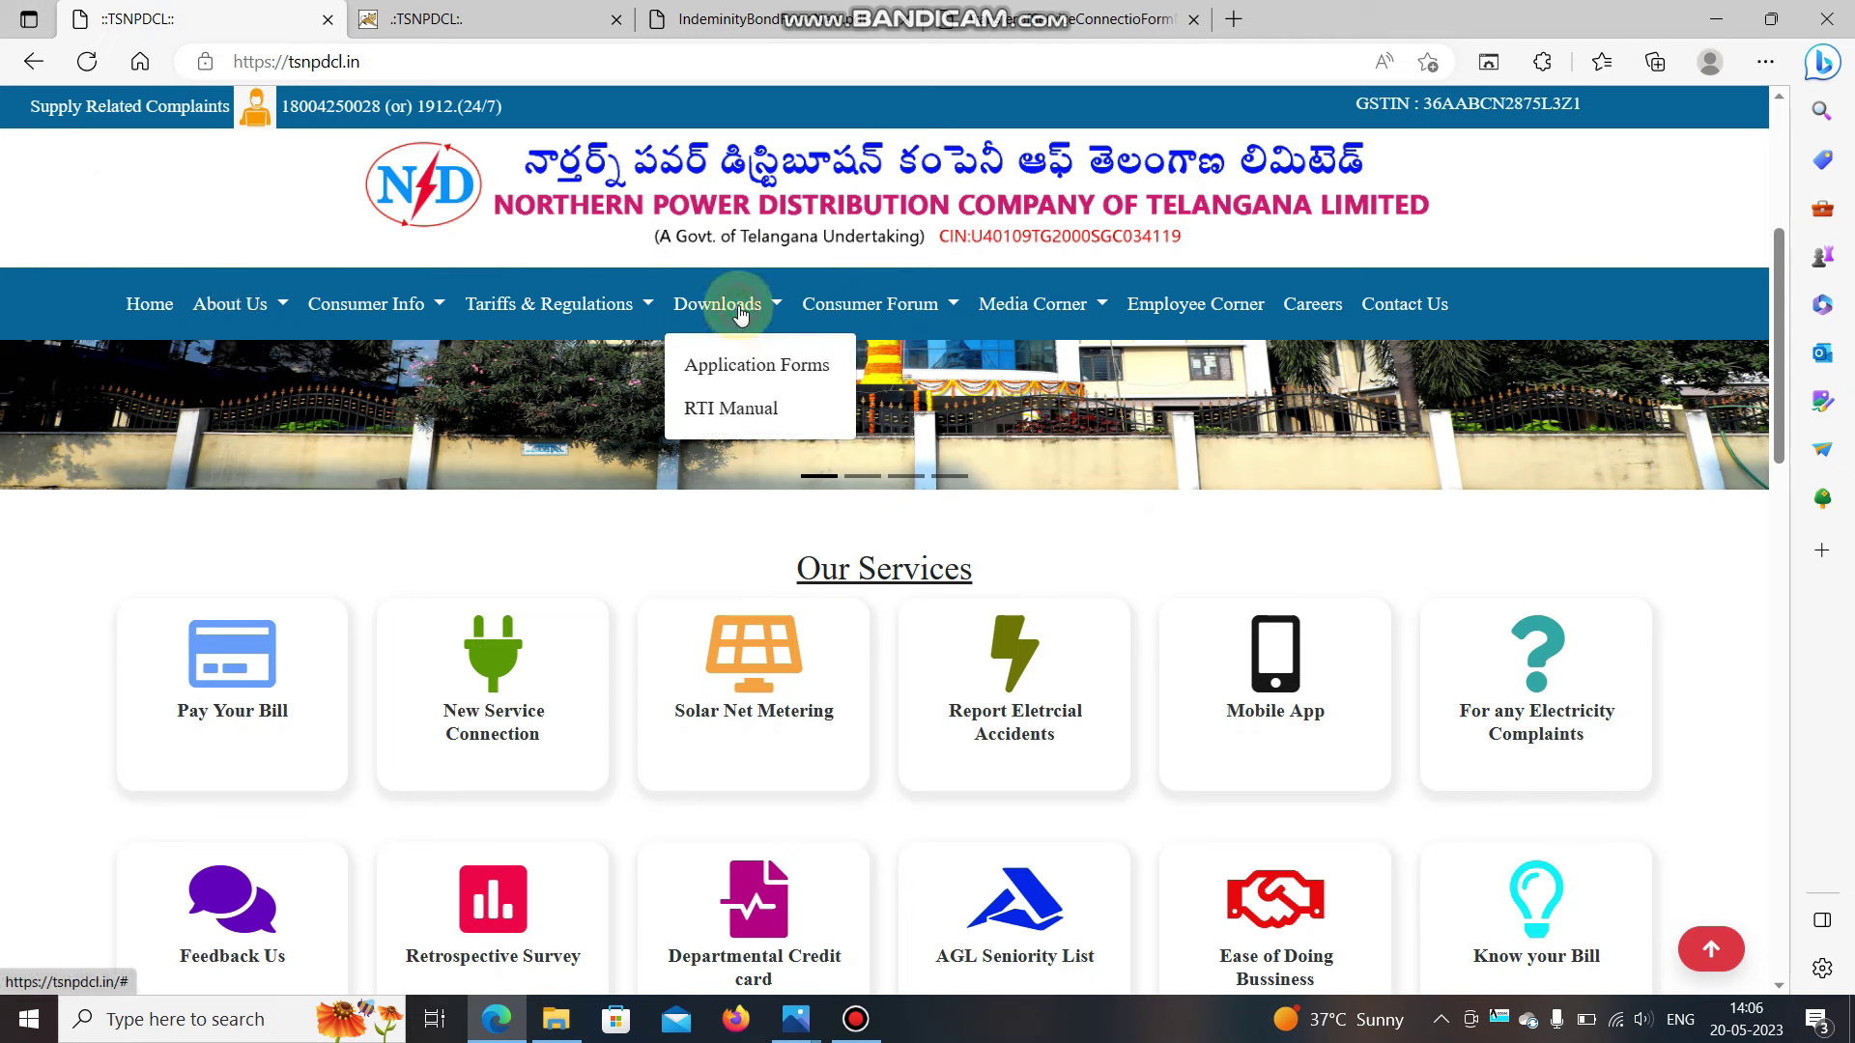
{"action": "left_click", "coordinate": [750, 370]}
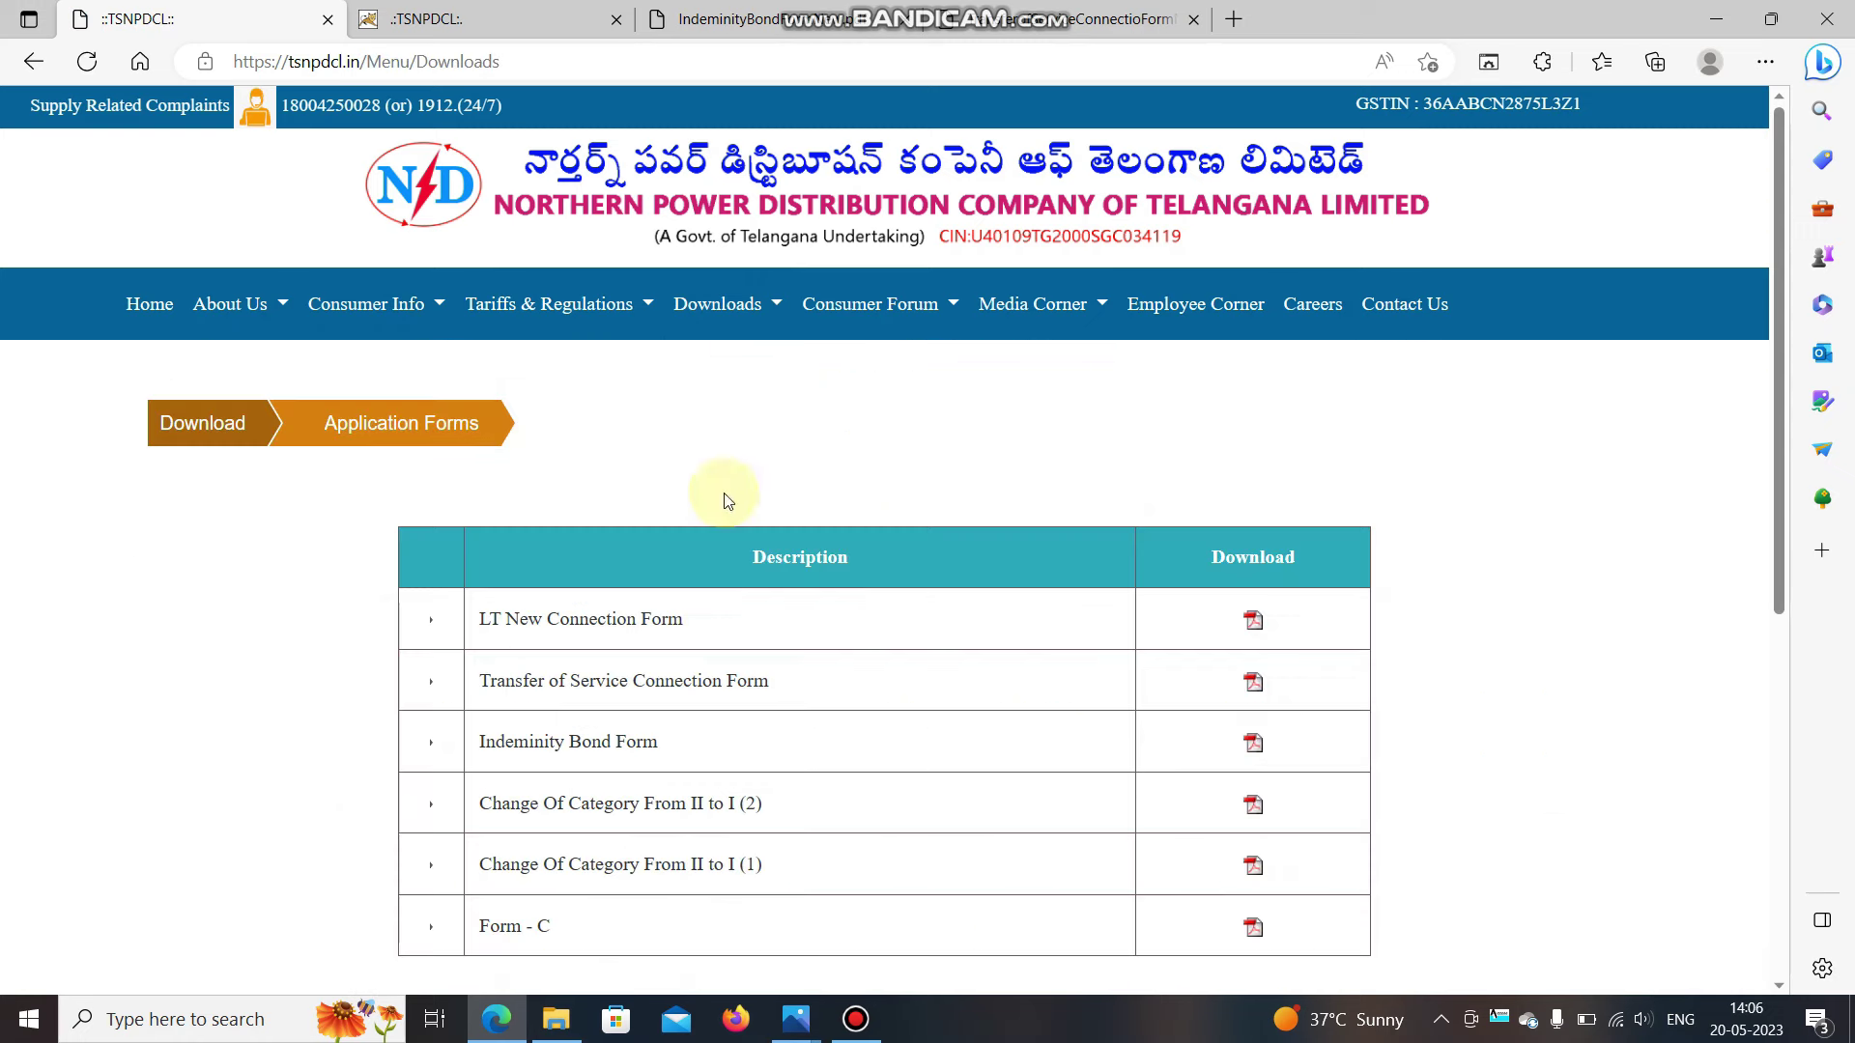
{"action": "scroll", "coordinate": [687, 580], "scroll_direction": "down", "scroll_amount": 1}
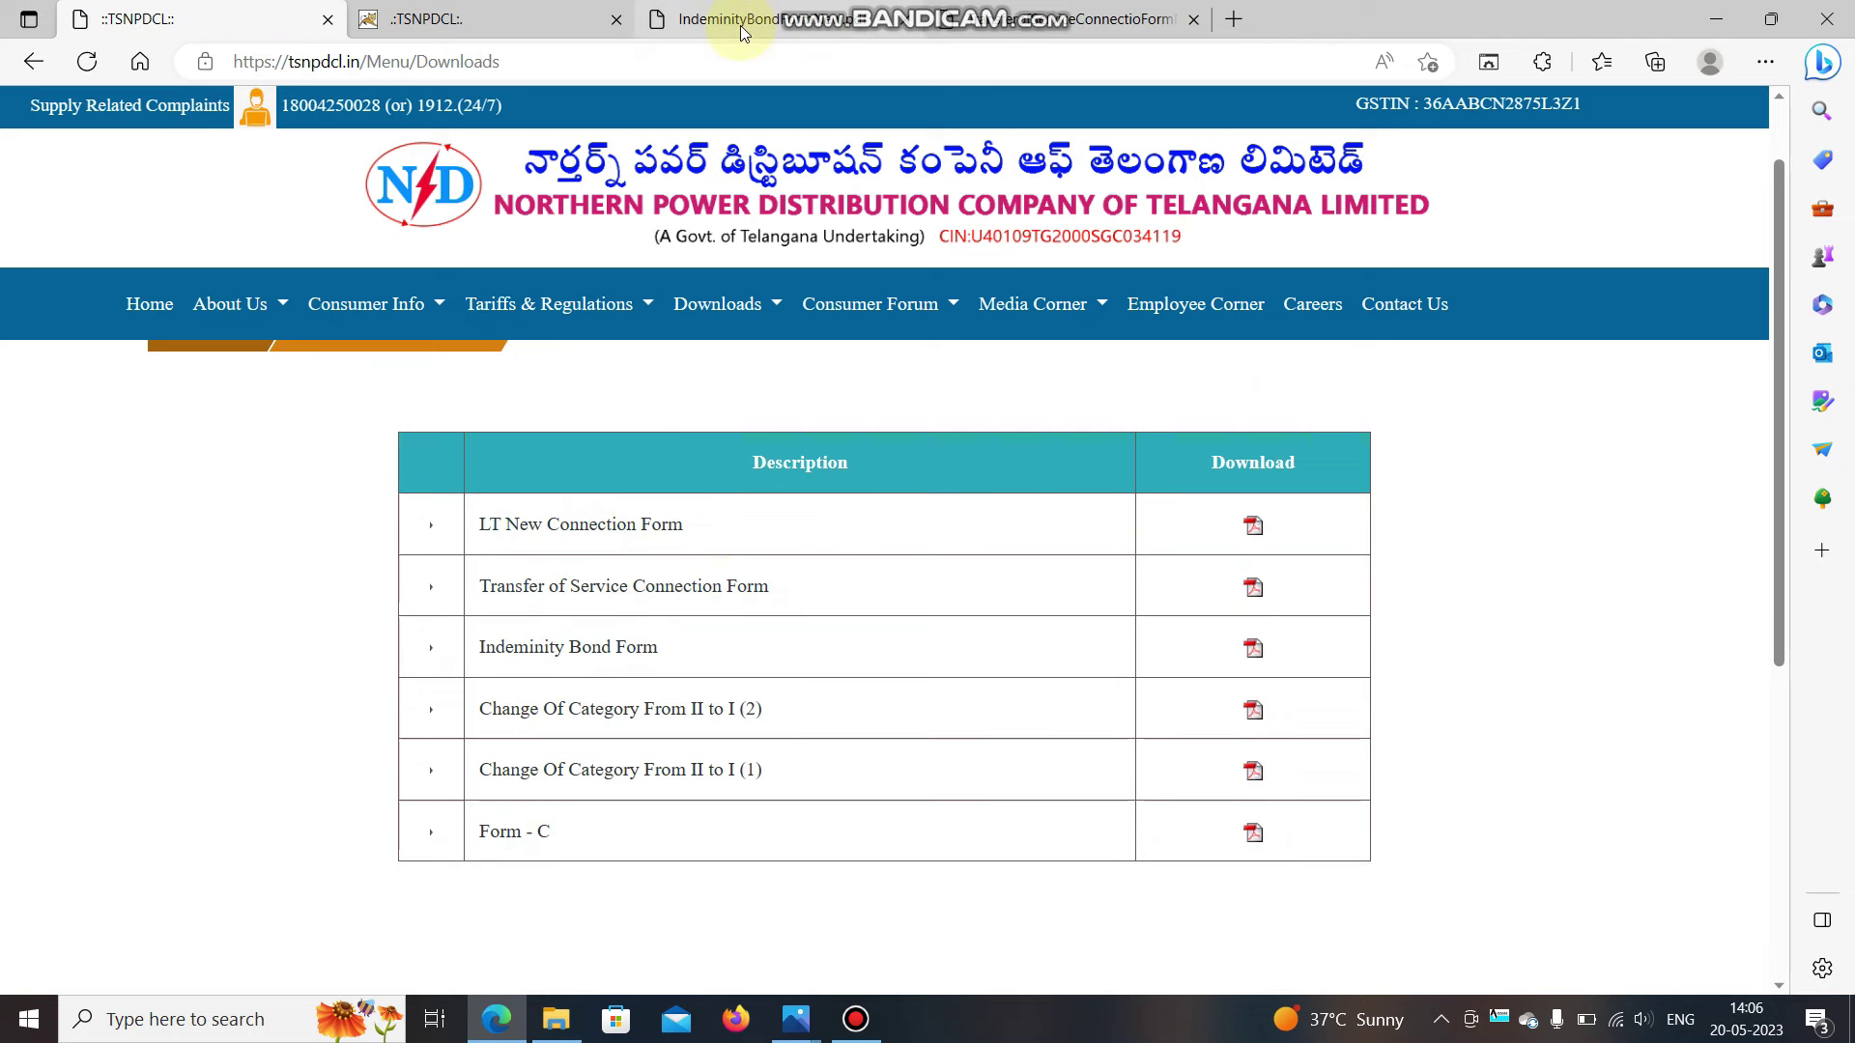
{"action": "left_click", "coordinate": [1249, 537]}
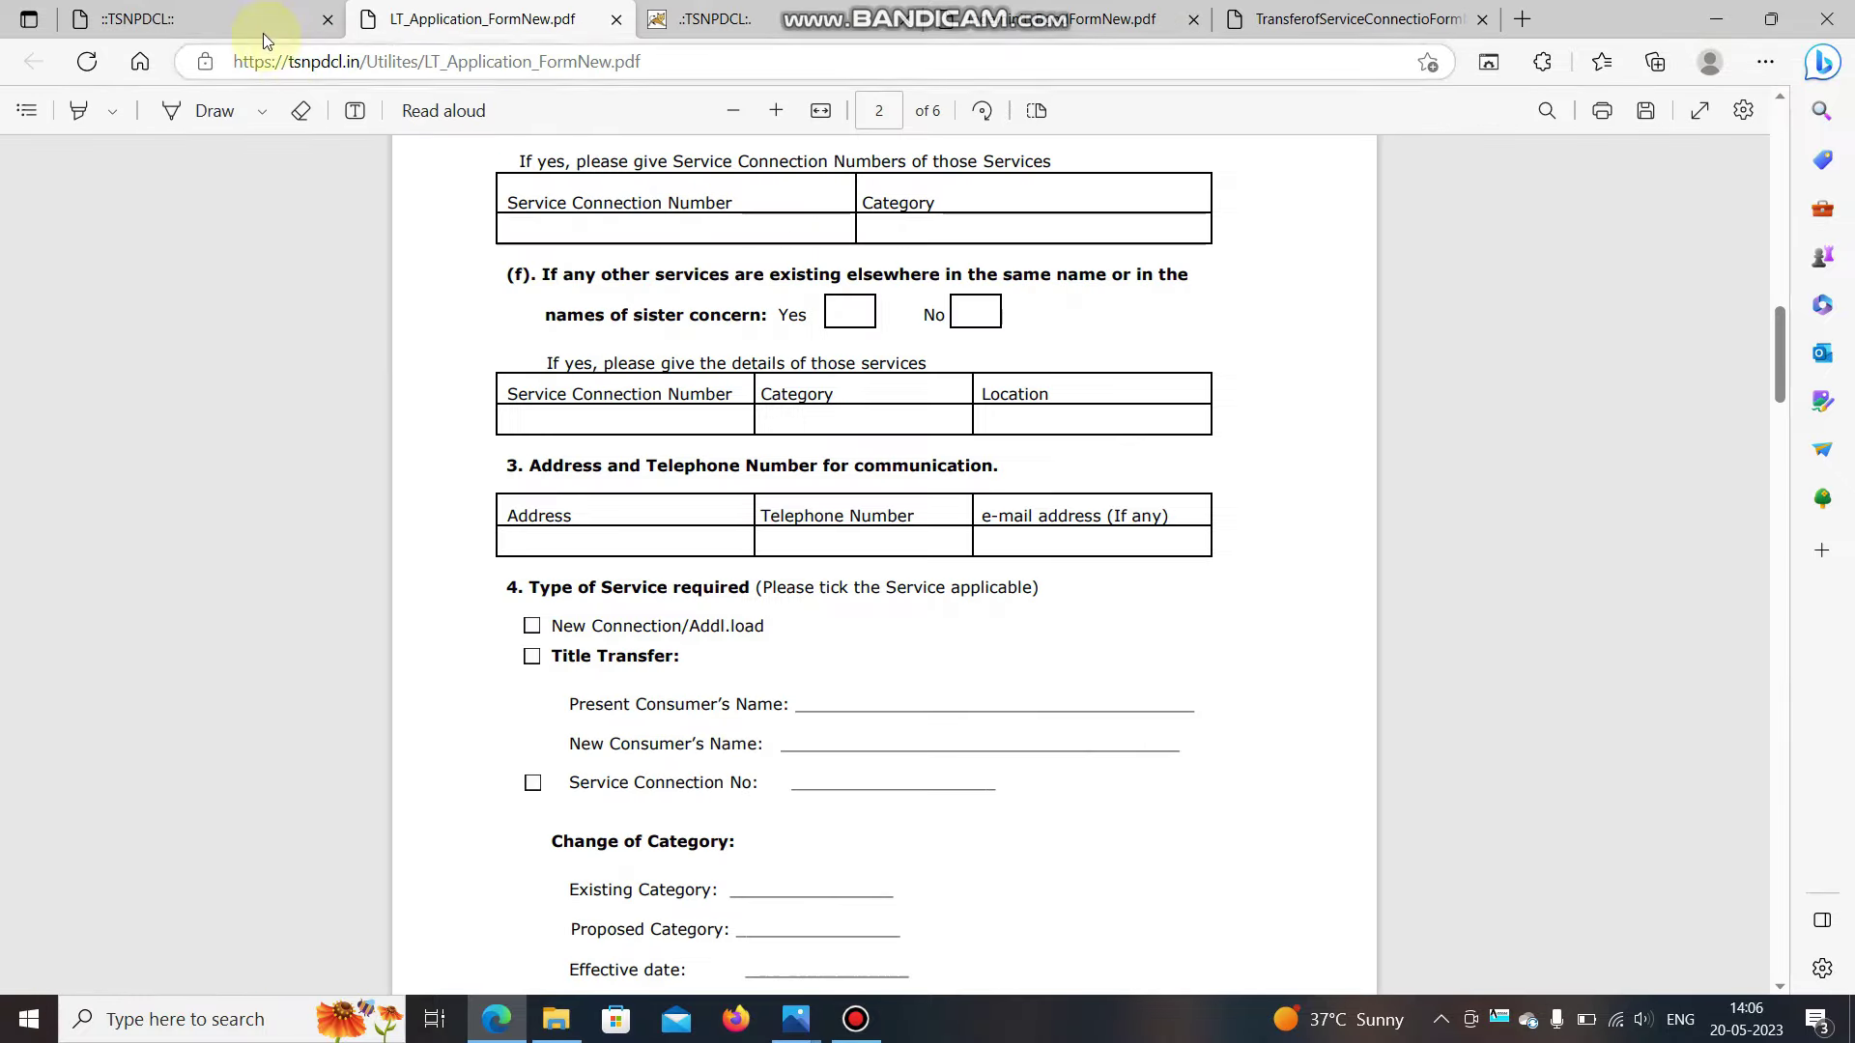
{"action": "scroll", "coordinate": [435, 401], "scroll_direction": "up", "scroll_amount": 10}
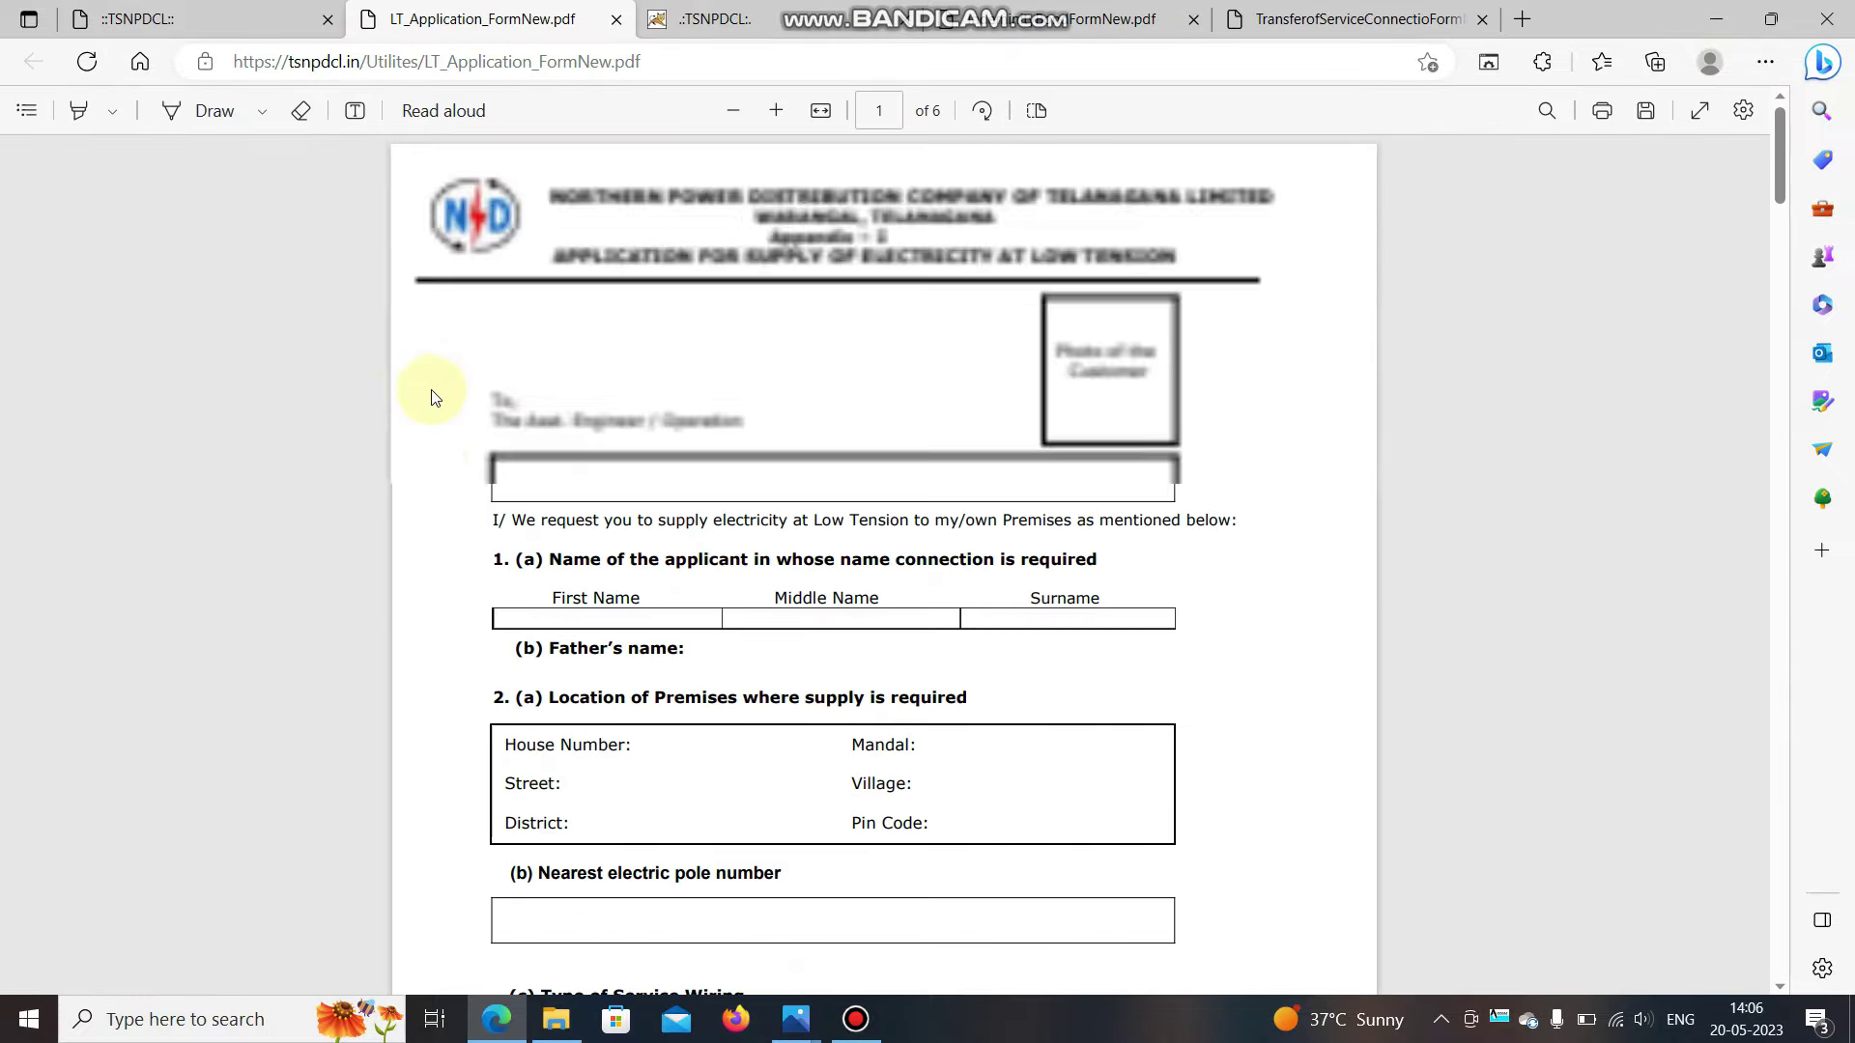
{"action": "left_click", "coordinate": [205, 22]}
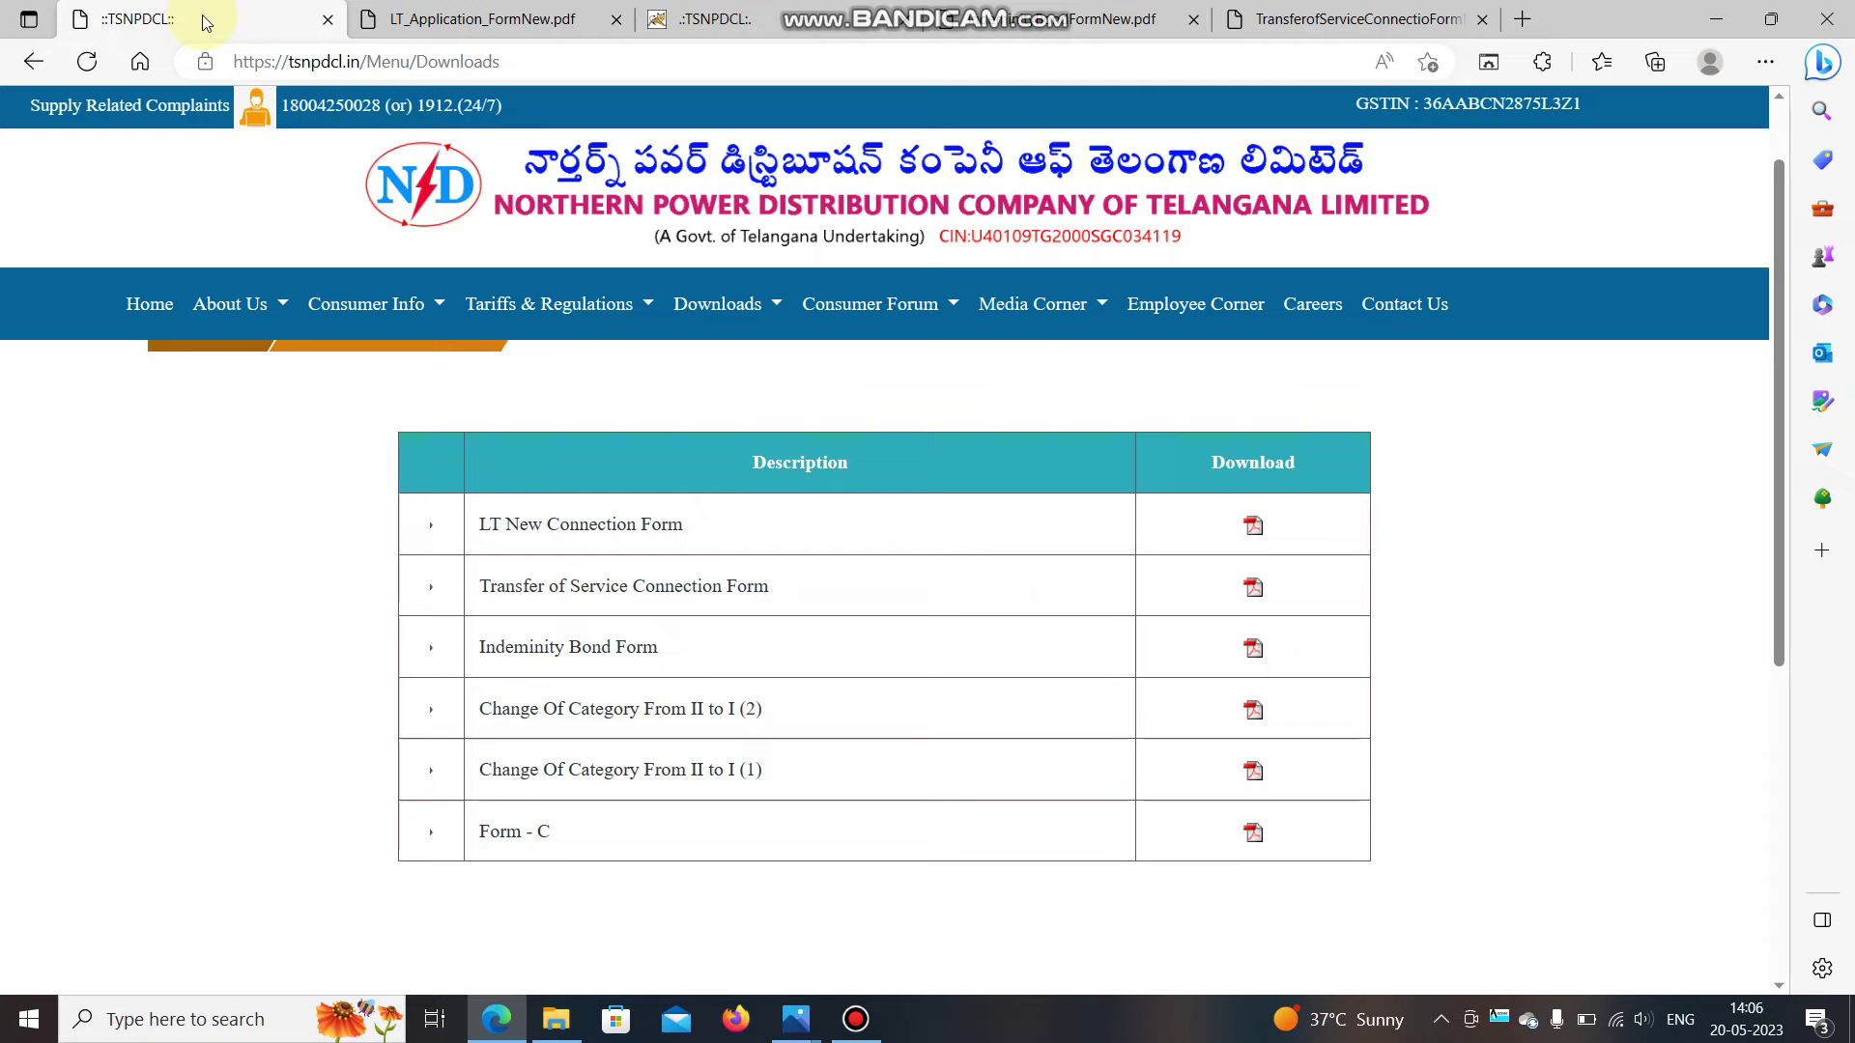
{"action": "left_click", "coordinate": [406, 29]}
Attach MUNICIPAL CERTIFICATE as the ownership document, leaving the caste certificate empty.
{"action": "left_click", "coordinate": [750, 29]}
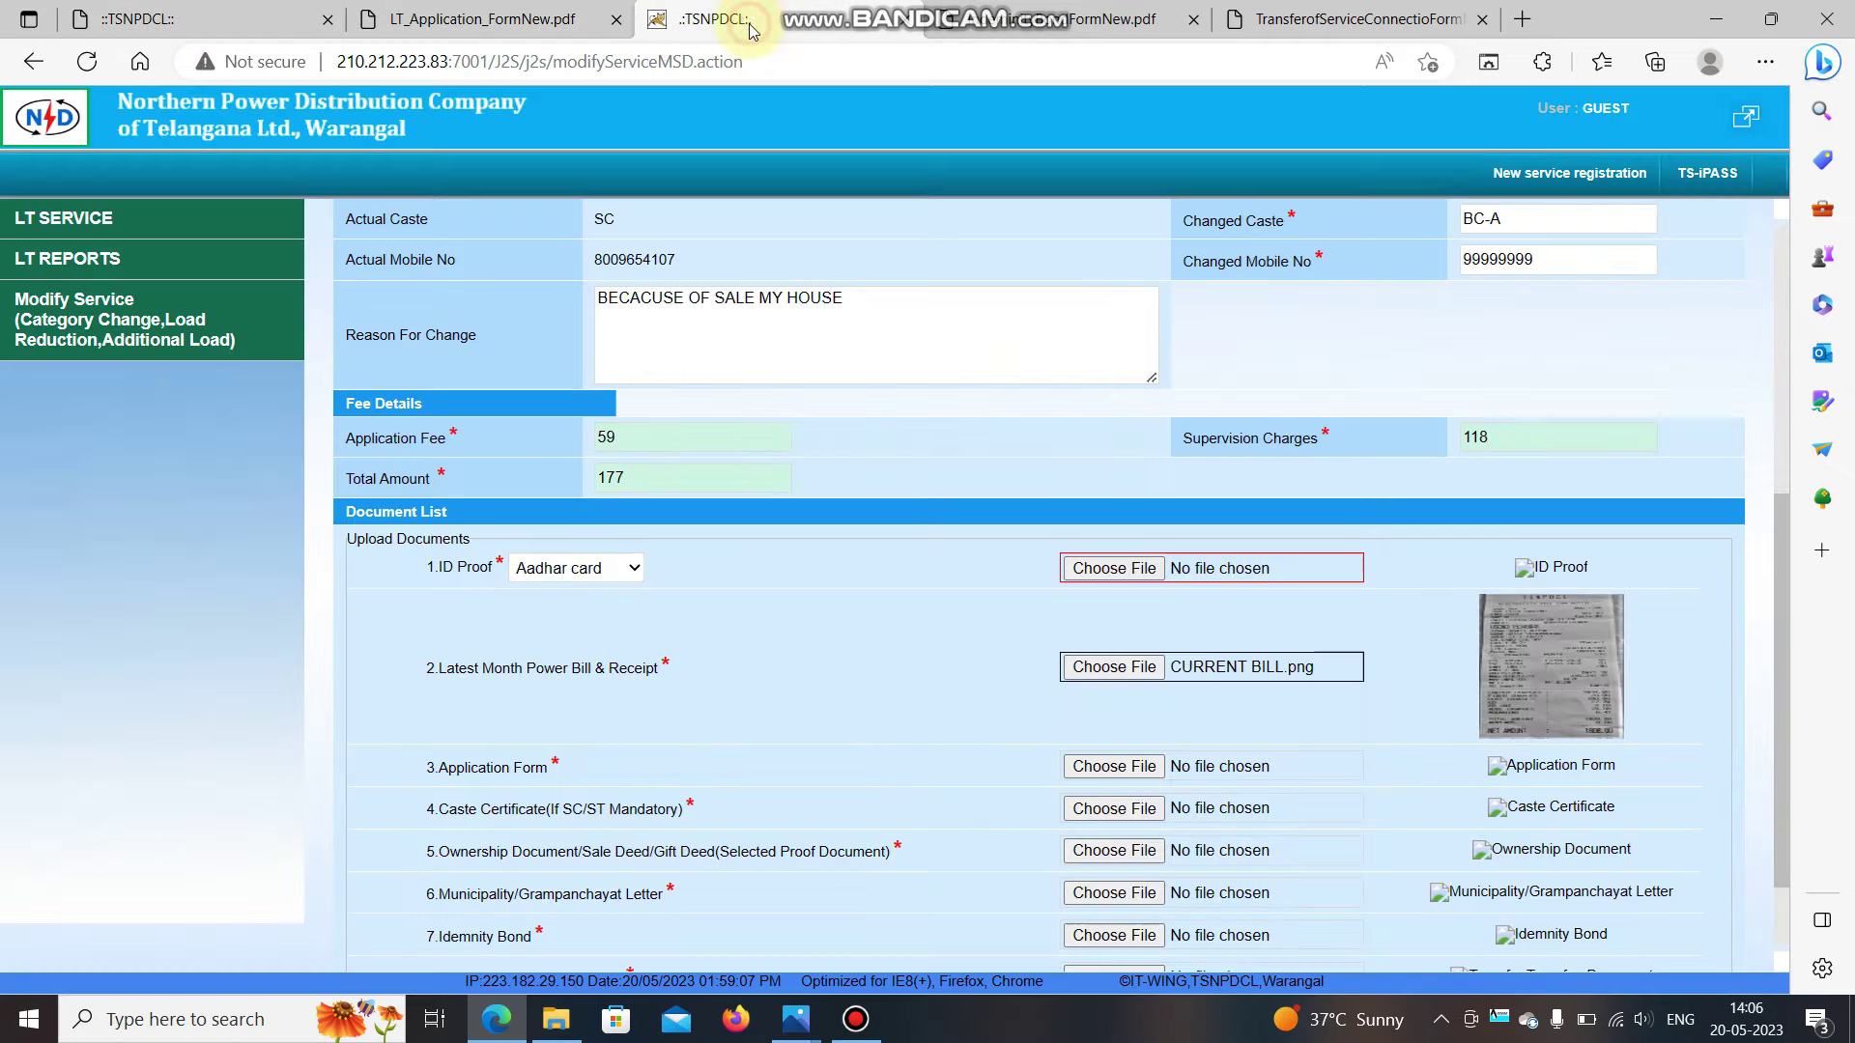
{"action": "scroll", "coordinate": [988, 790], "scroll_direction": "down", "scroll_amount": 1}
{"action": "scroll", "coordinate": [987, 790], "scroll_direction": "down", "scroll_amount": 1}
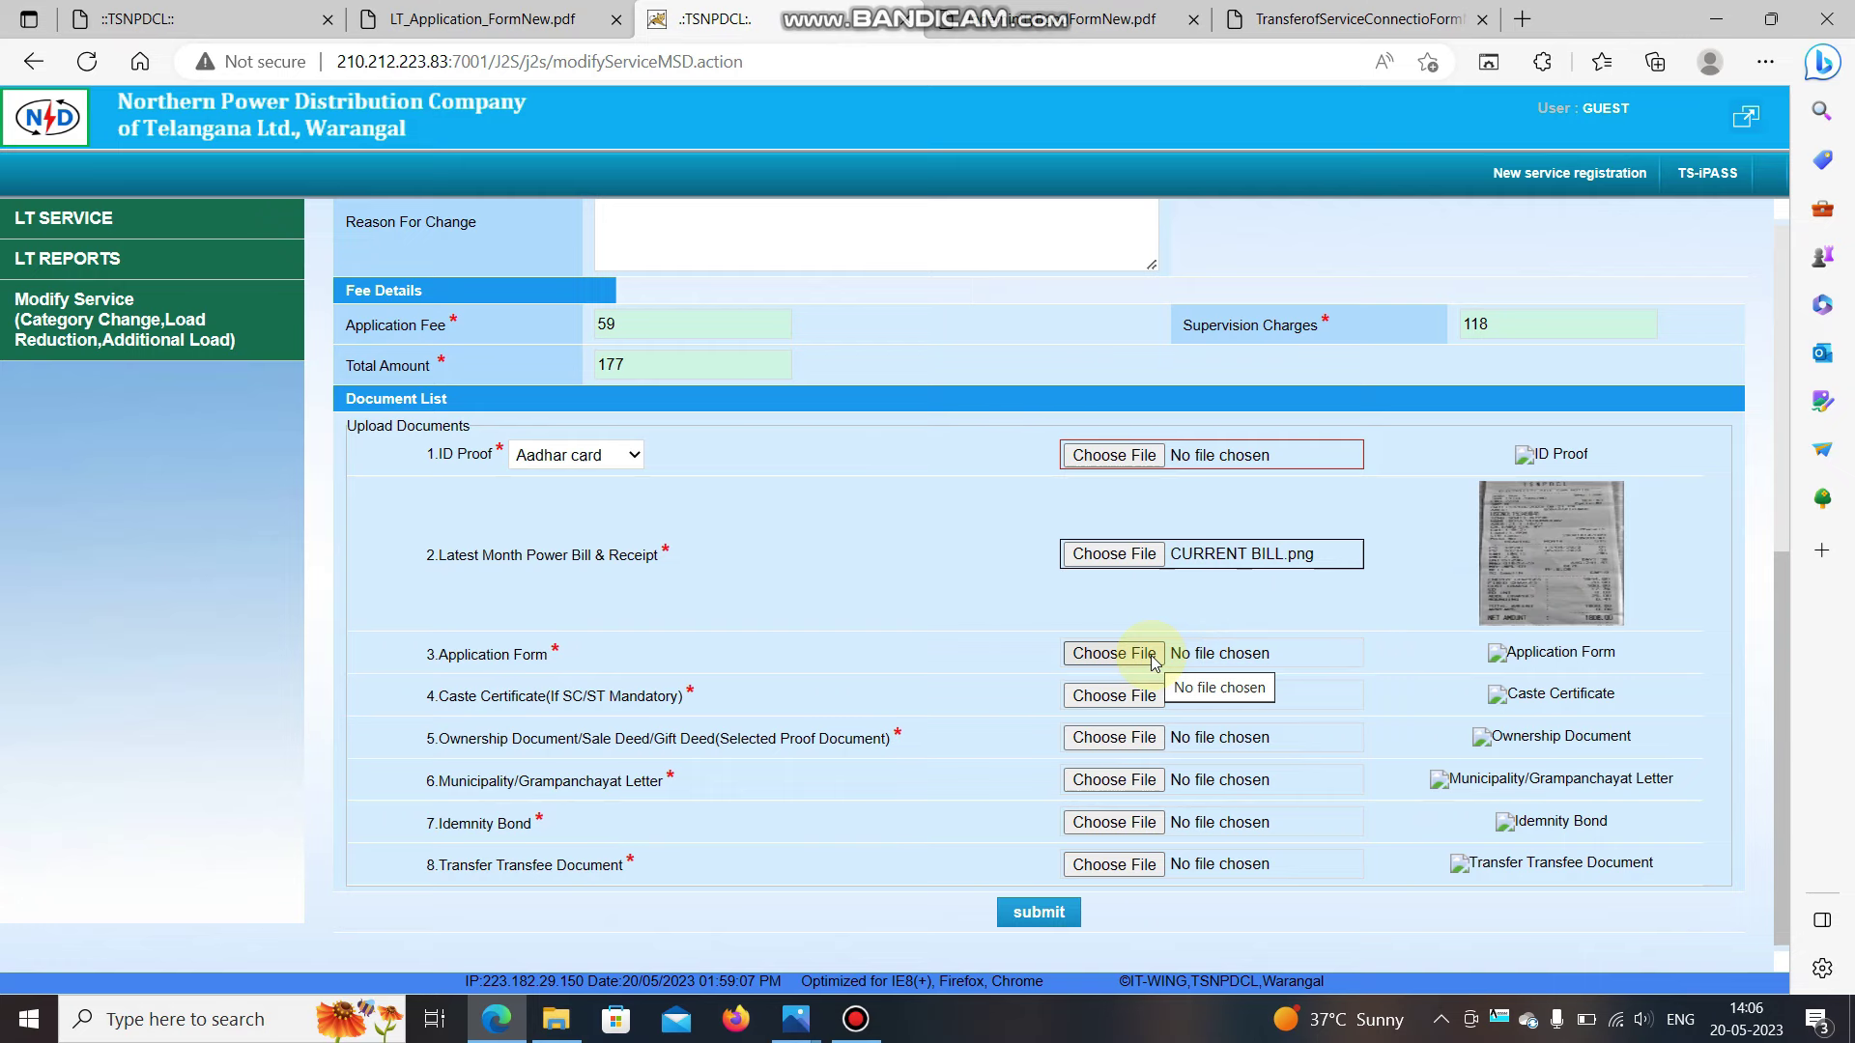
{"action": "left_click", "coordinate": [1129, 699]}
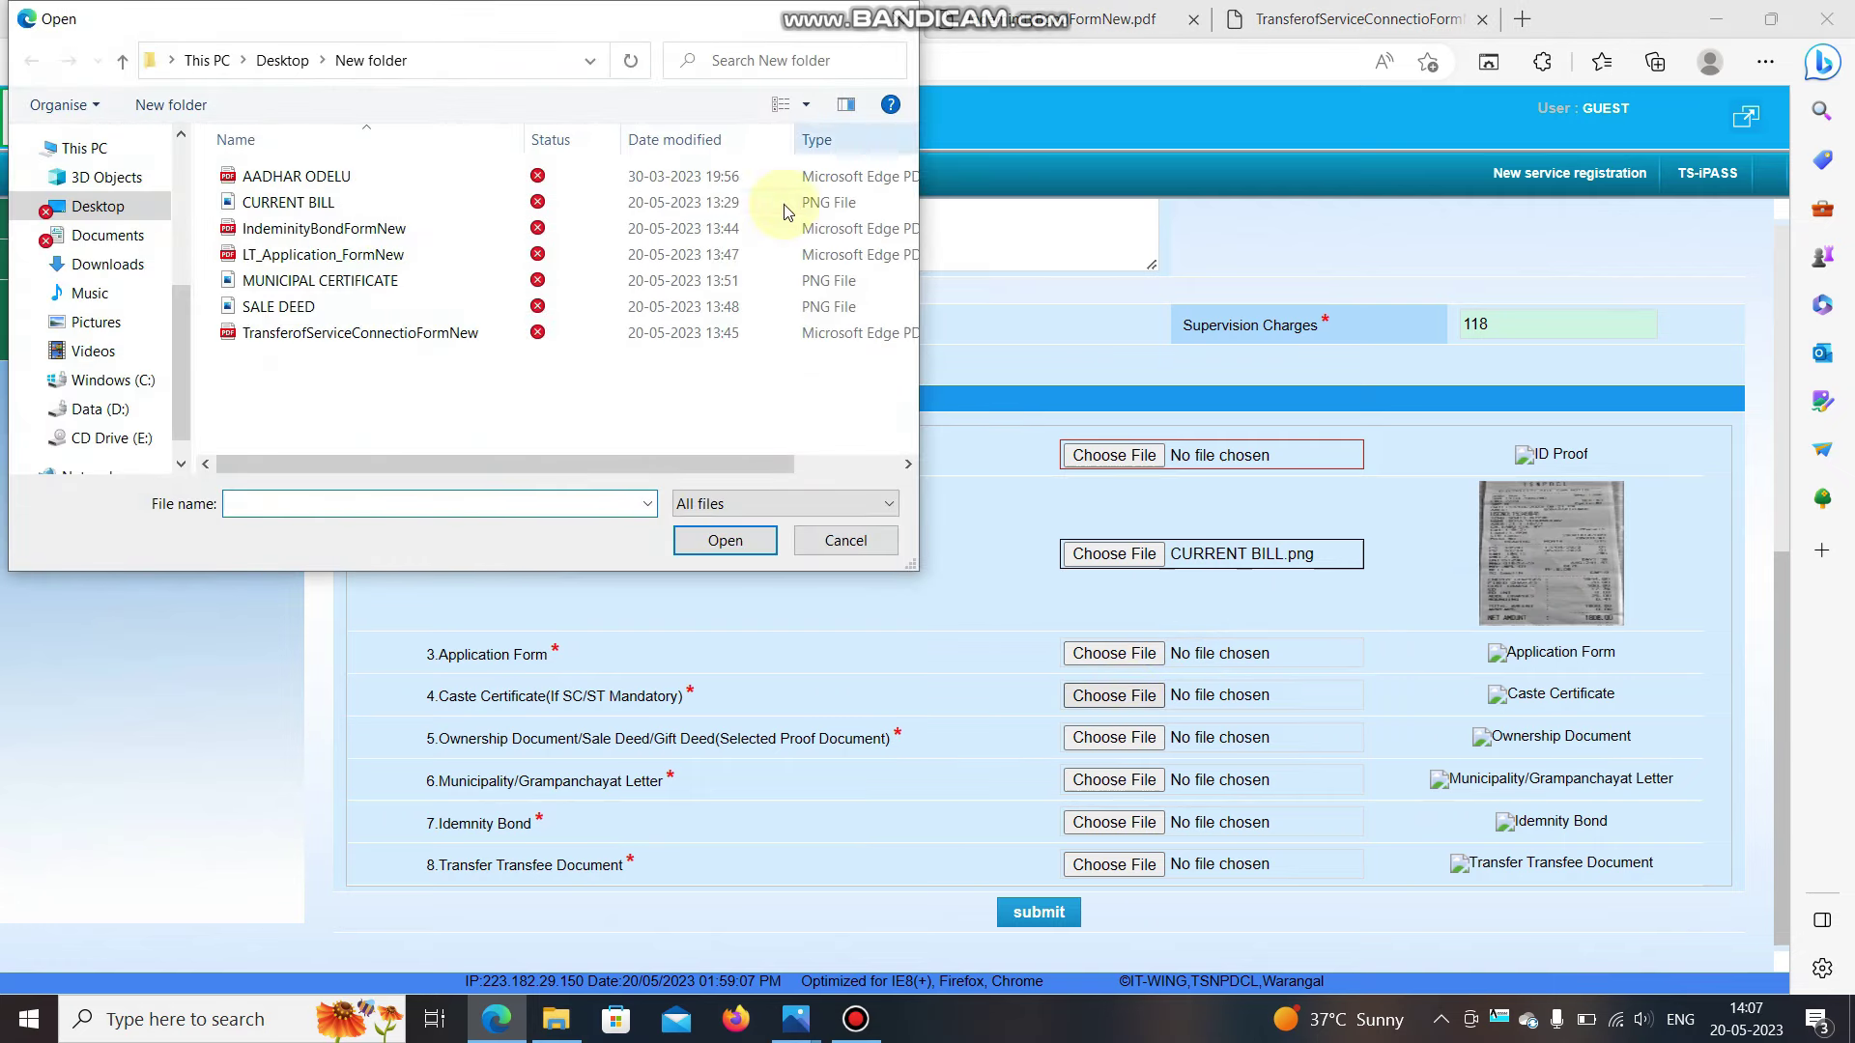
{"action": "left_click", "coordinate": [897, 19]}
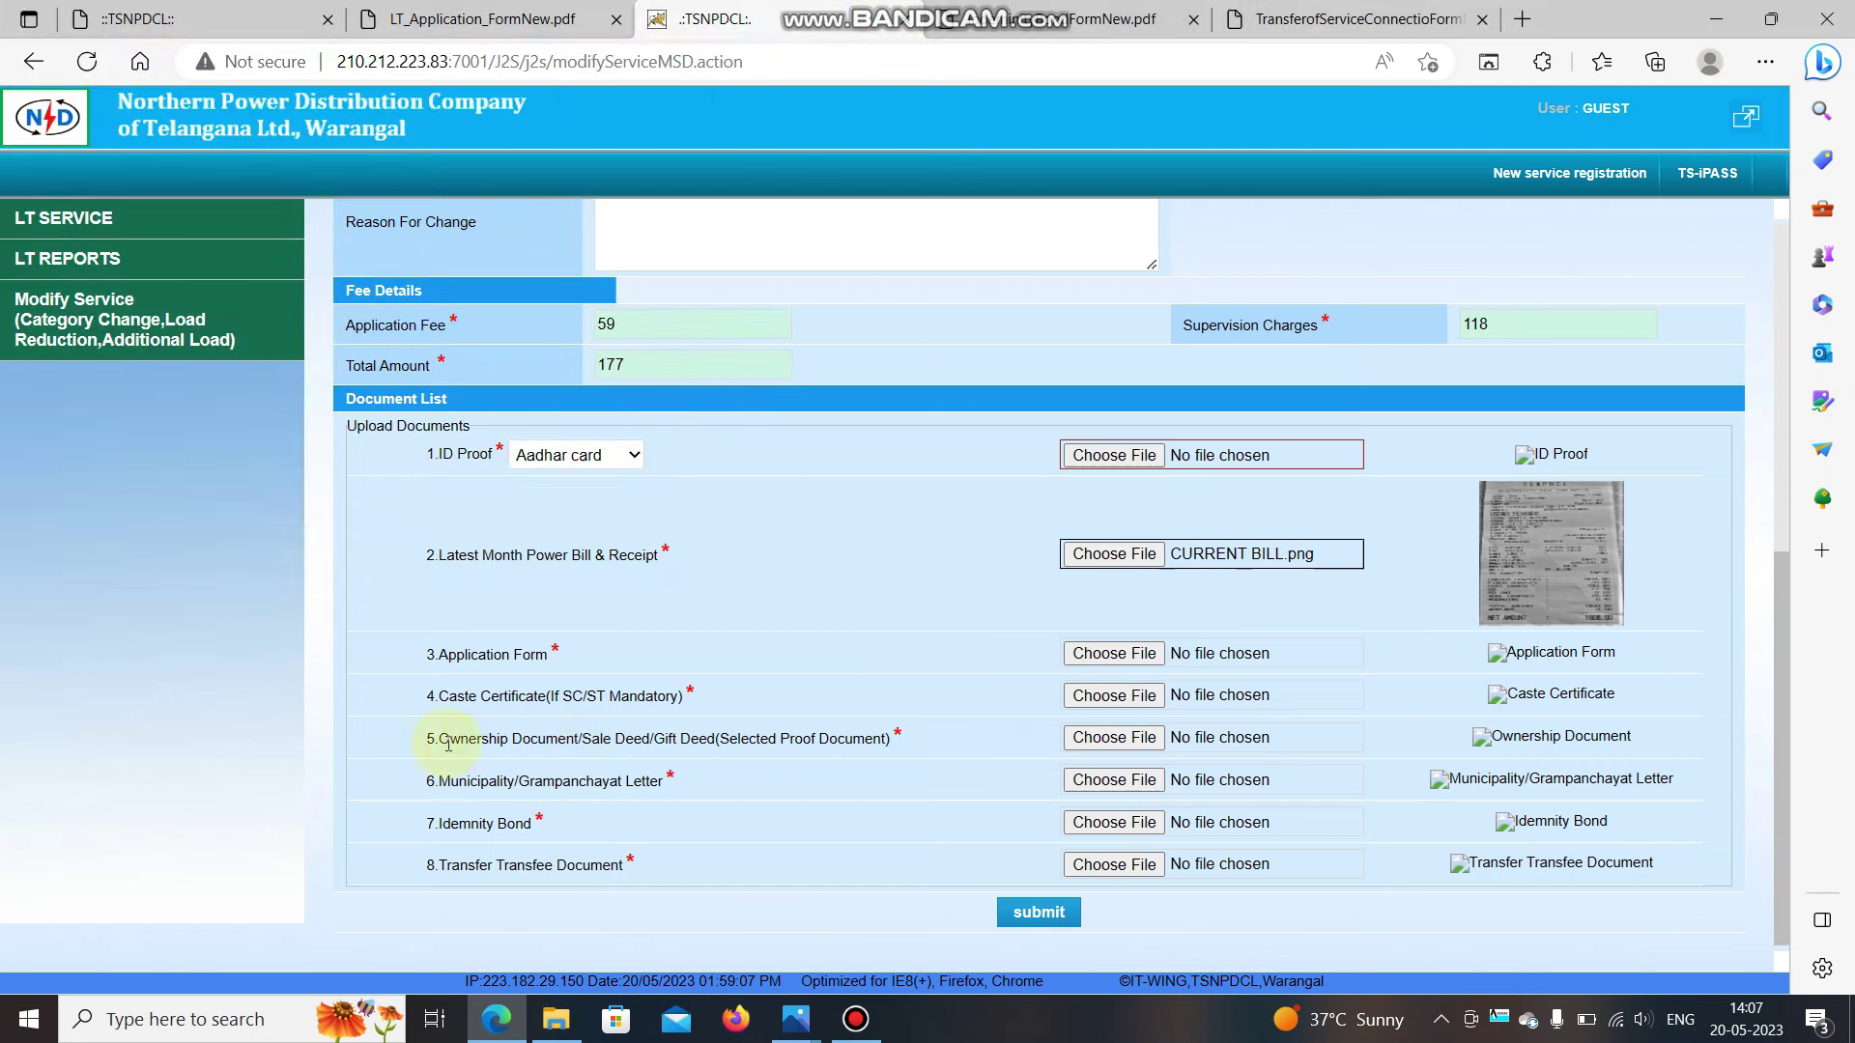
{"action": "left_click", "coordinate": [1117, 748]}
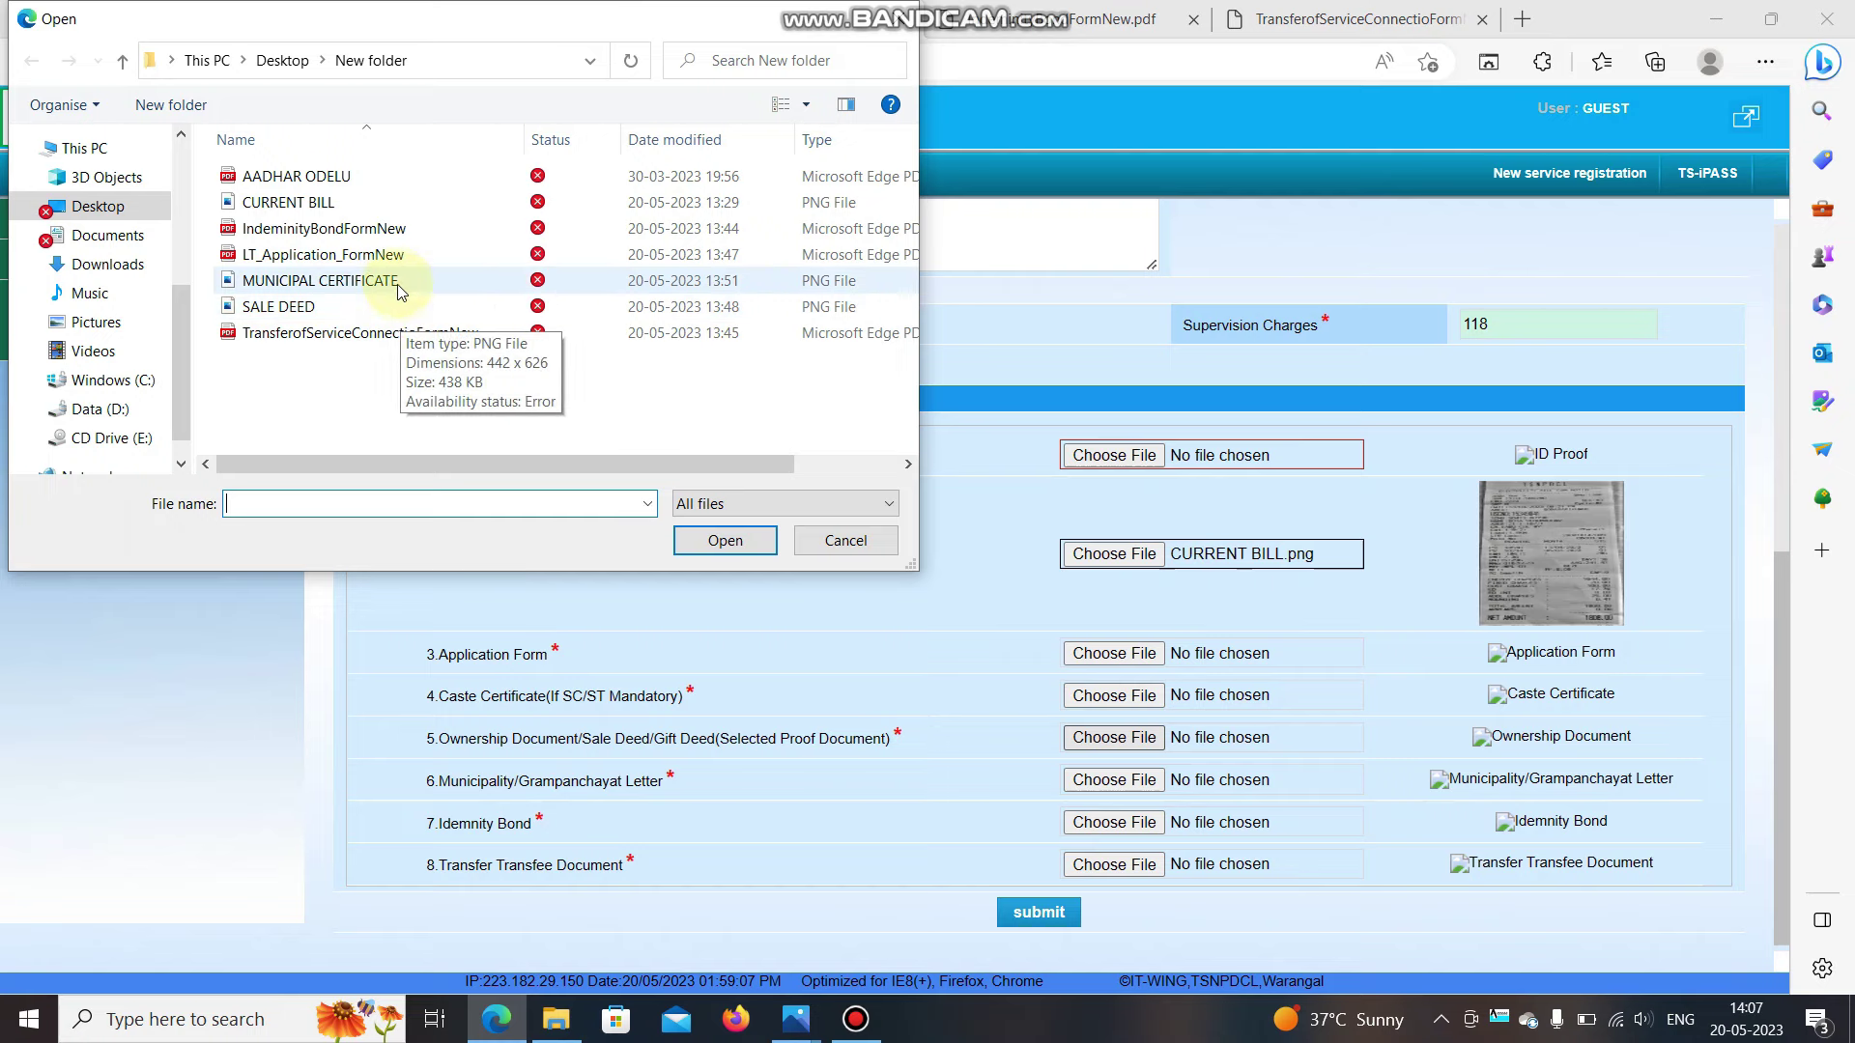
{"action": "double_click", "coordinate": [412, 290]}
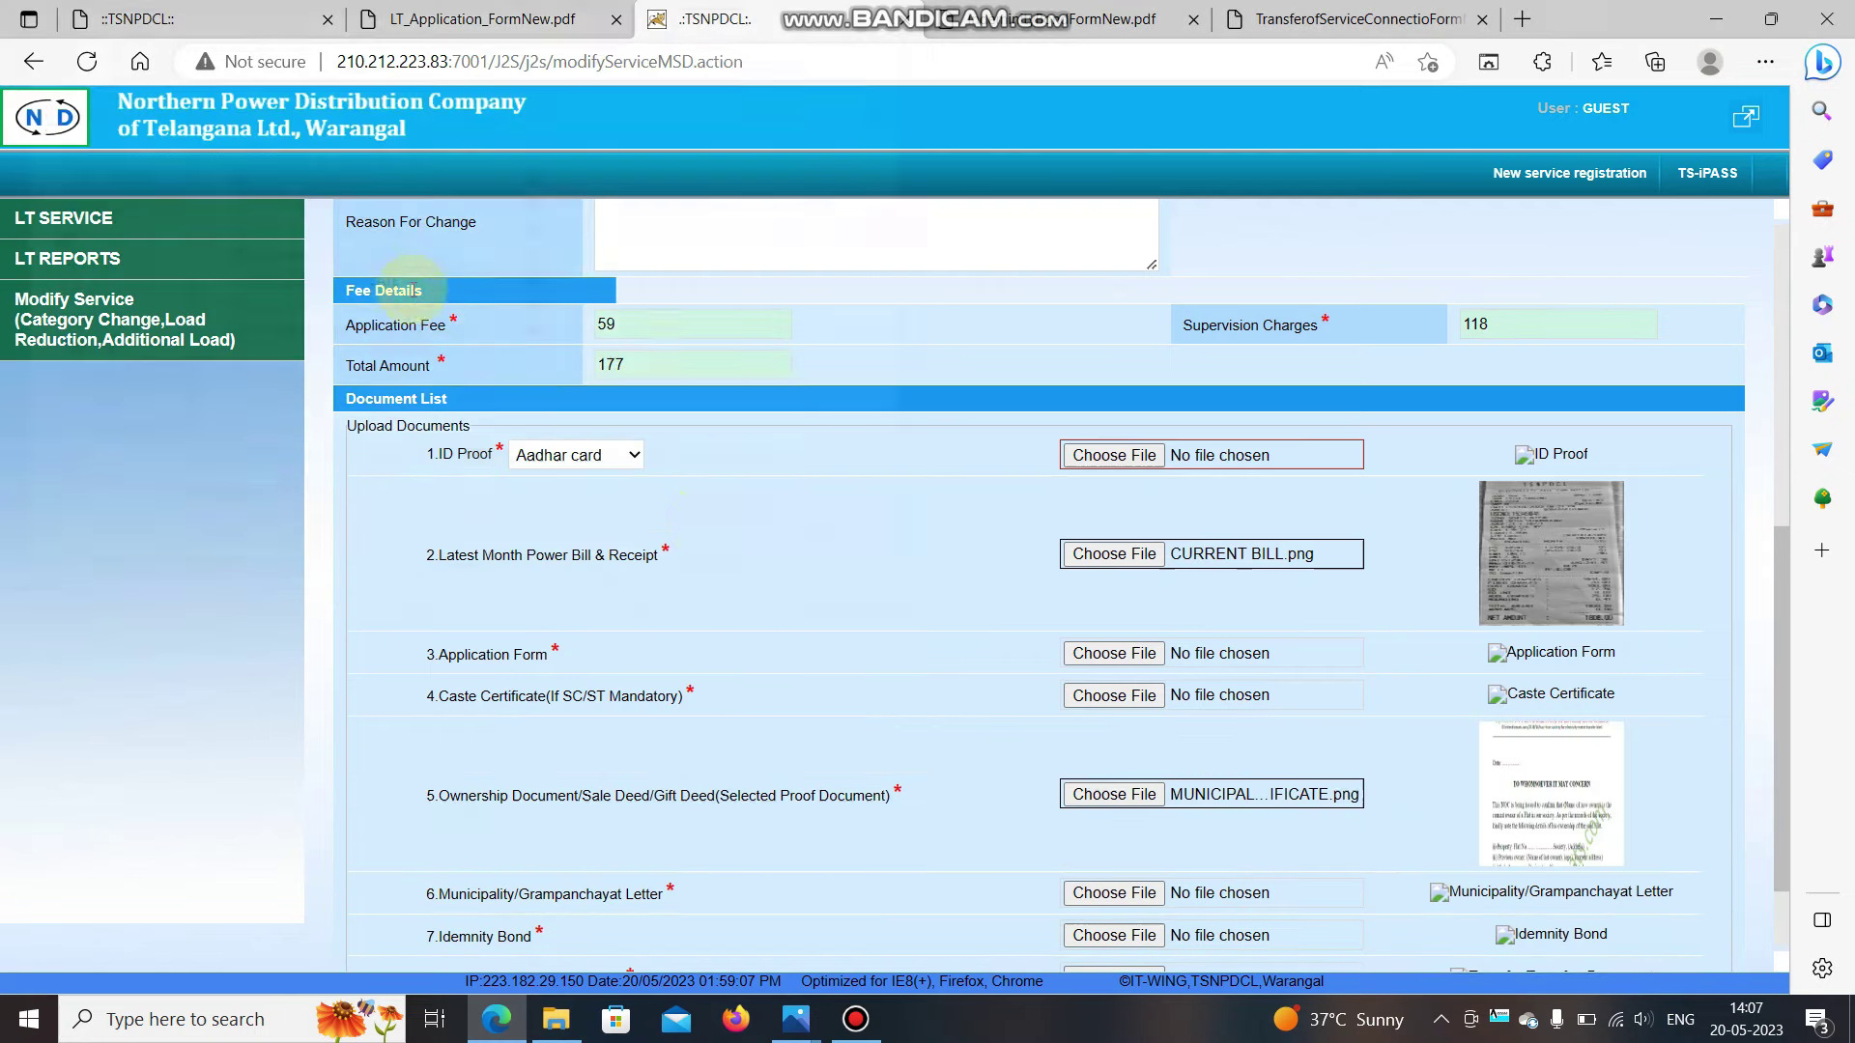
{"action": "scroll", "coordinate": [1203, 808], "scroll_direction": "down", "scroll_amount": 2}
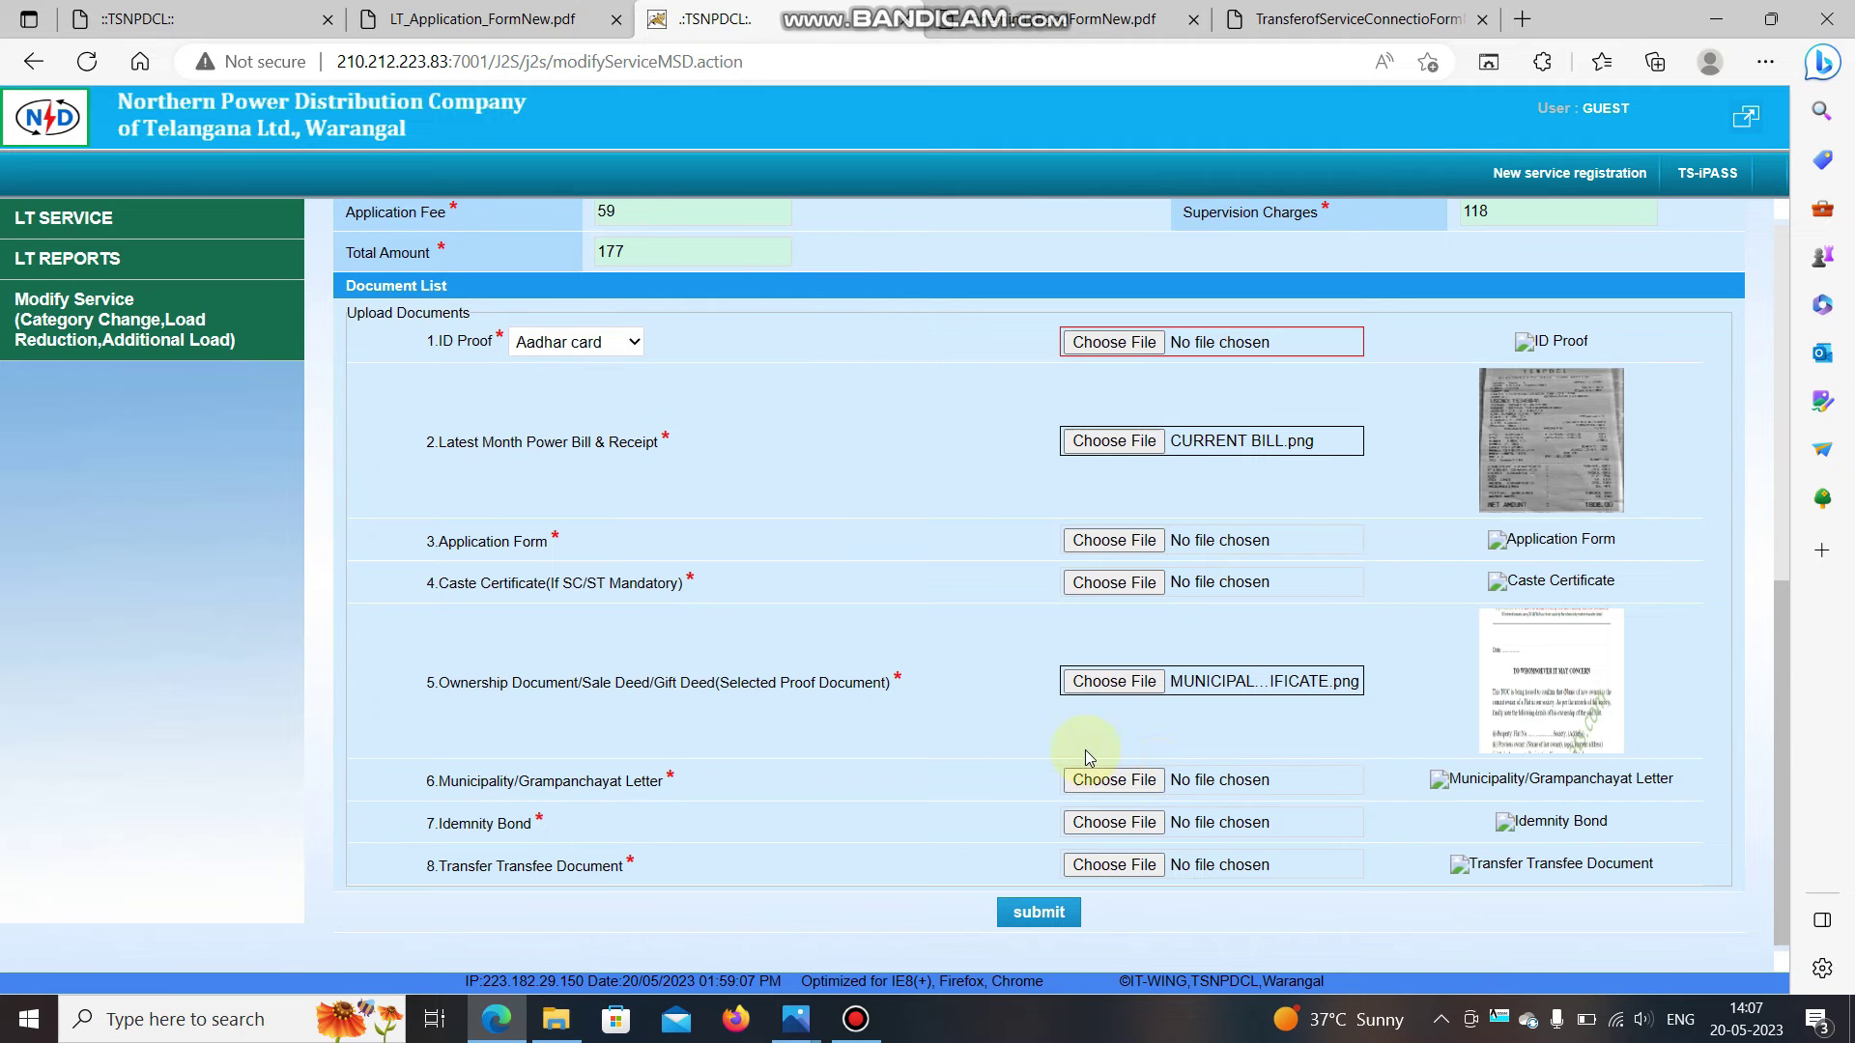
{"action": "scroll", "coordinate": [1086, 749], "scroll_direction": "down", "scroll_amount": 1}
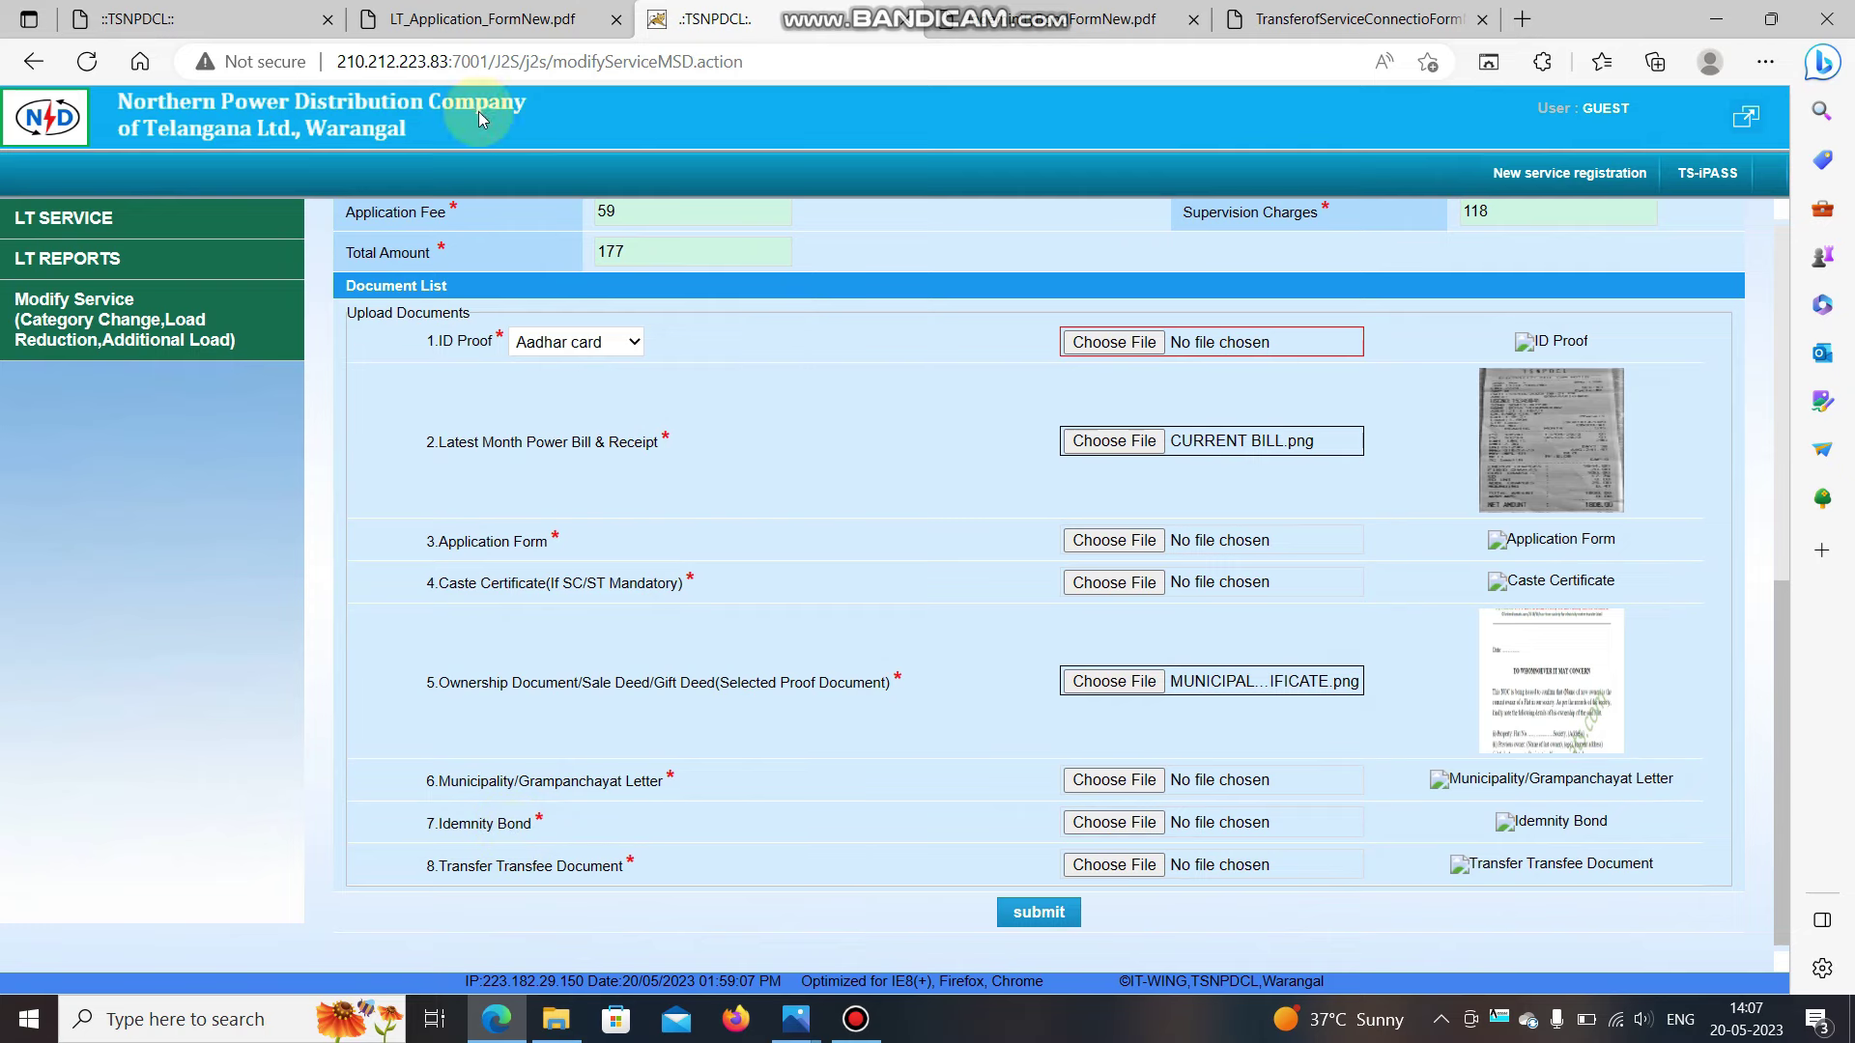
{"action": "left_click", "coordinate": [295, 12]}
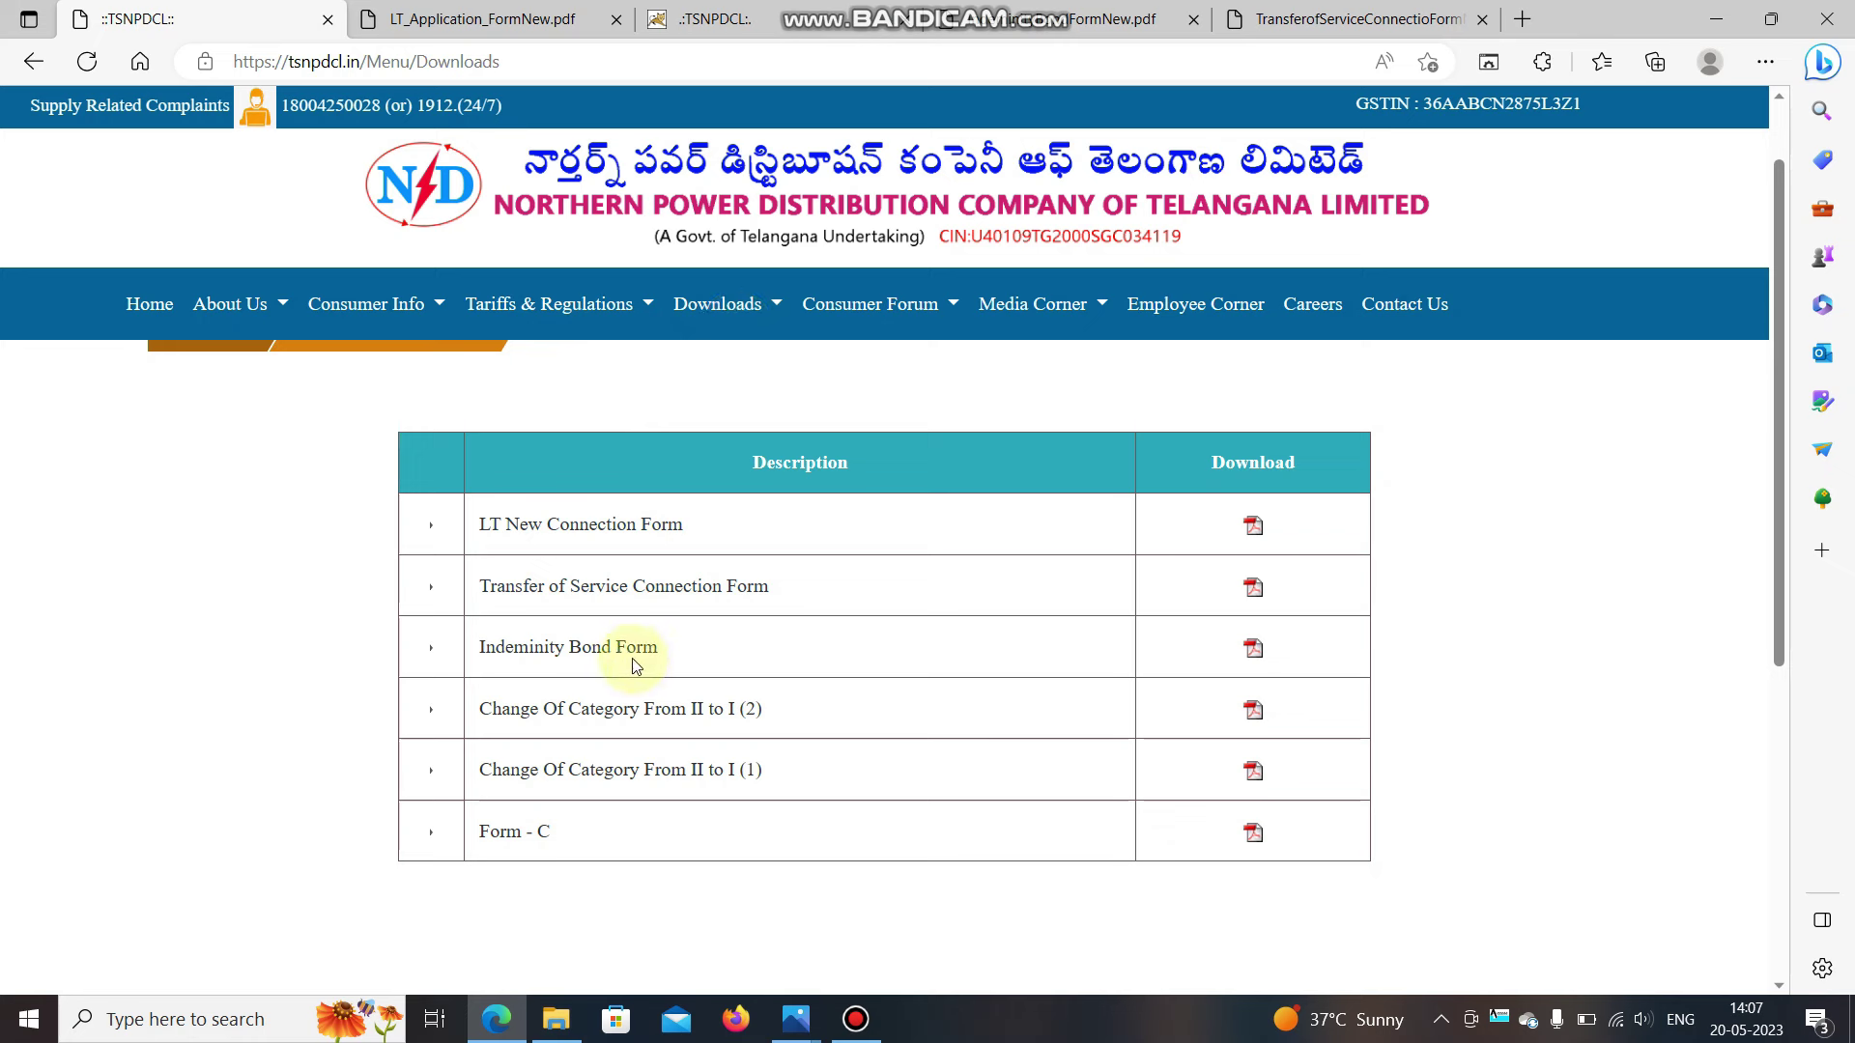
Scroll through the Indemnity Bond form PDF to review its contents.
{"action": "left_click", "coordinate": [1109, 13]}
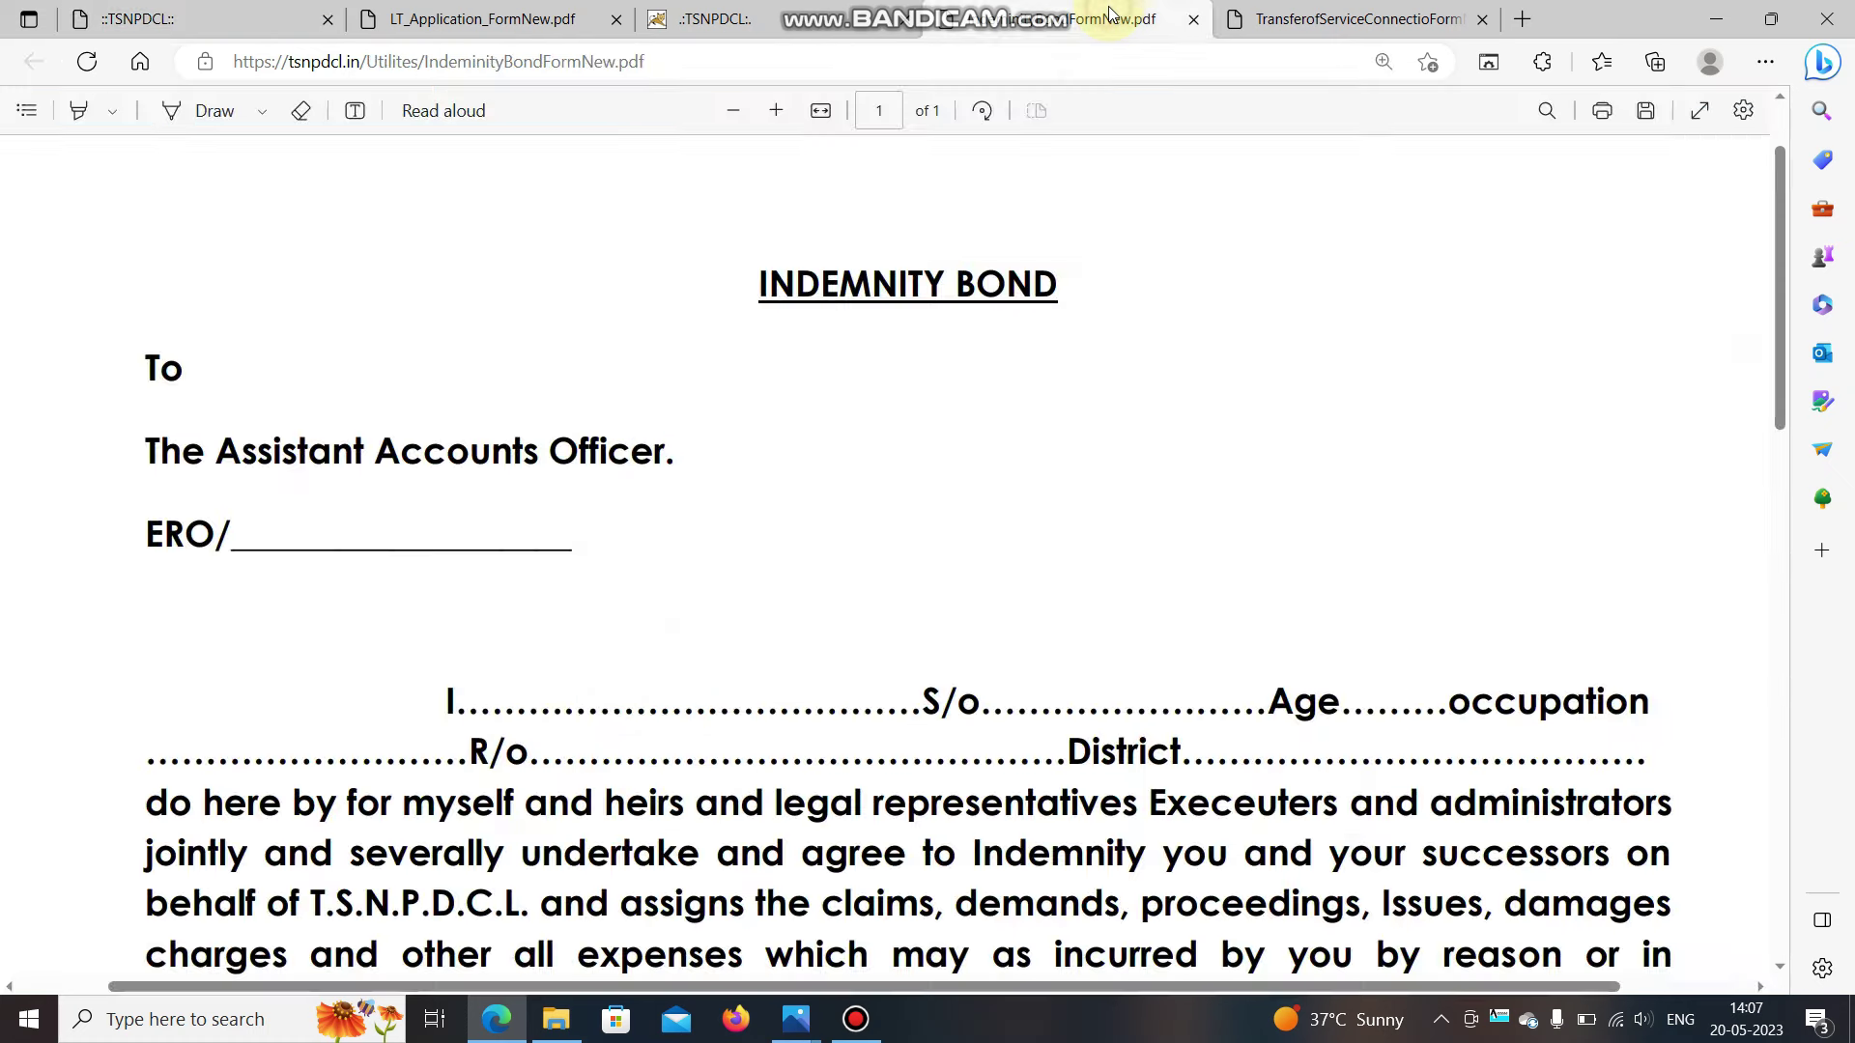
{"action": "scroll", "coordinate": [695, 621], "scroll_direction": "up", "scroll_amount": 1}
{"action": "scroll", "coordinate": [701, 614], "scroll_direction": "down", "scroll_amount": 1}
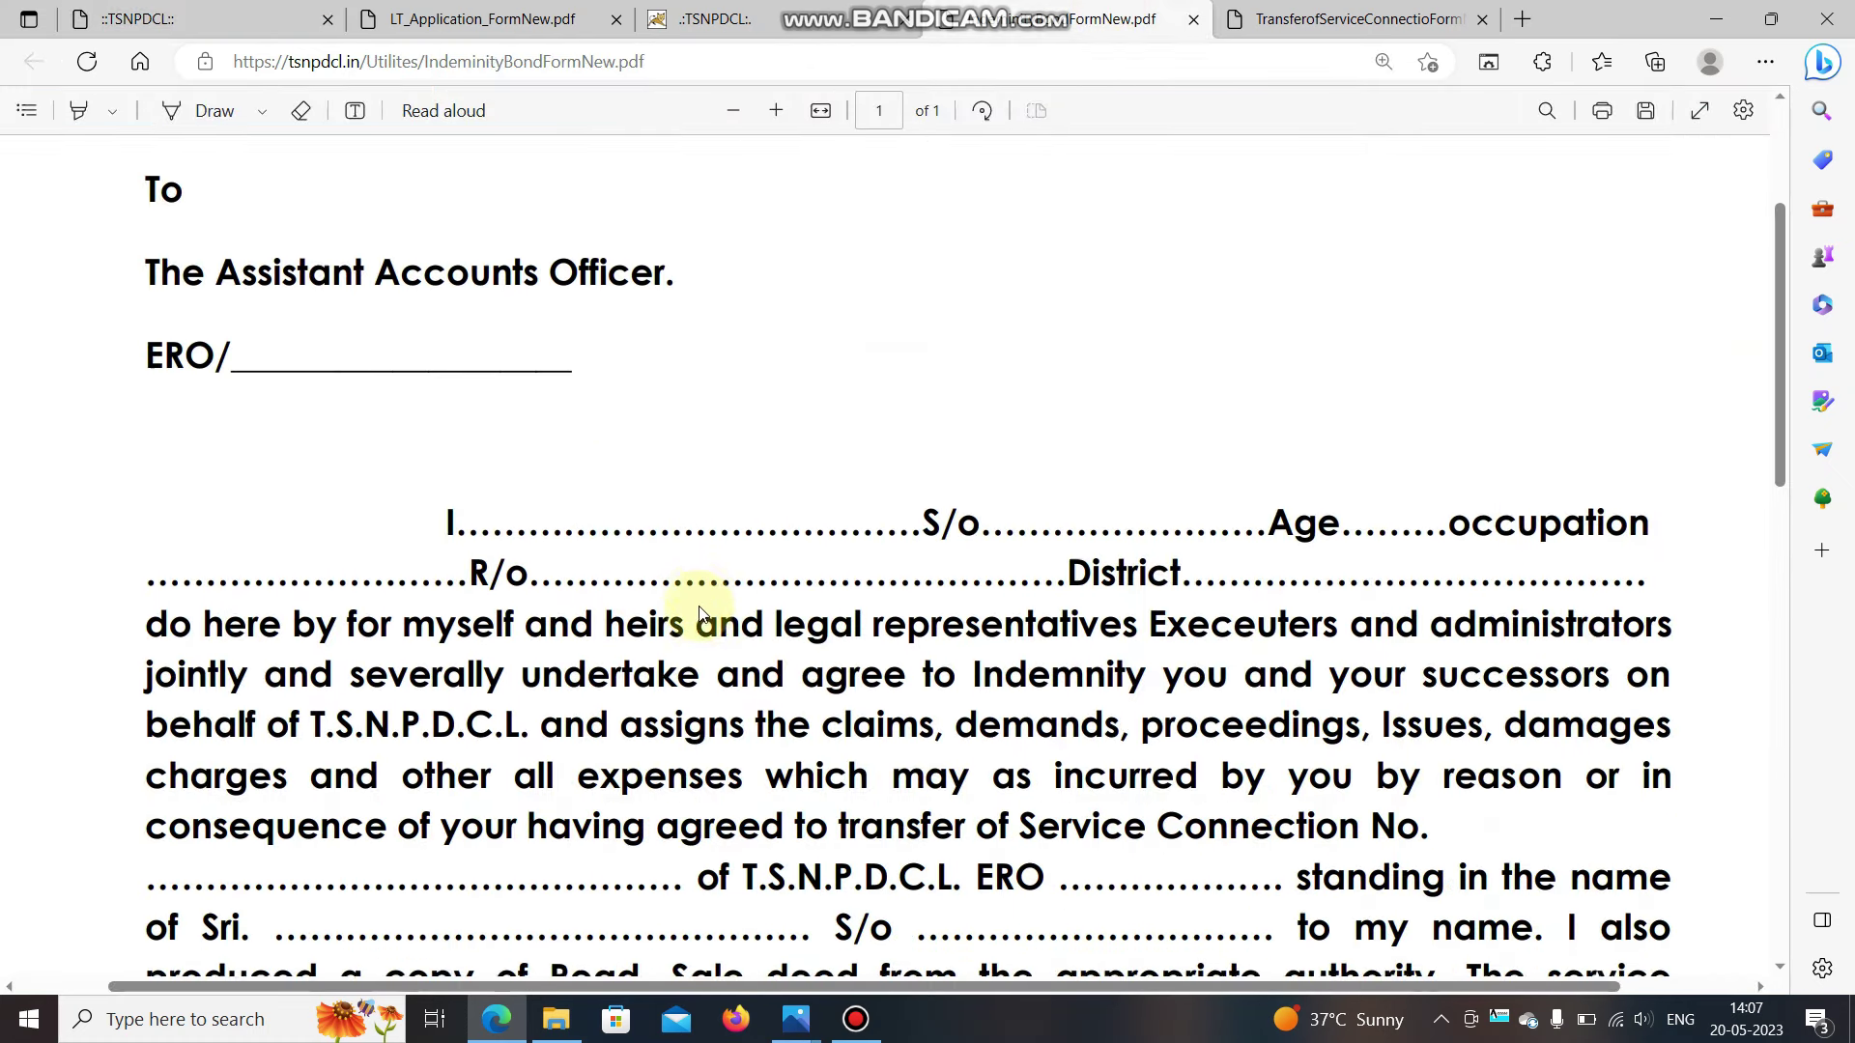
{"action": "scroll", "coordinate": [701, 614], "scroll_direction": "down", "scroll_amount": 3}
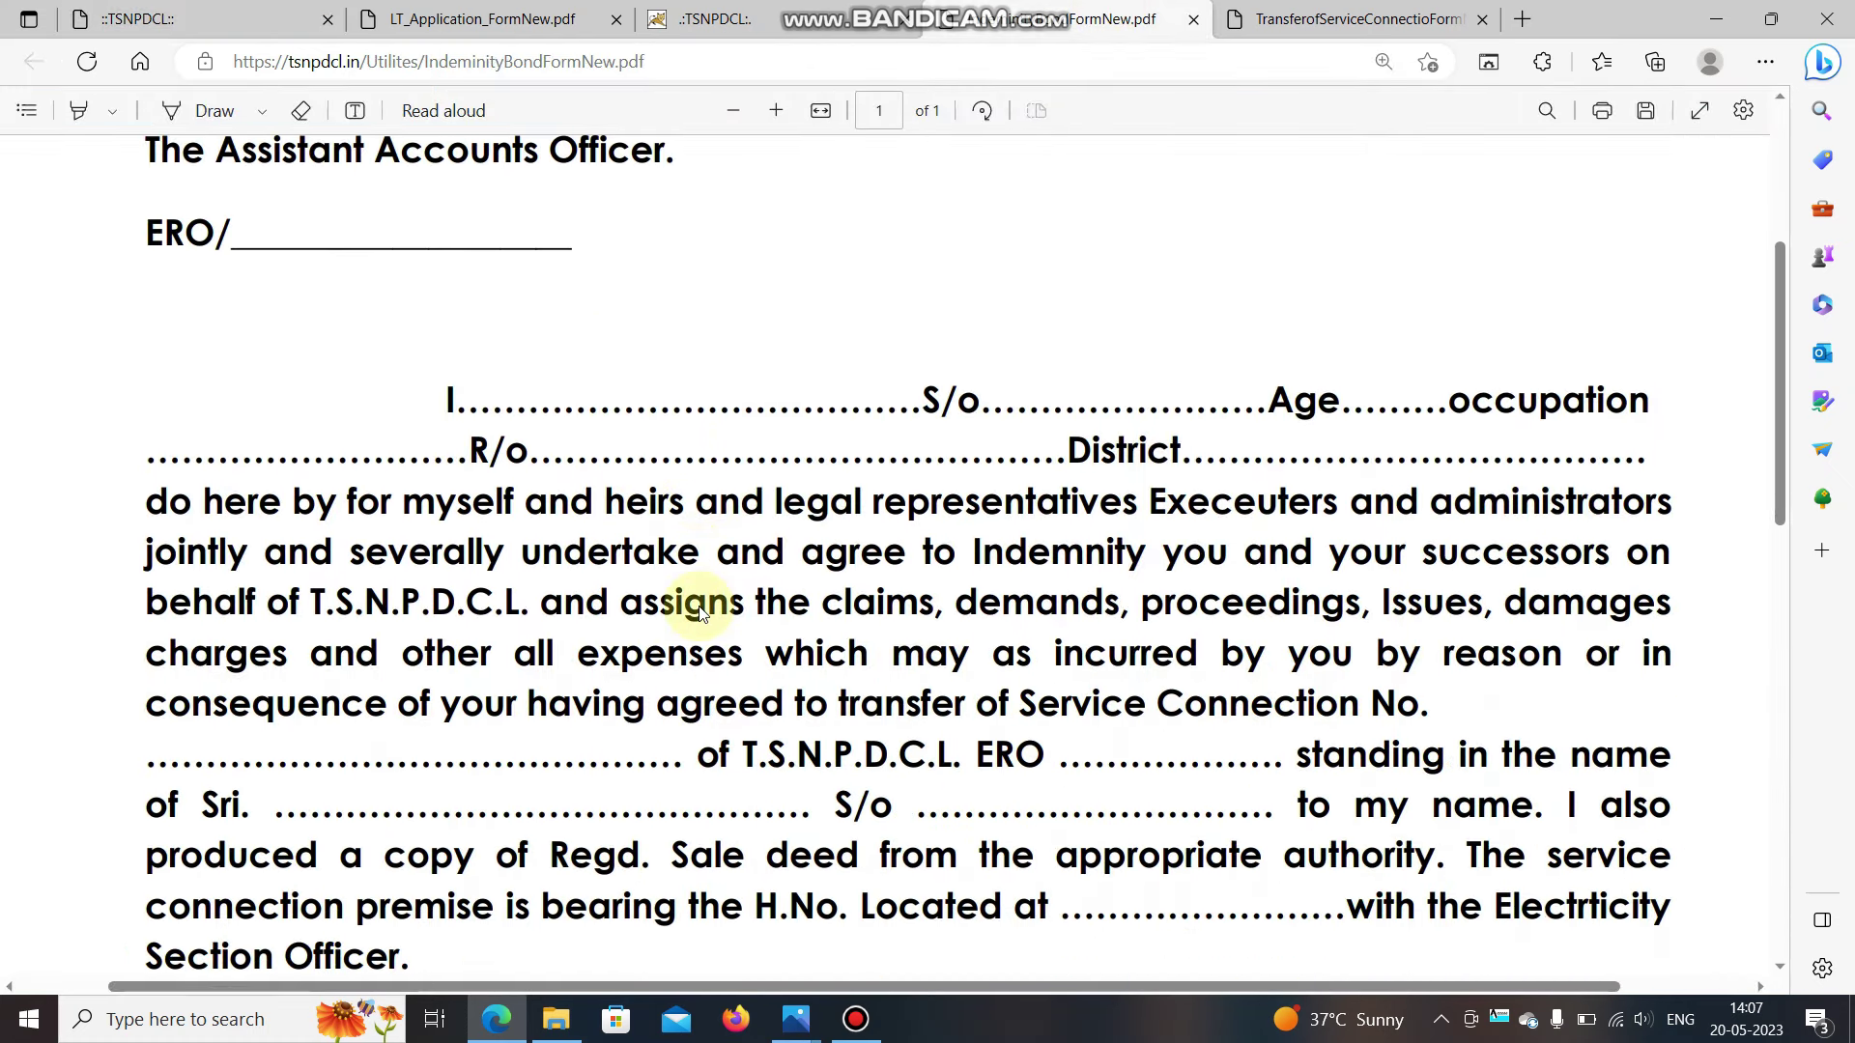
{"action": "scroll", "coordinate": [701, 615], "scroll_direction": "down", "scroll_amount": 1}
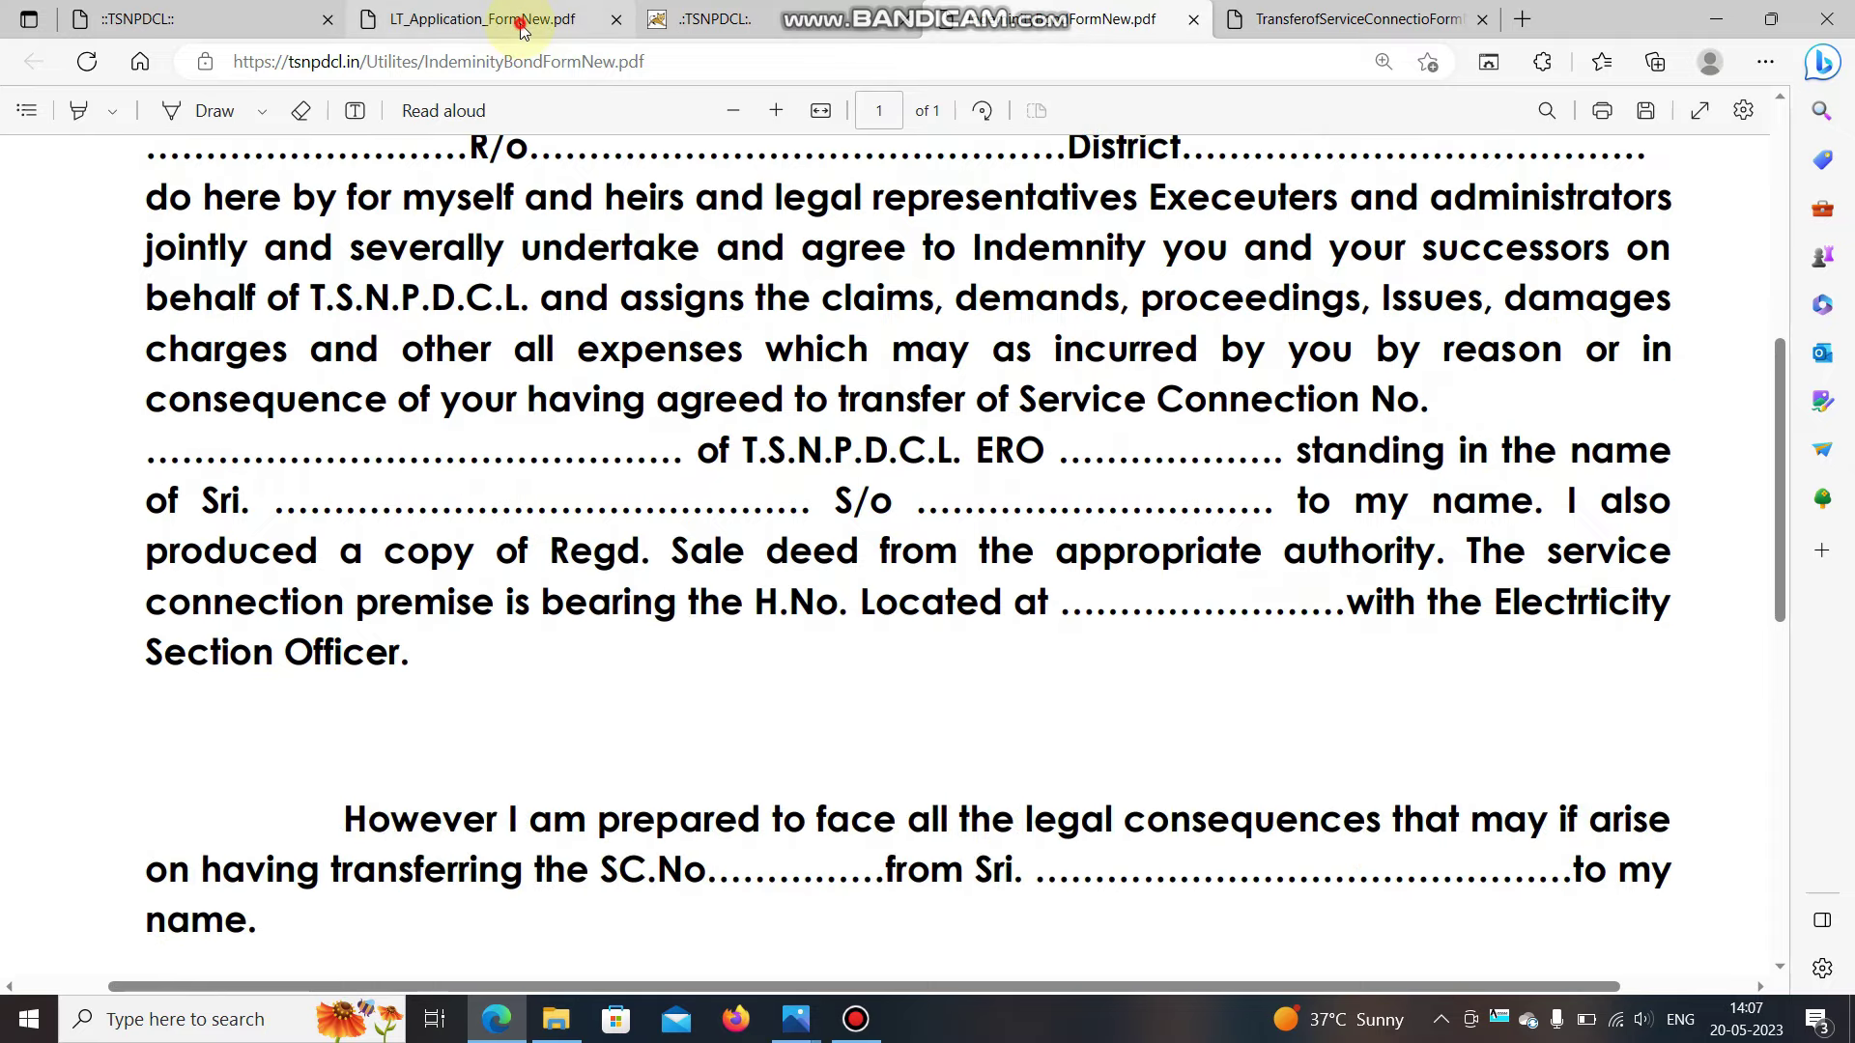
Glance at the LT application form PDF, then return to the Downloads page.
{"action": "left_click", "coordinate": [522, 29]}
{"action": "left_click", "coordinate": [682, 25]}
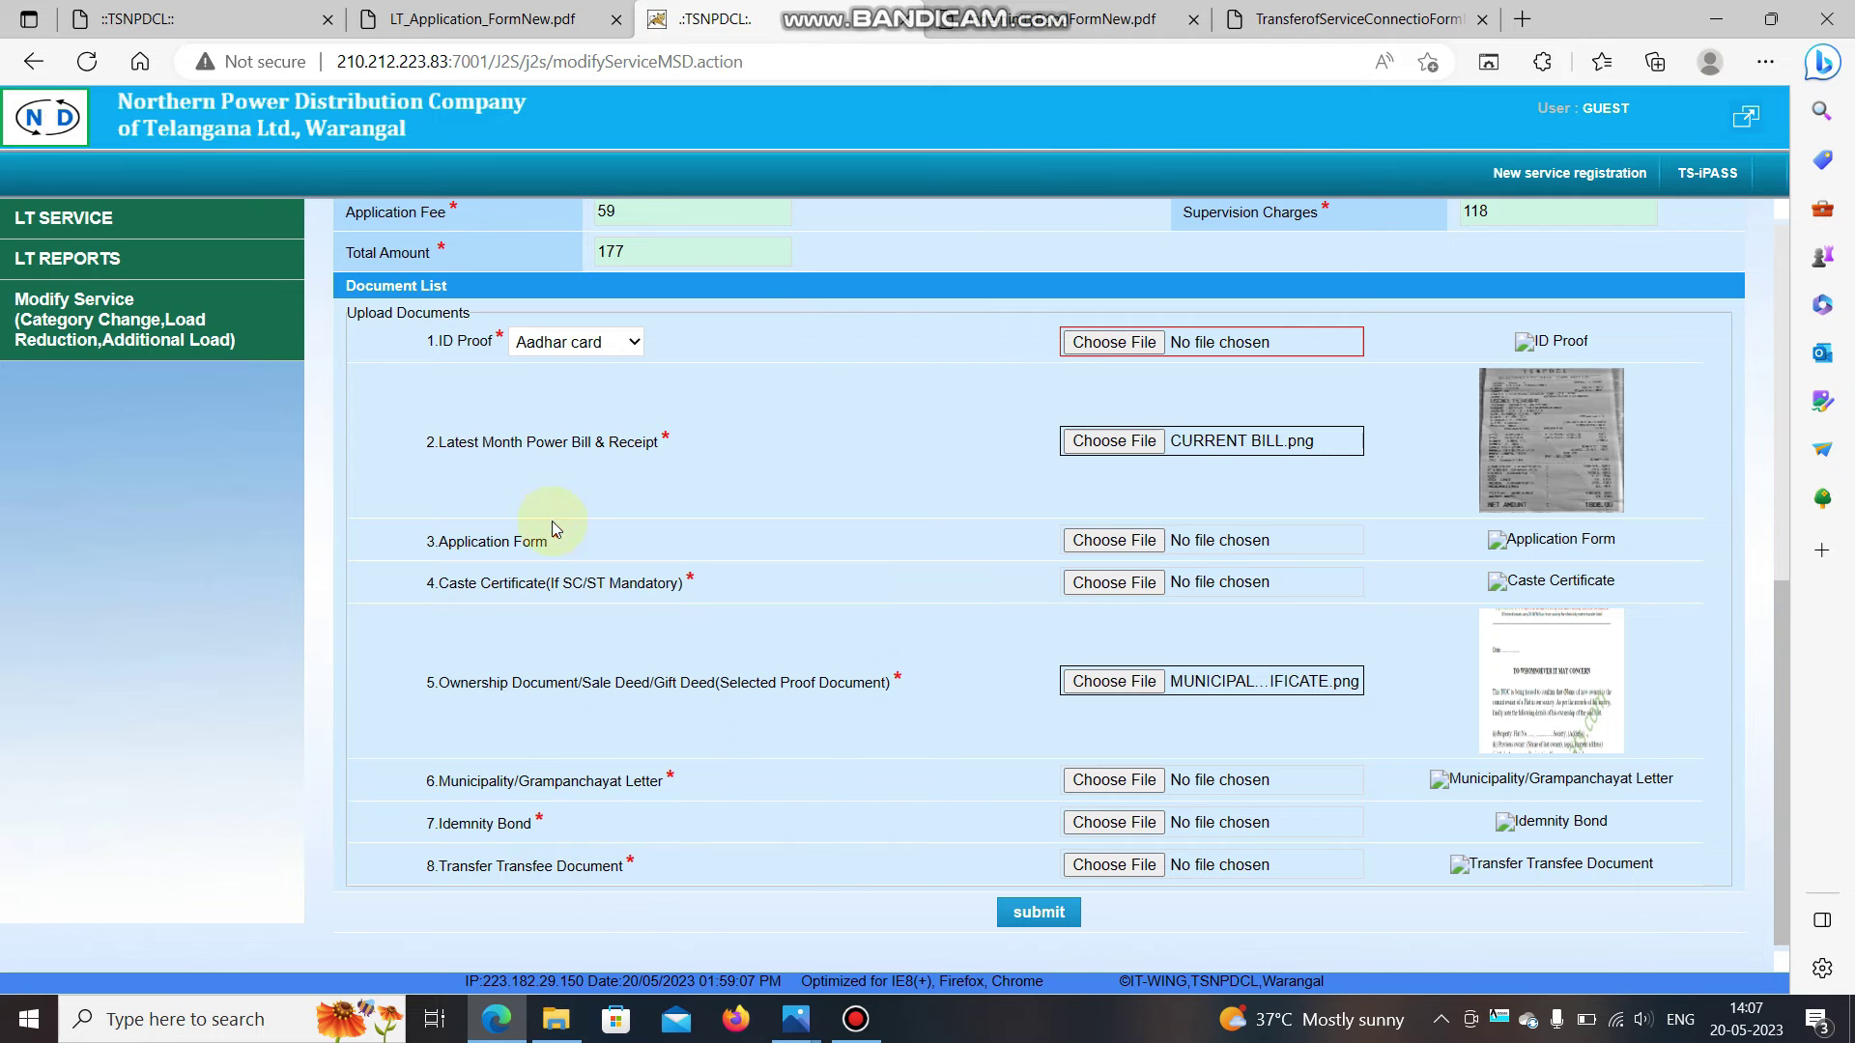
{"action": "left_click", "coordinate": [280, 19]}
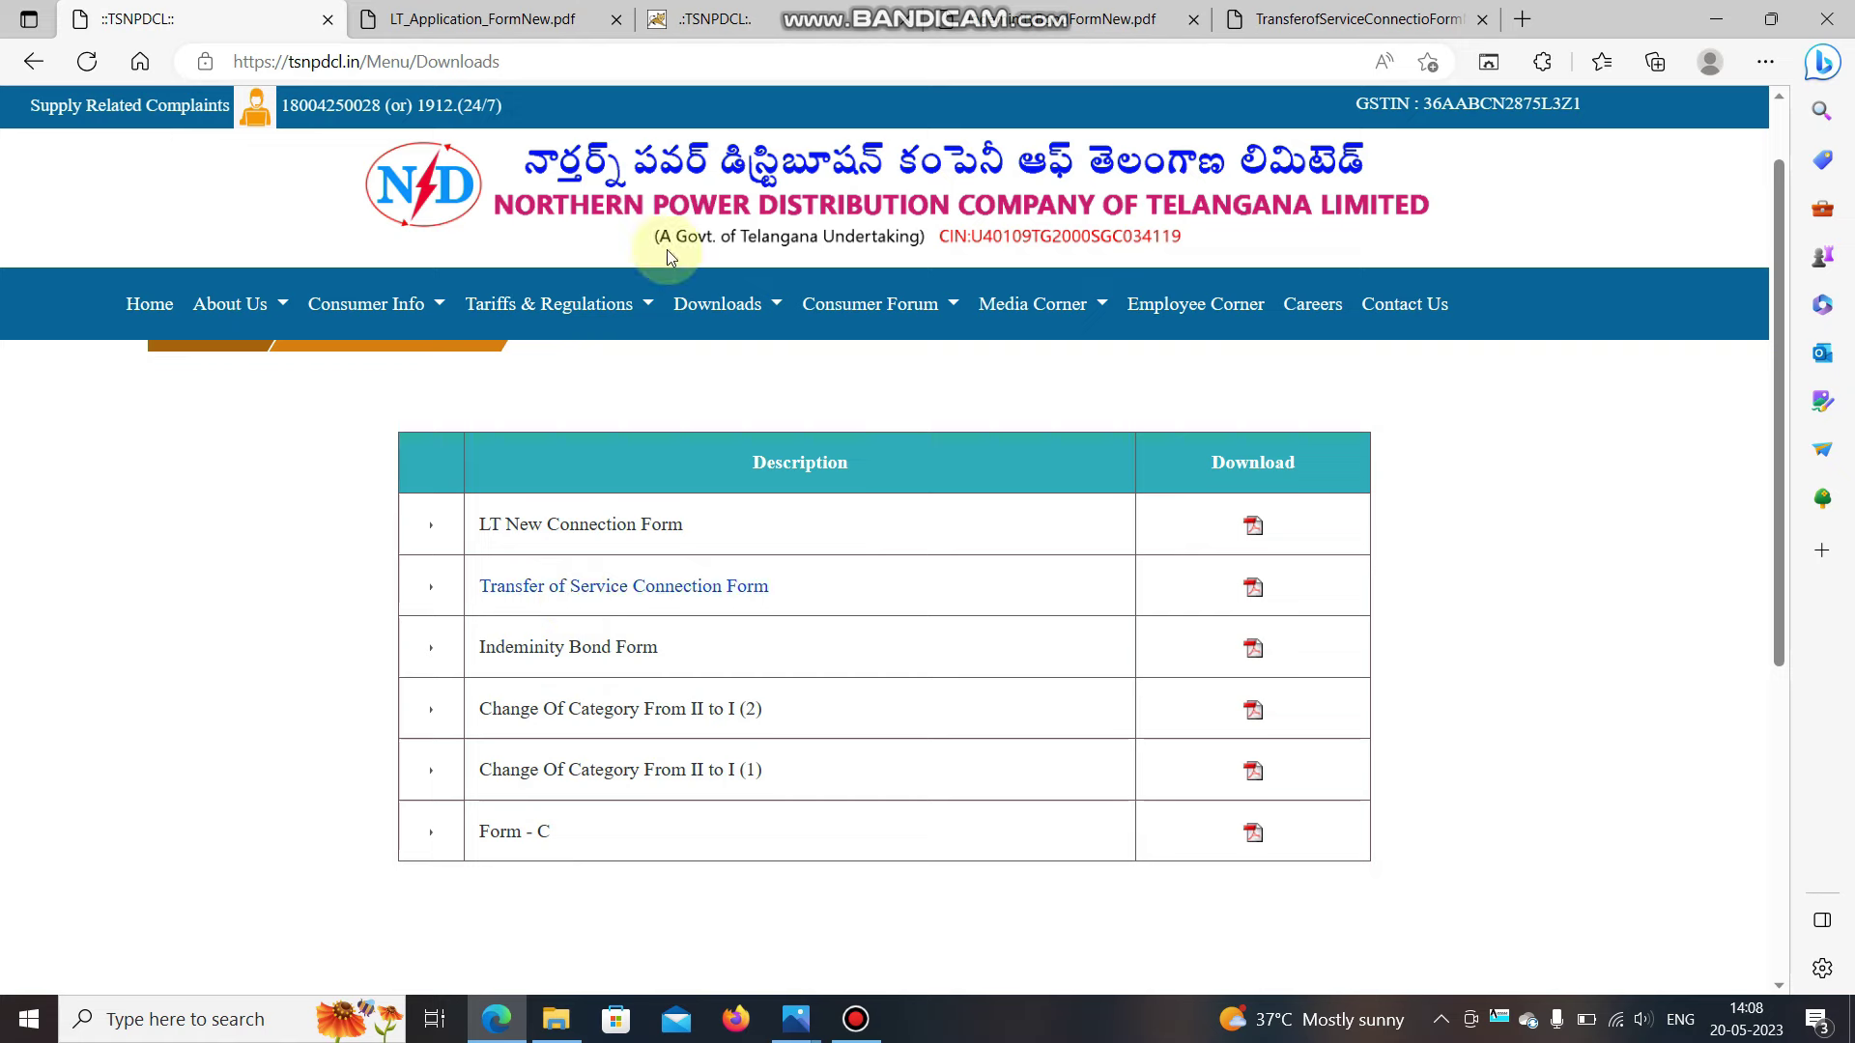
Review the Transfer of Service Connection form PDF, then return to the document upload form.
{"action": "left_click", "coordinate": [1304, 20]}
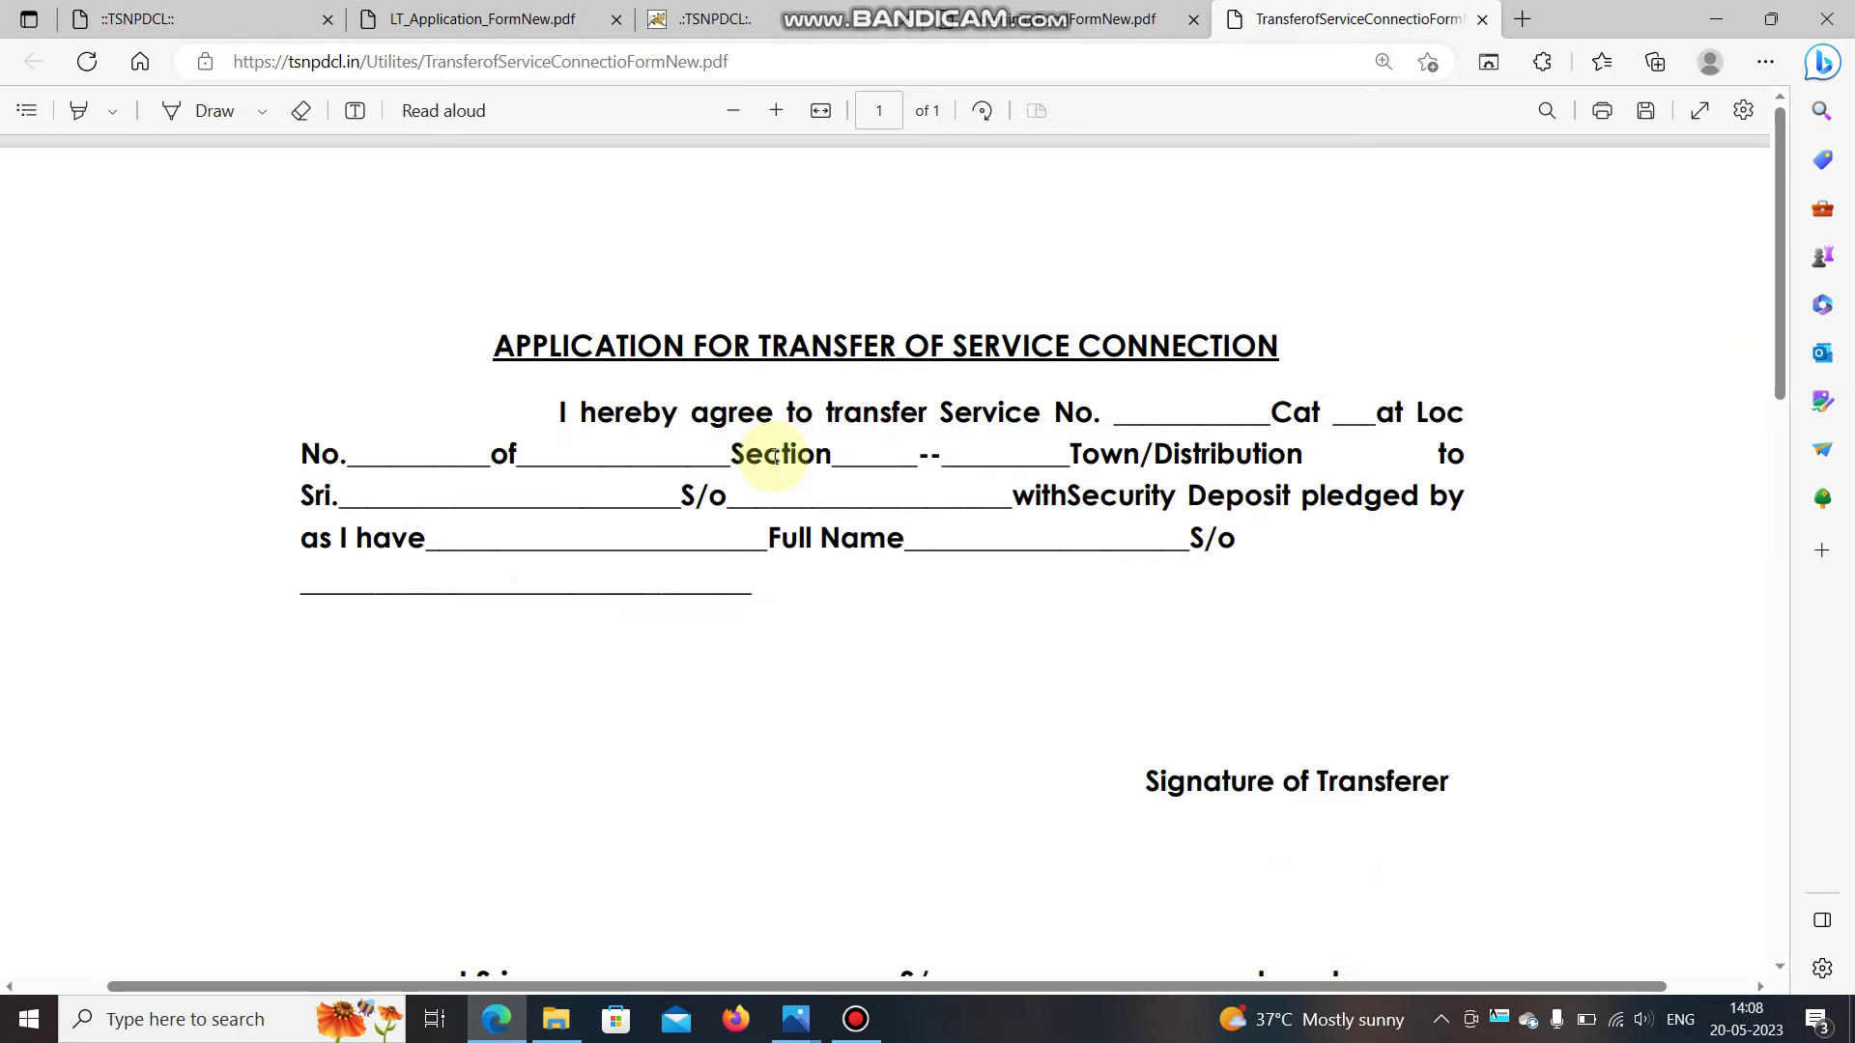
{"action": "scroll", "coordinate": [775, 456], "scroll_direction": "down", "scroll_amount": 4}
{"action": "scroll", "coordinate": [775, 456], "scroll_direction": "down", "scroll_amount": 10}
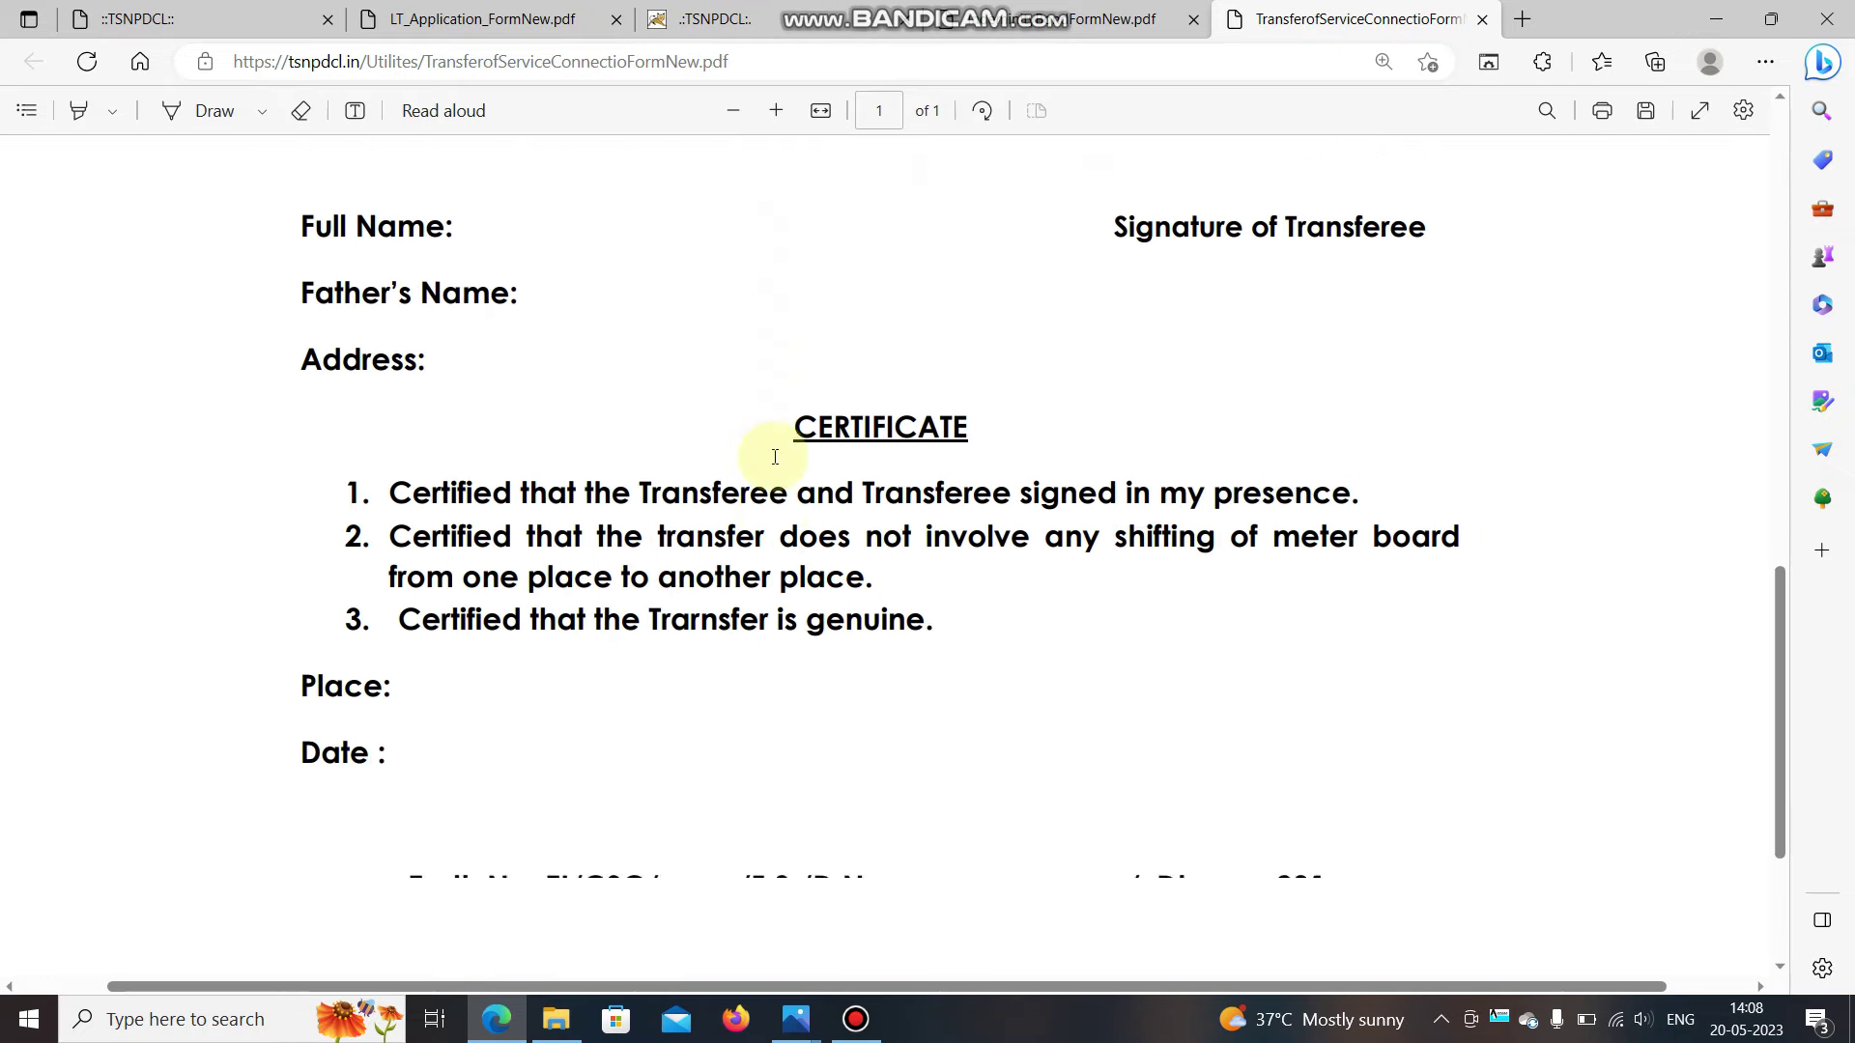
{"action": "scroll", "coordinate": [775, 456], "scroll_direction": "up", "scroll_amount": 12}
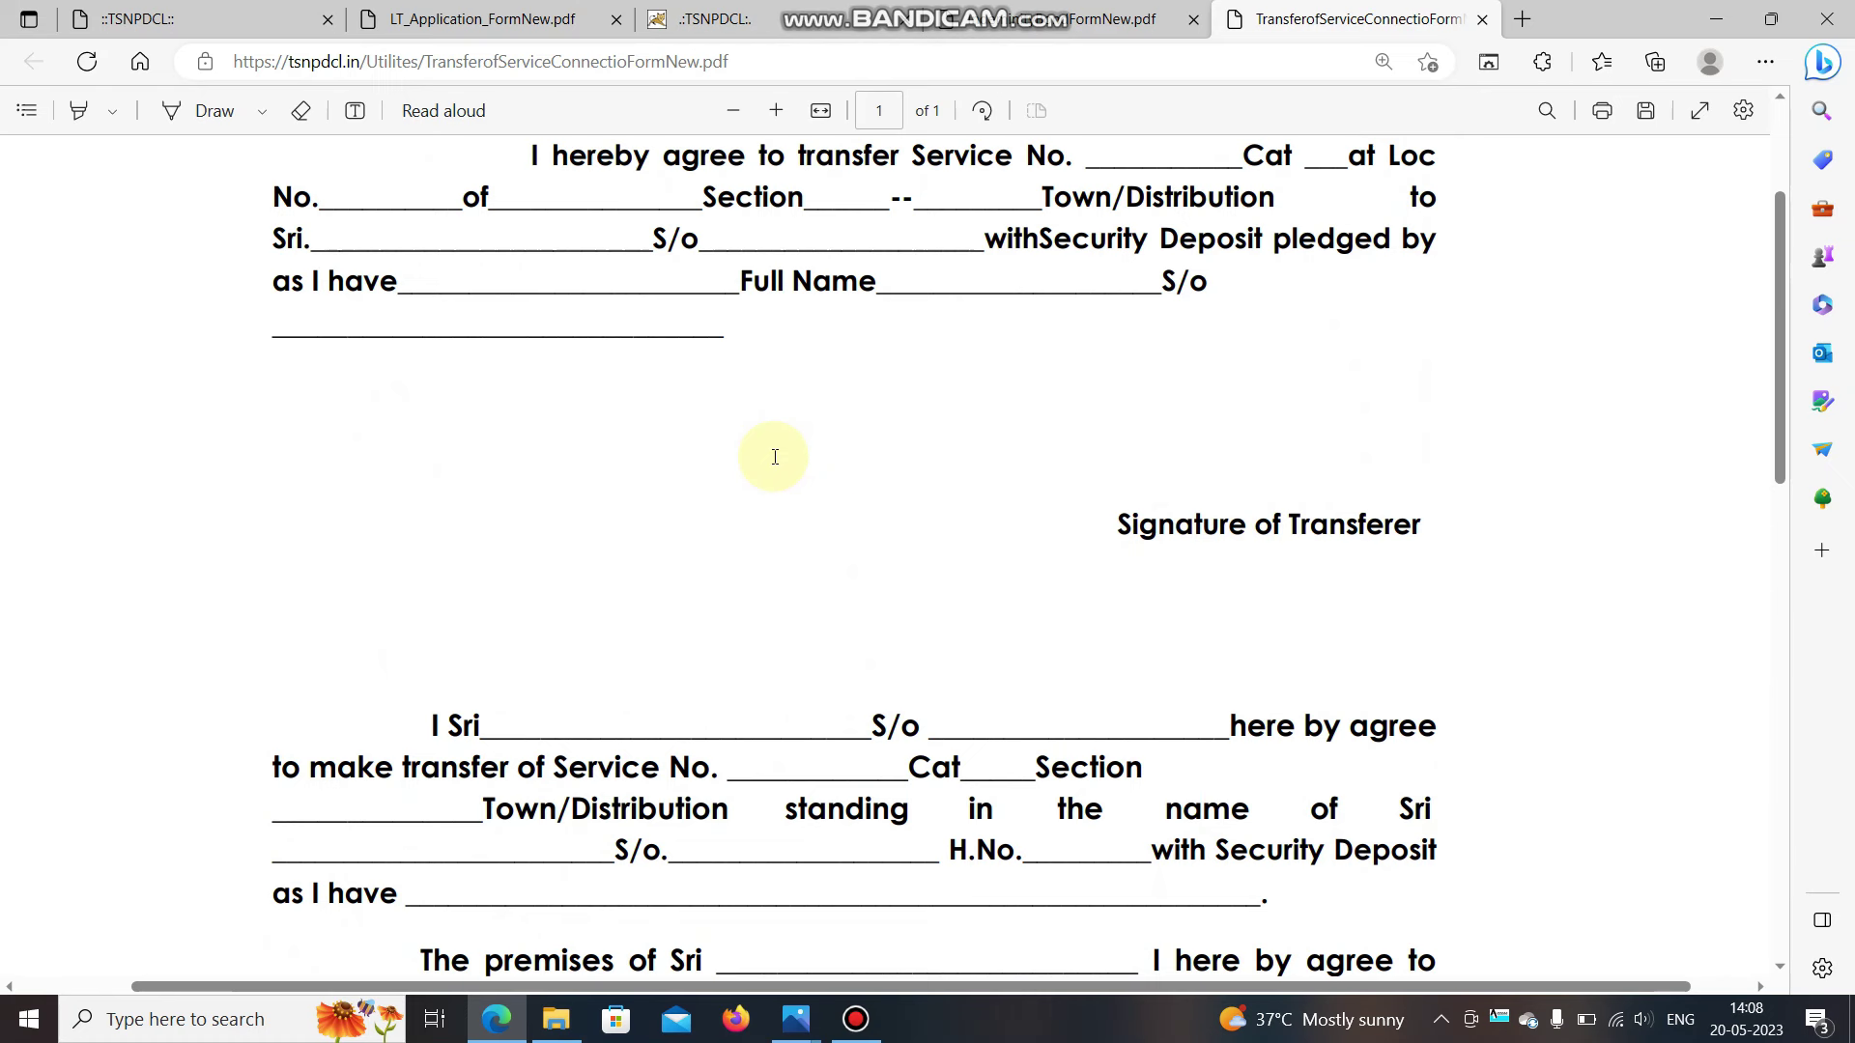
{"action": "scroll", "coordinate": [775, 456], "scroll_direction": "up", "scroll_amount": 2}
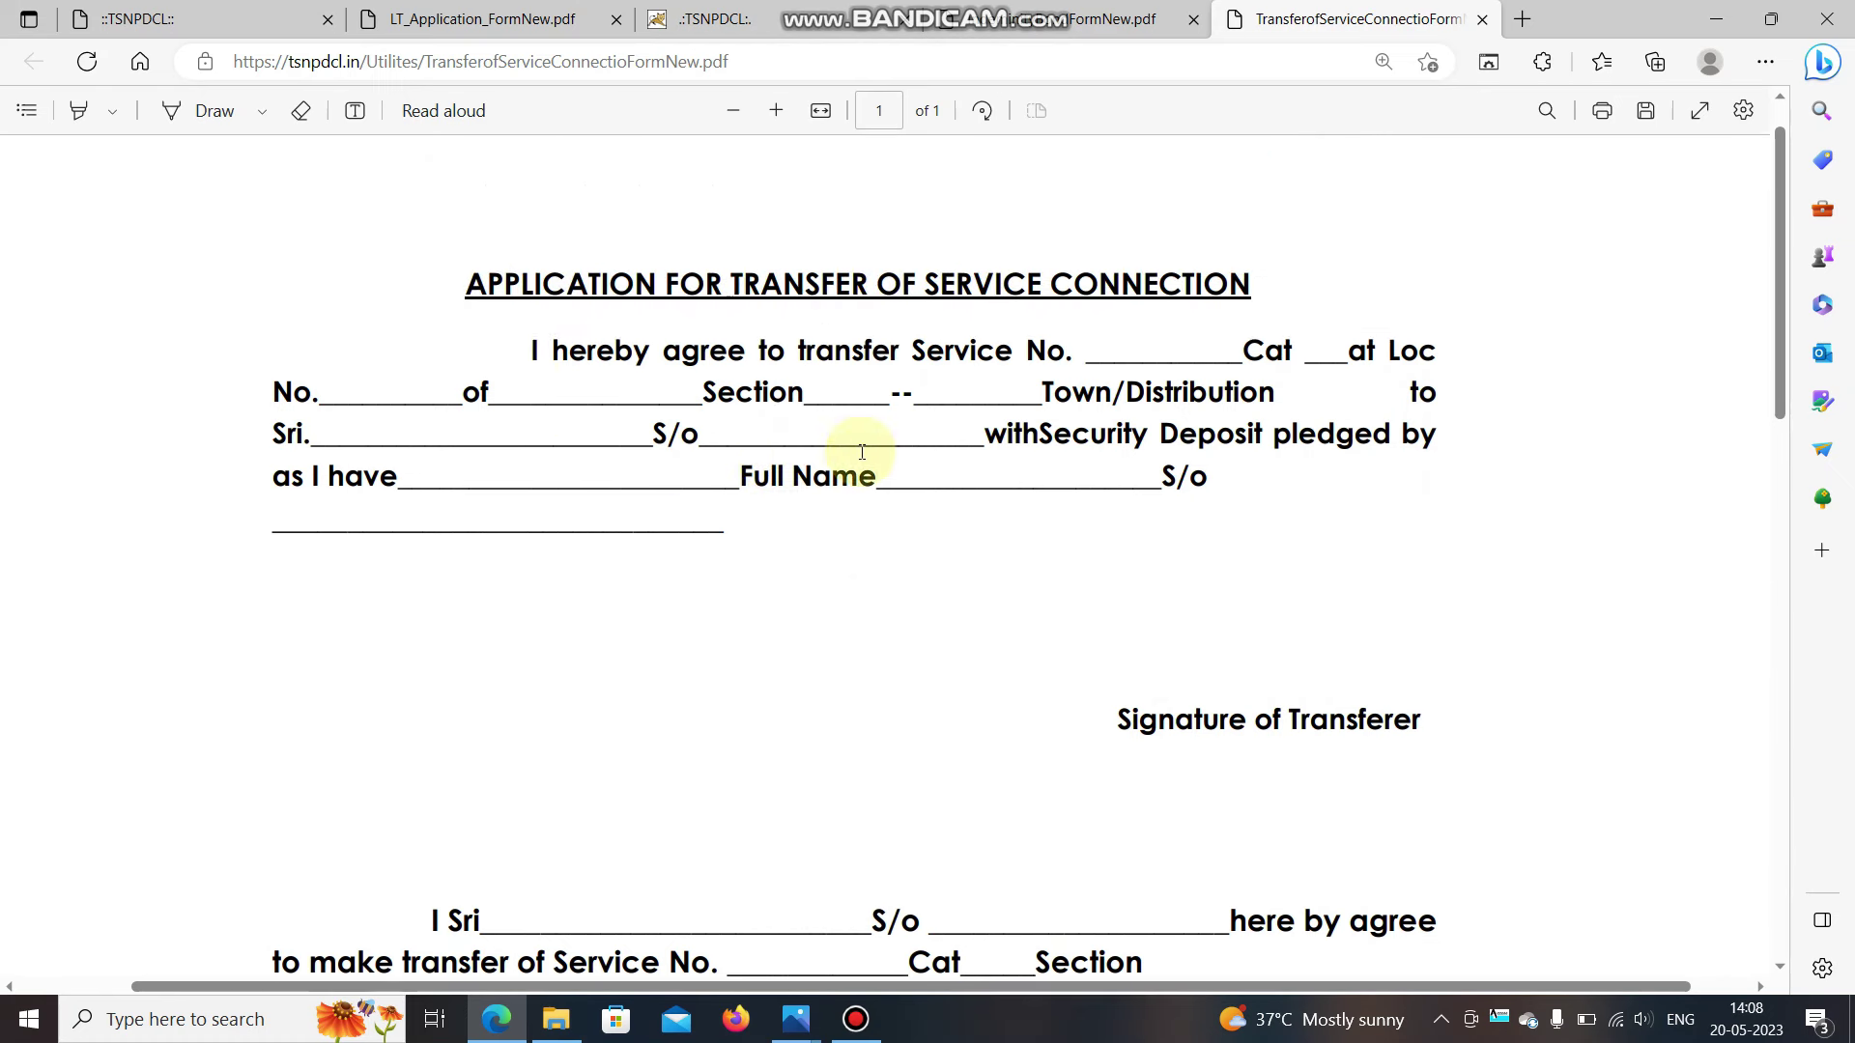
{"action": "scroll", "coordinate": [726, 463], "scroll_direction": "down", "scroll_amount": 4}
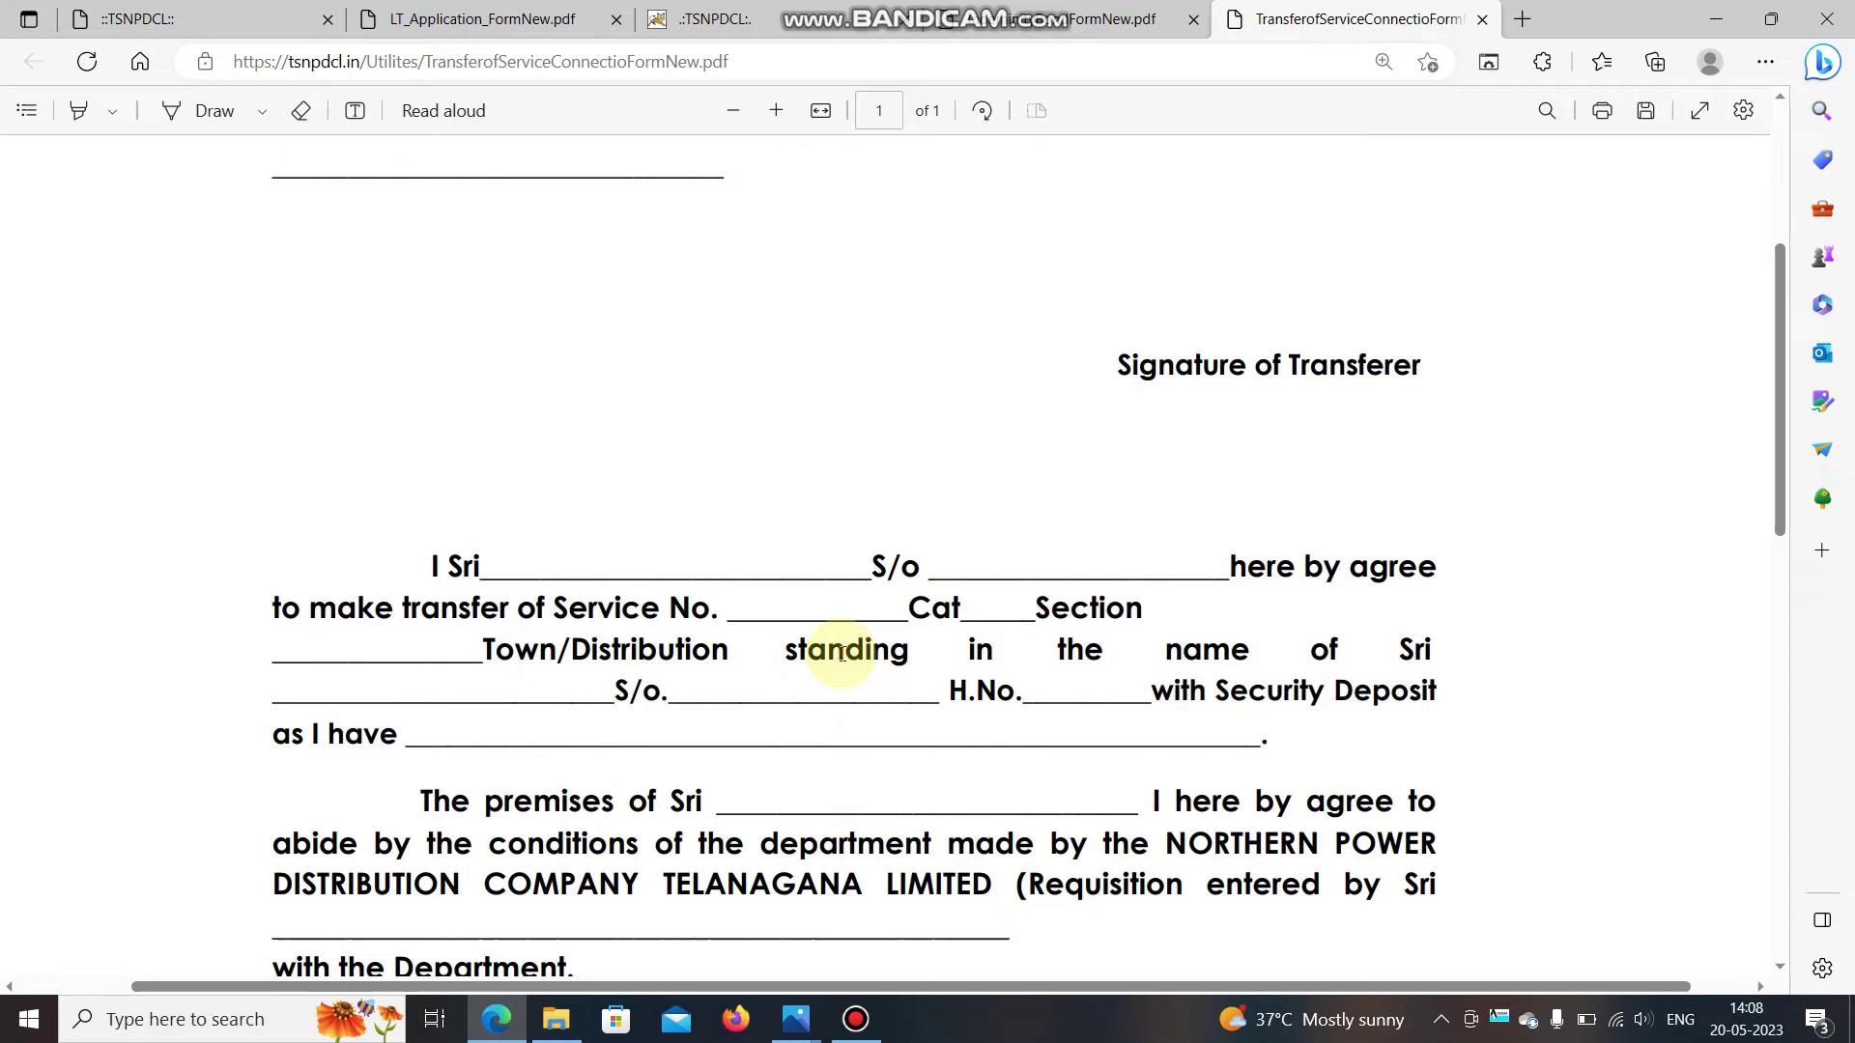
{"action": "scroll", "coordinate": [842, 654], "scroll_direction": "down", "scroll_amount": 2}
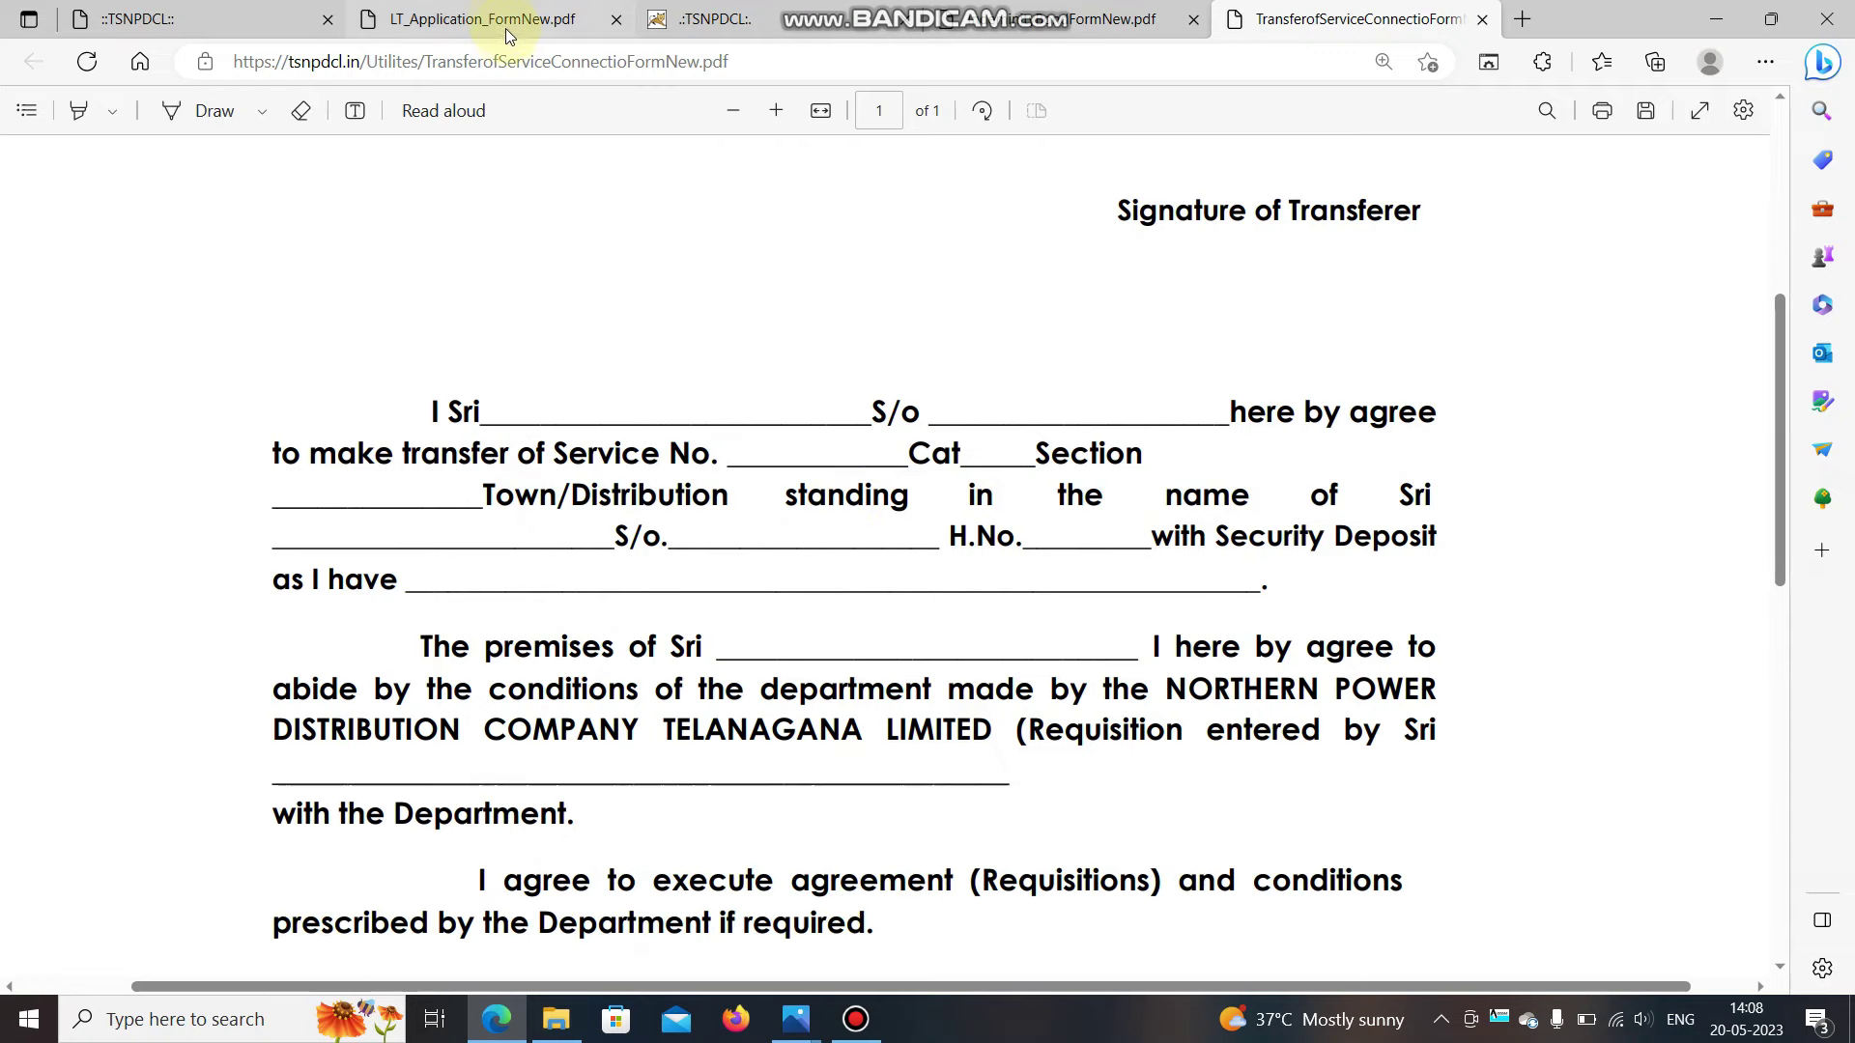
{"action": "left_click", "coordinate": [696, 19]}
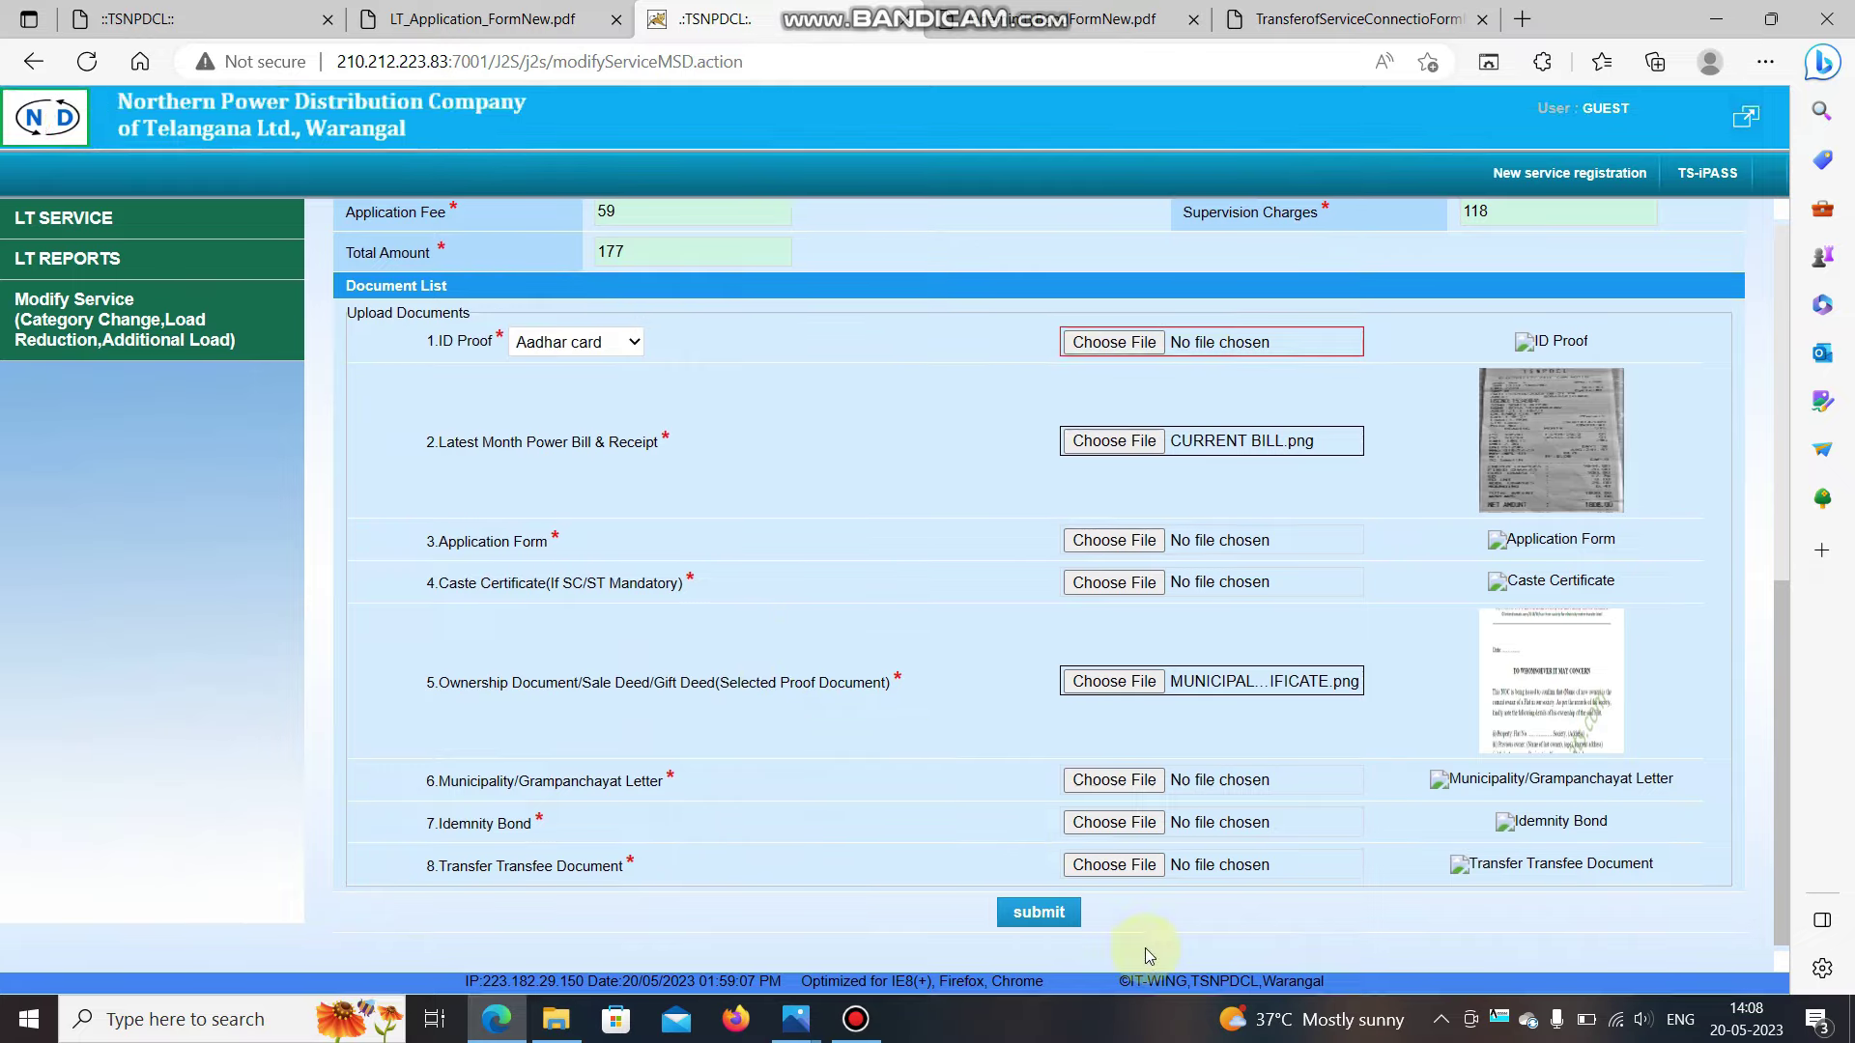
Submit the request, dismiss the 'Changed Mobile No. Must be 10 digits' alert, and recheck the form.
{"action": "left_click", "coordinate": [1063, 913]}
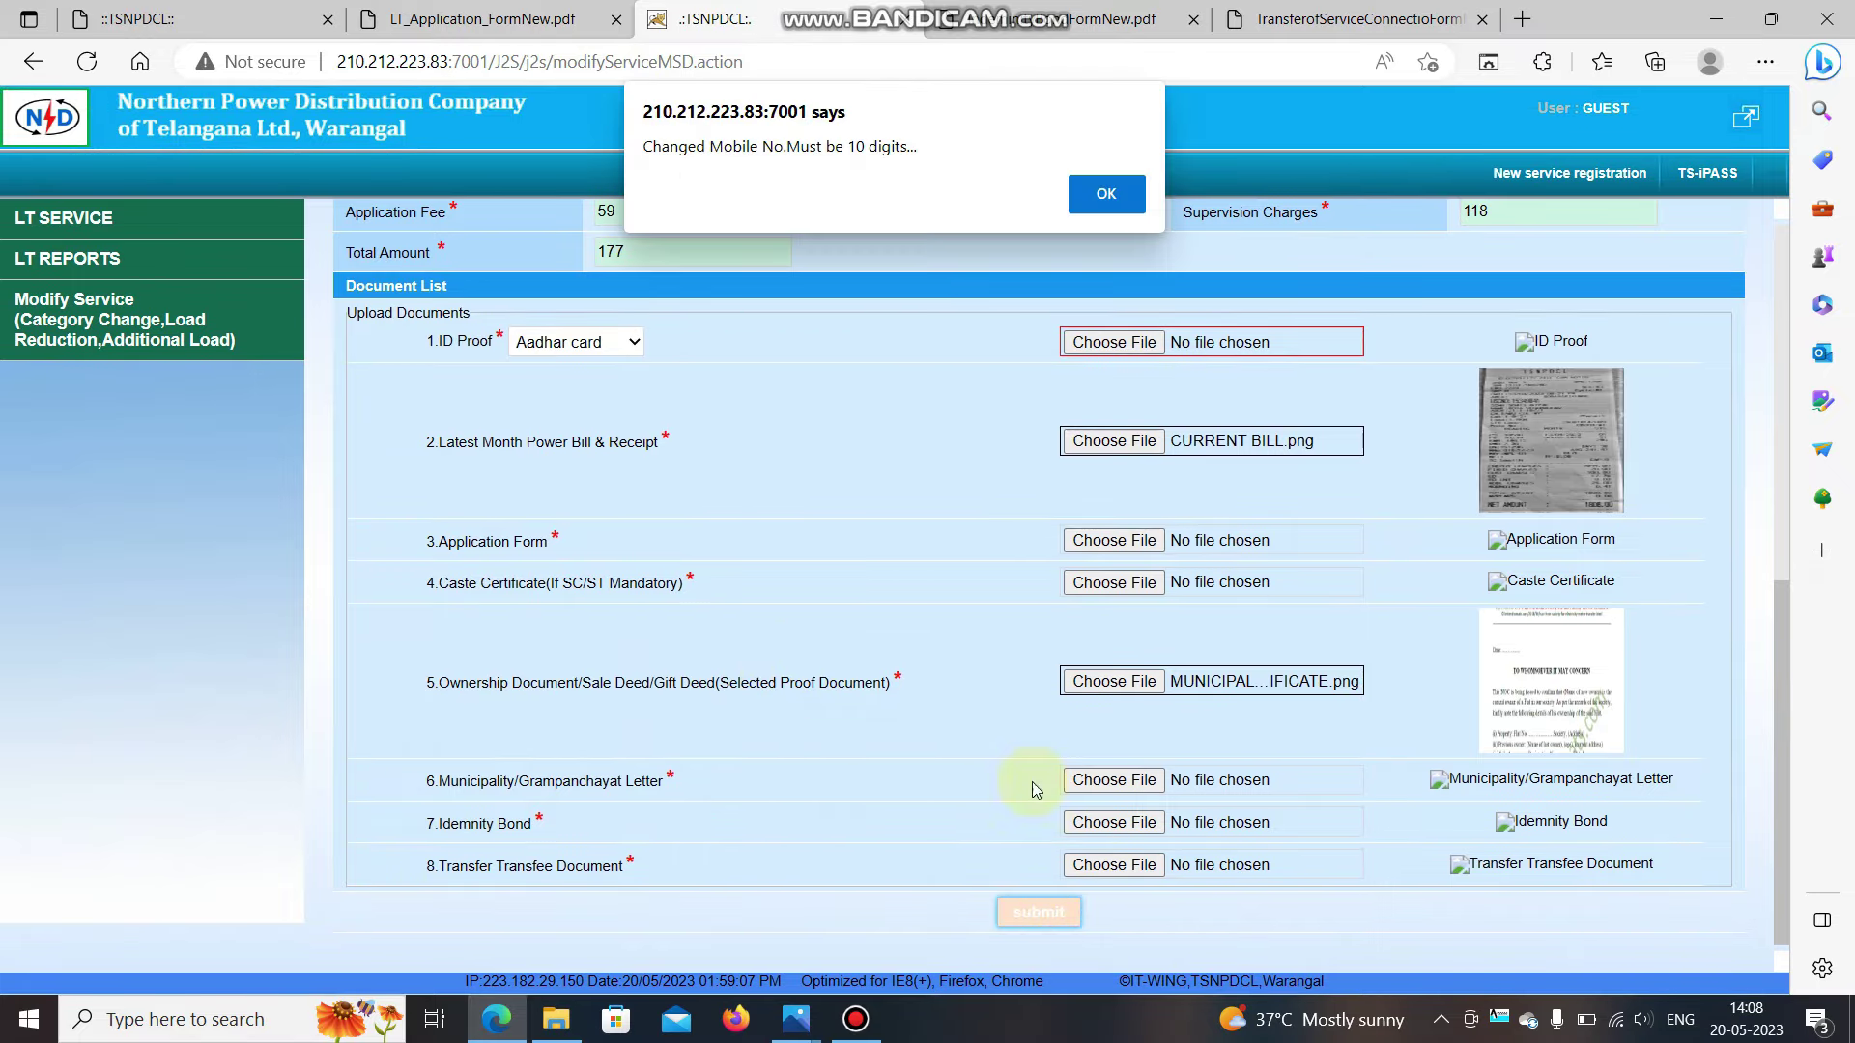
{"action": "left_click", "coordinate": [1100, 200]}
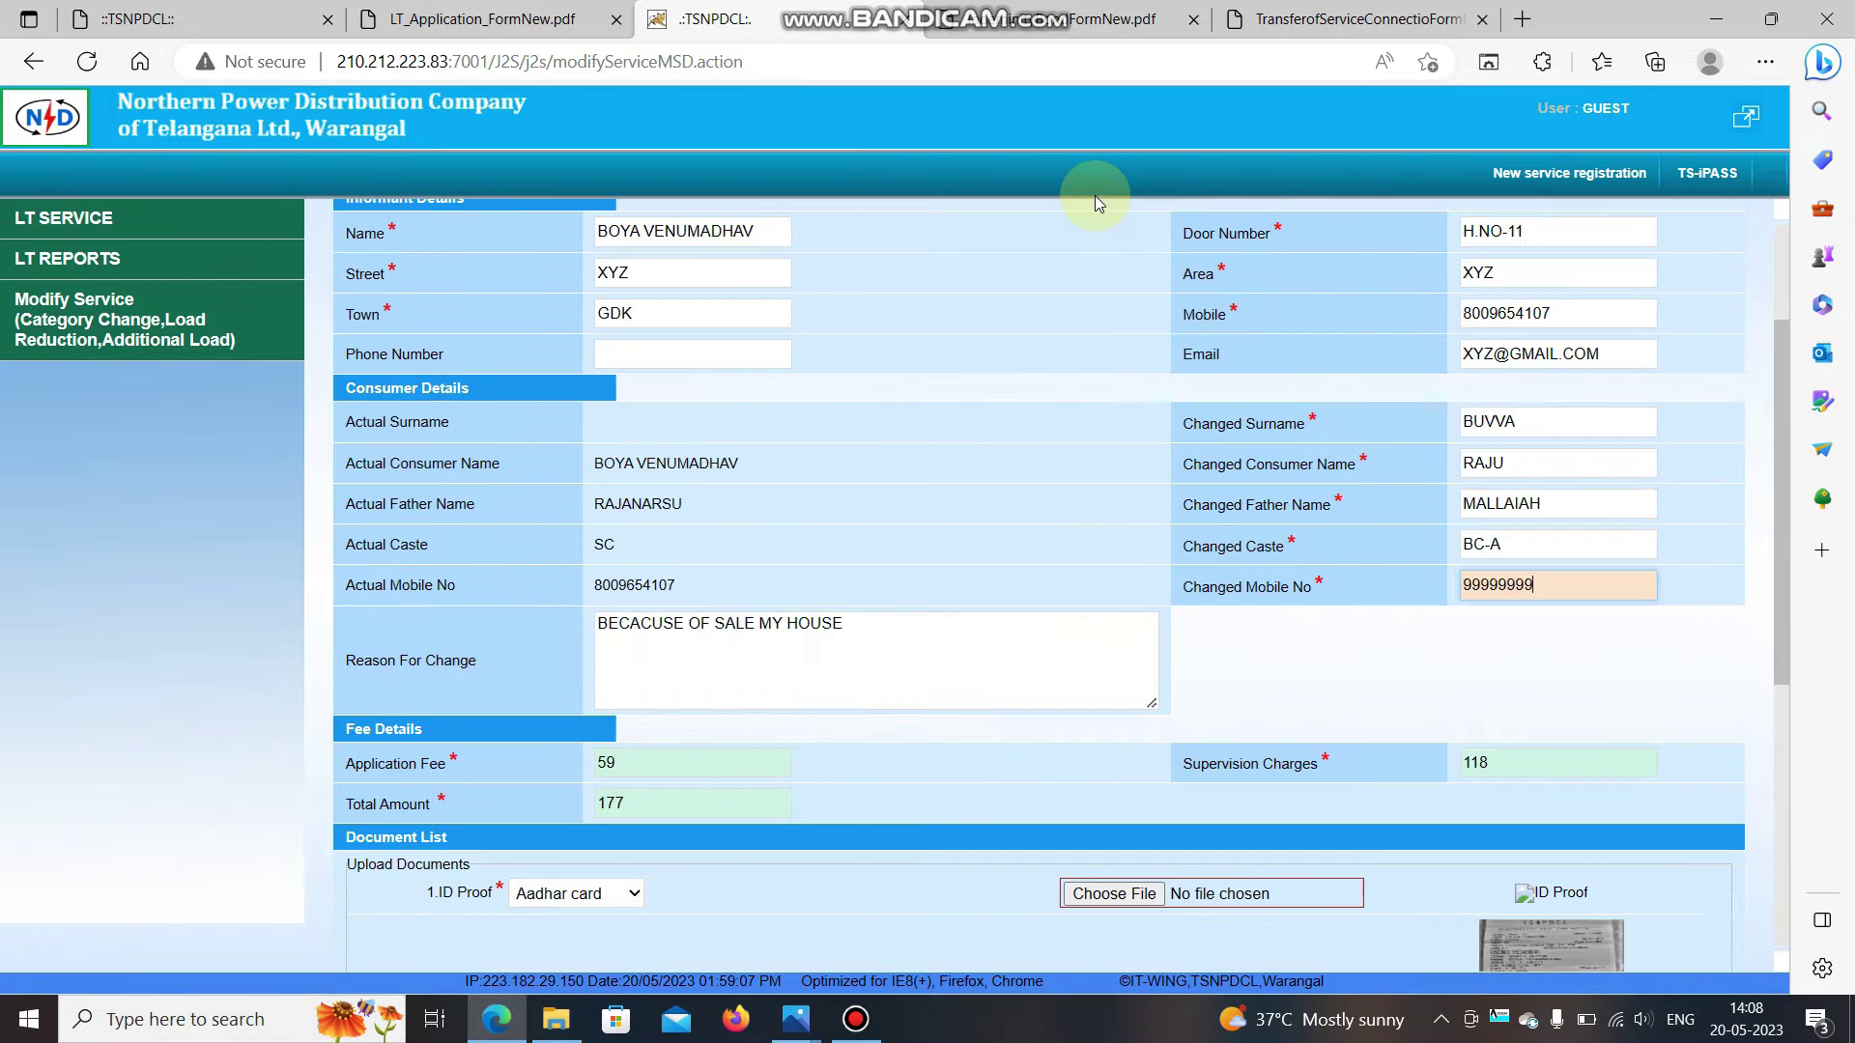
{"action": "scroll", "coordinate": [970, 404], "scroll_direction": "down", "scroll_amount": 5}
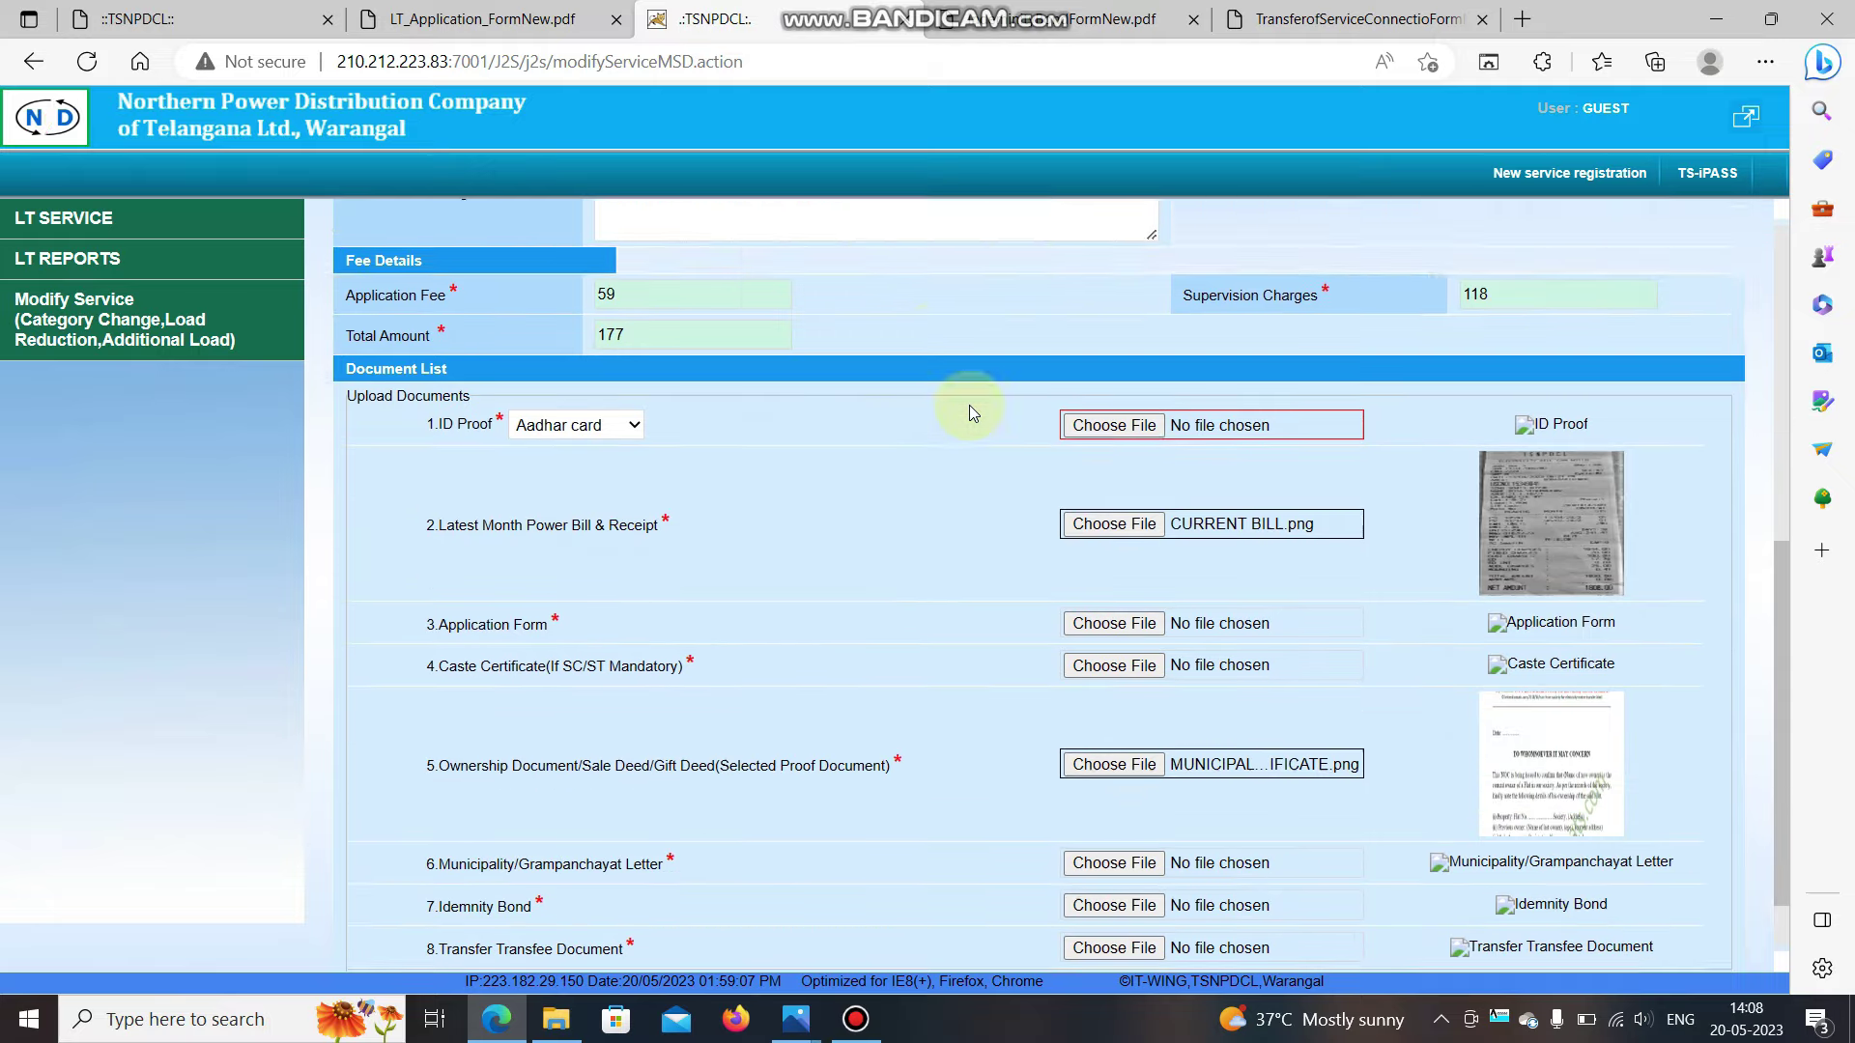
{"action": "scroll", "coordinate": [970, 404], "scroll_direction": "up", "scroll_amount": 7}
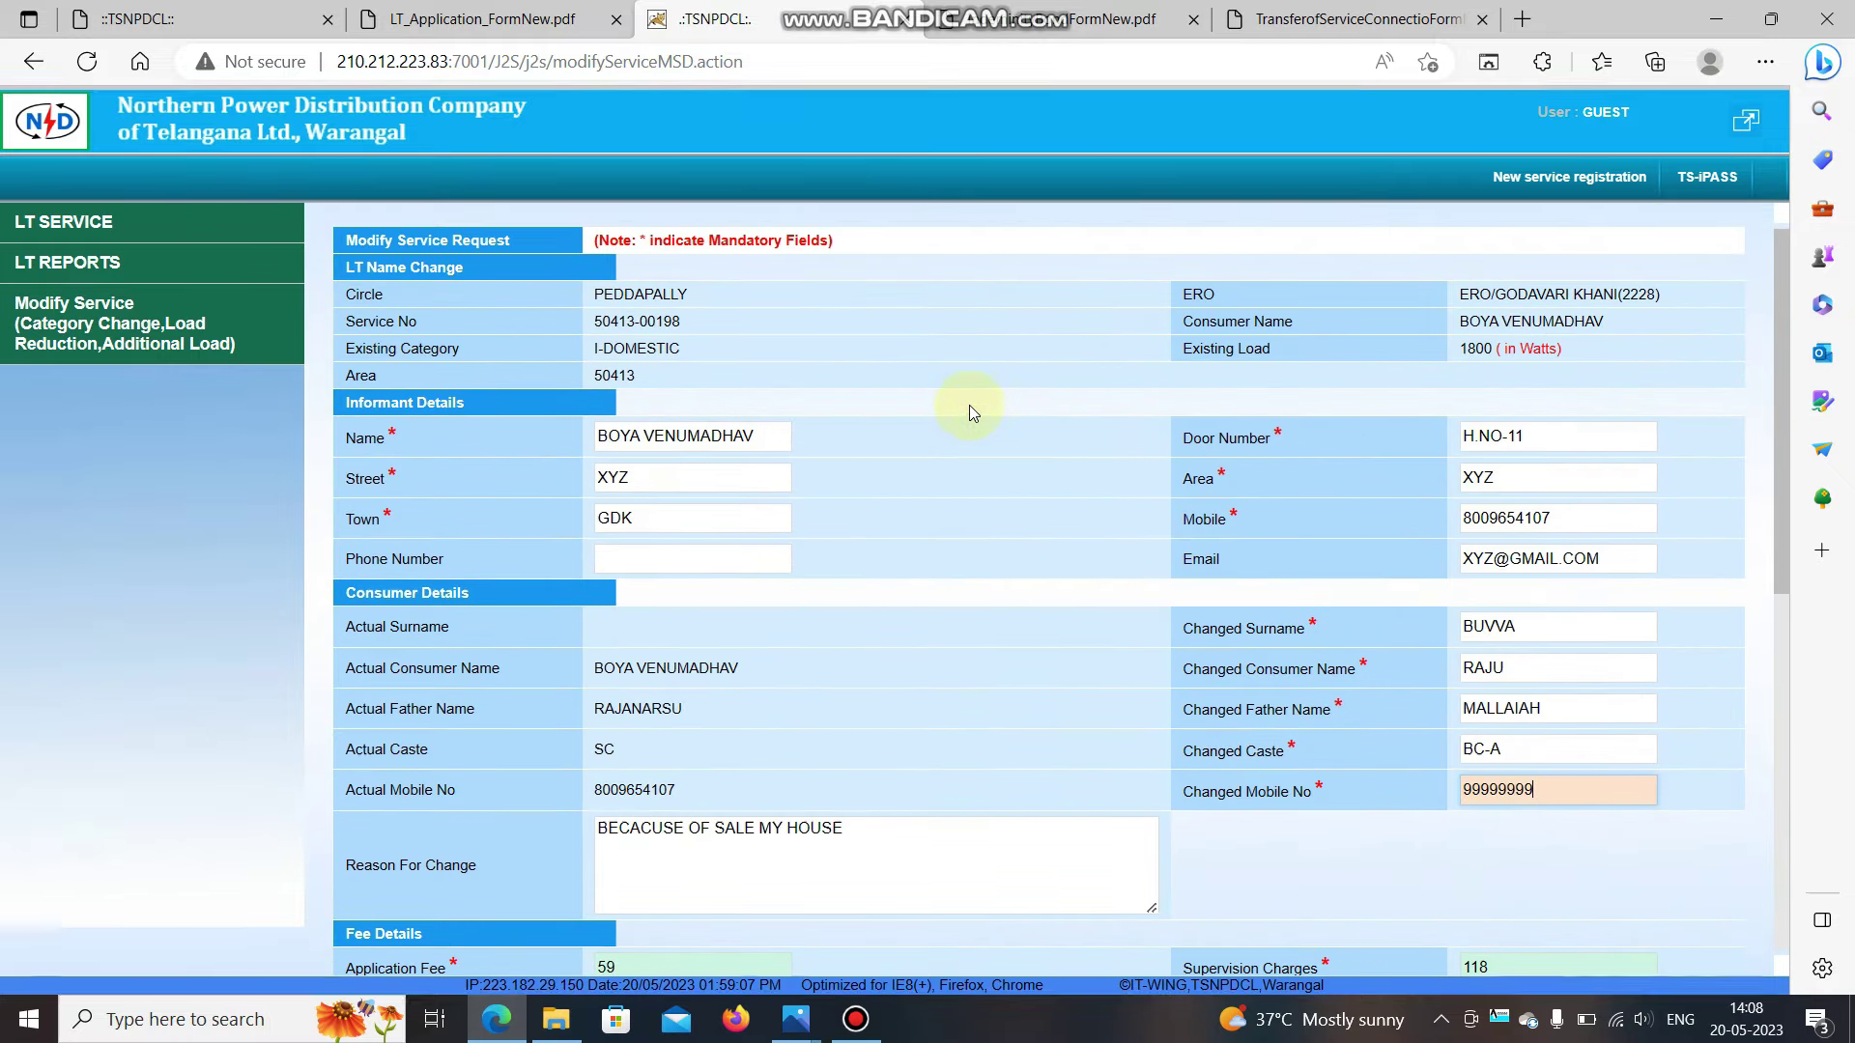